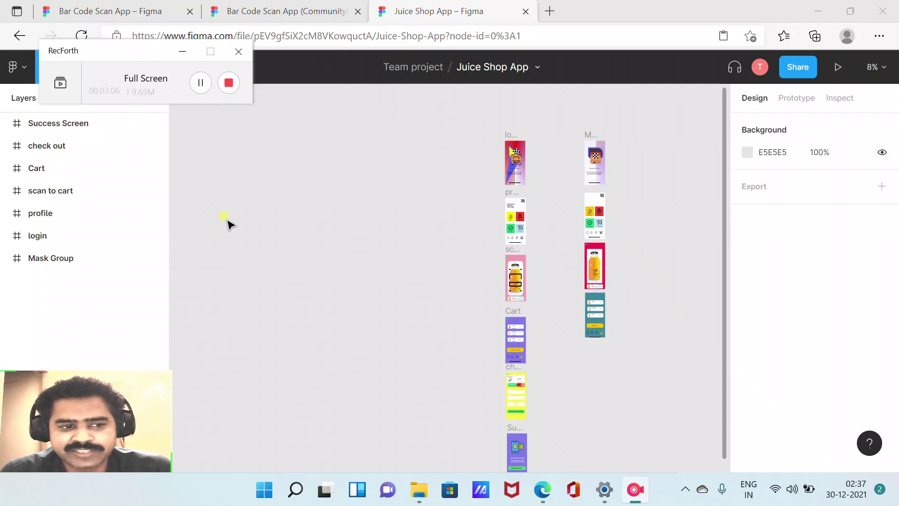
Zoom the Juice Shop App canvas in to about 13%.
scroll(228, 223, "up", 2)
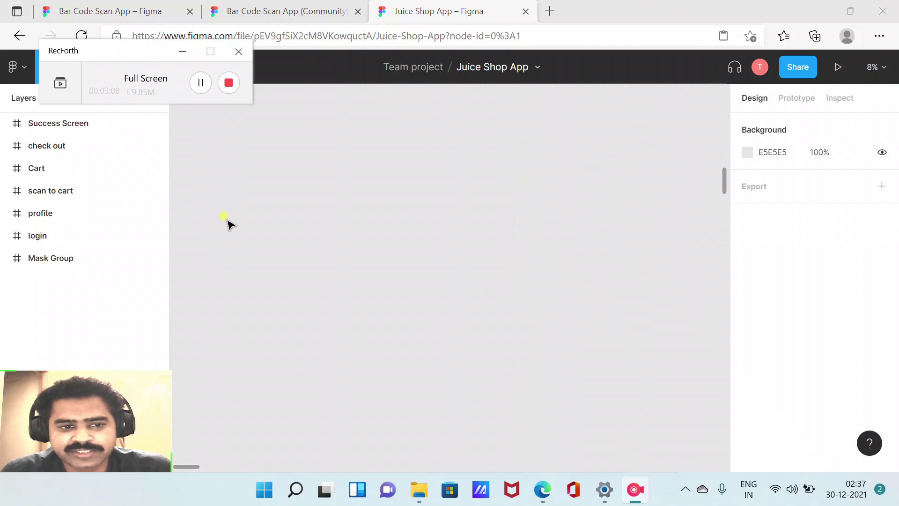
scroll(228, 223, "down", 3)
scroll(228, 224, "up", 4)
scroll(228, 224, "down", 4)
scroll(228, 224, "up", 3)
scroll(228, 224, "up", 3)
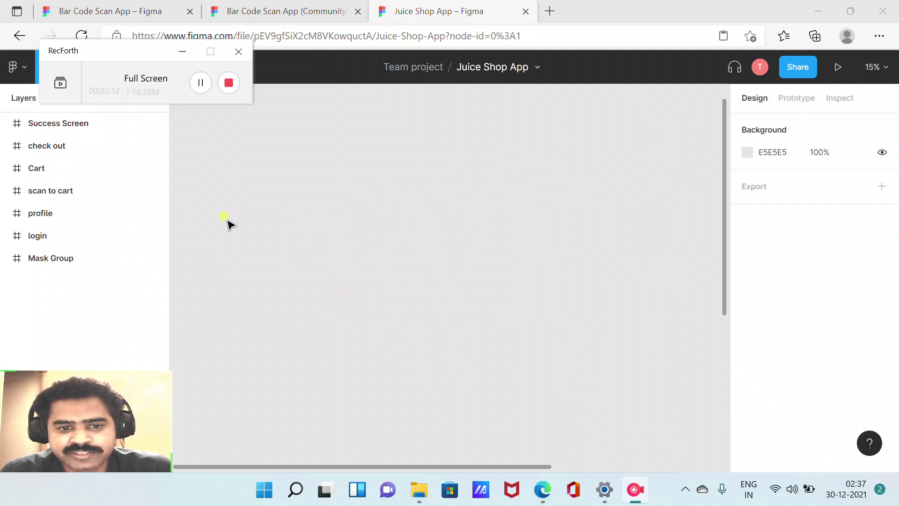
scroll(228, 224, "down", 3)
scroll(228, 224, "up", 3)
scroll(228, 224, "down", 2)
scroll(228, 224, "up", 2)
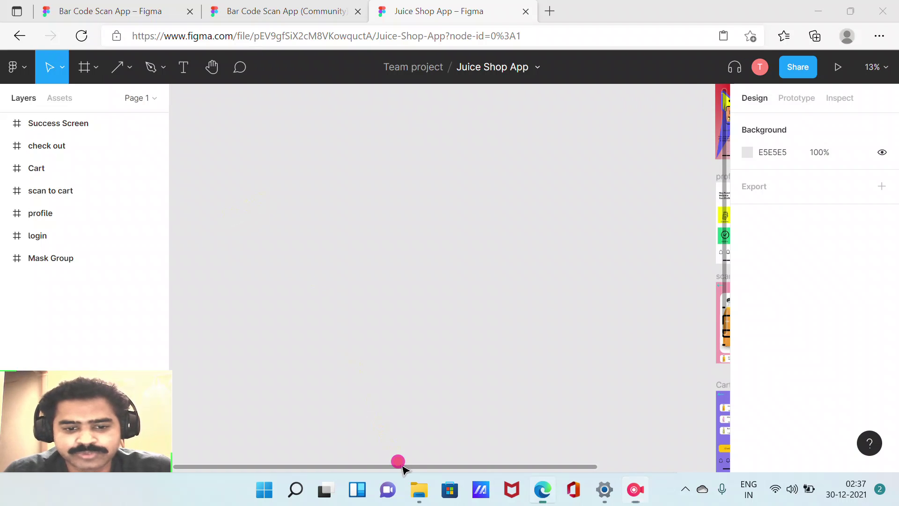
Pan to the screen frames and select the first frame in Mask Group.
left_click_drag(402, 467, 718, 485)
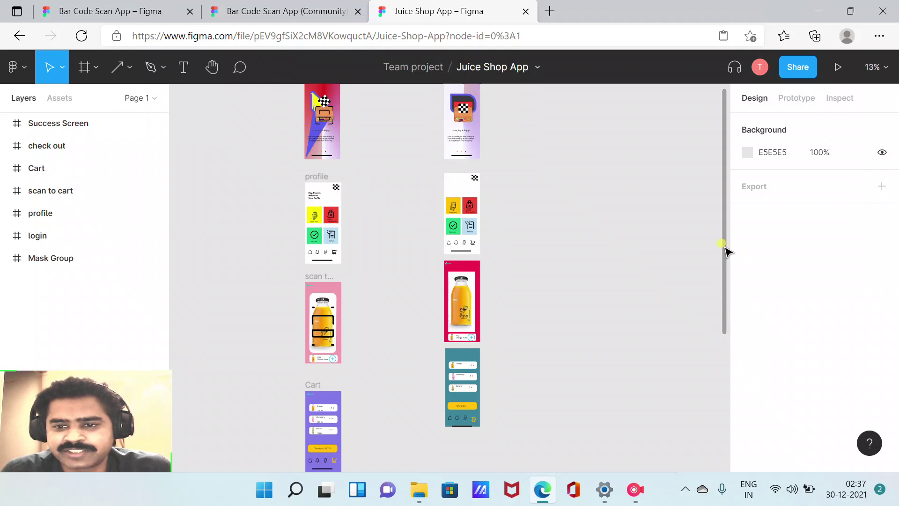
left_click_drag(724, 247, 723, 195)
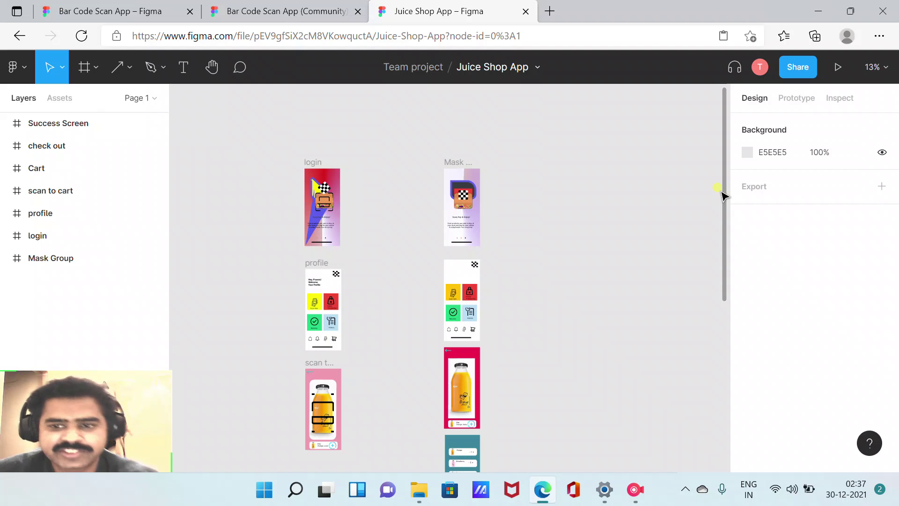
left_click(724, 191)
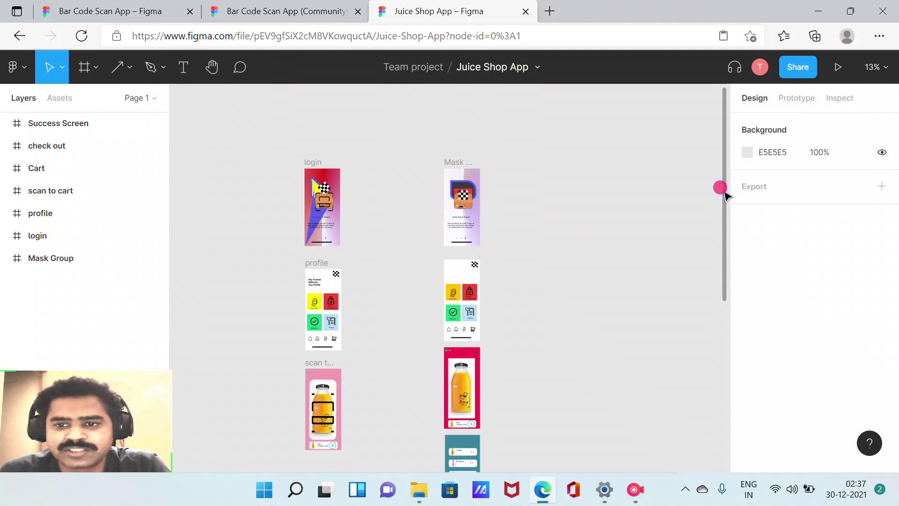
left_click_drag(723, 192, 724, 221)
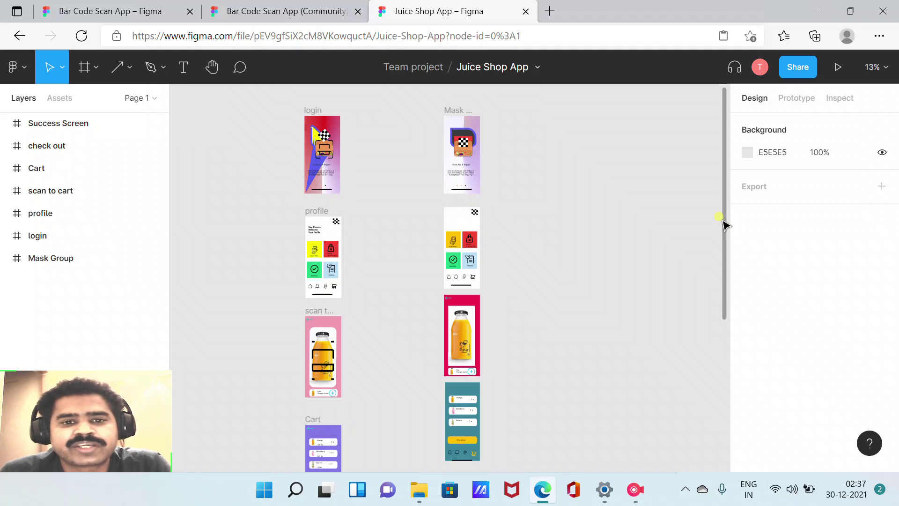
left_click(474, 156)
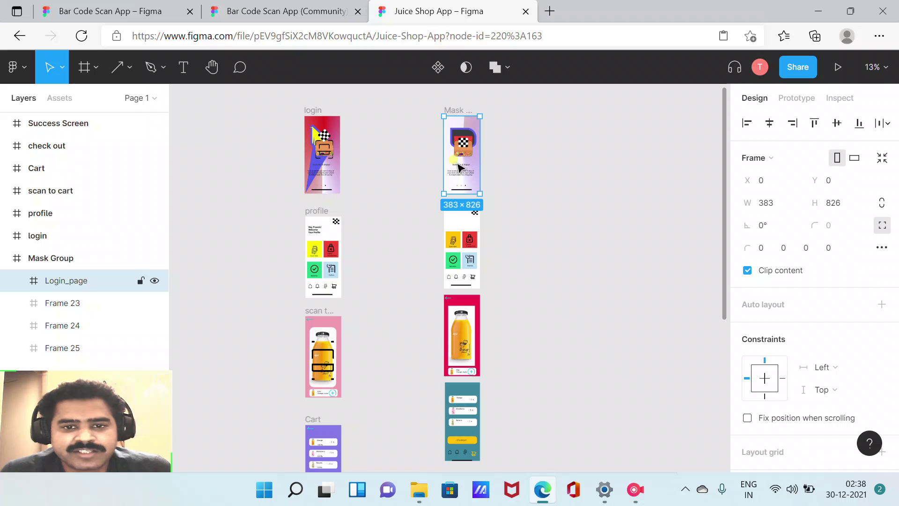
mouse_move(50, 258)
left_click(6, 258)
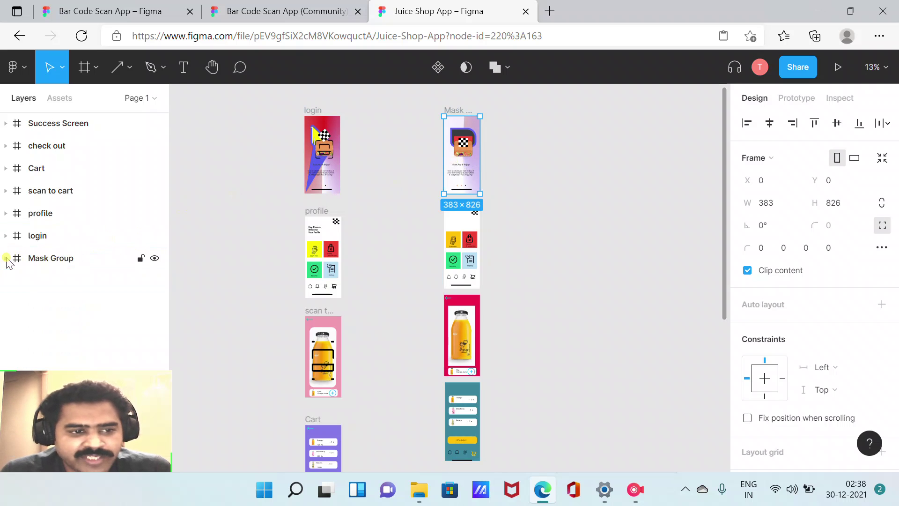
Step through Mask Group's Login_page, Frame 23, Frame 24 and Frame 25 screens.
left_click(7, 258)
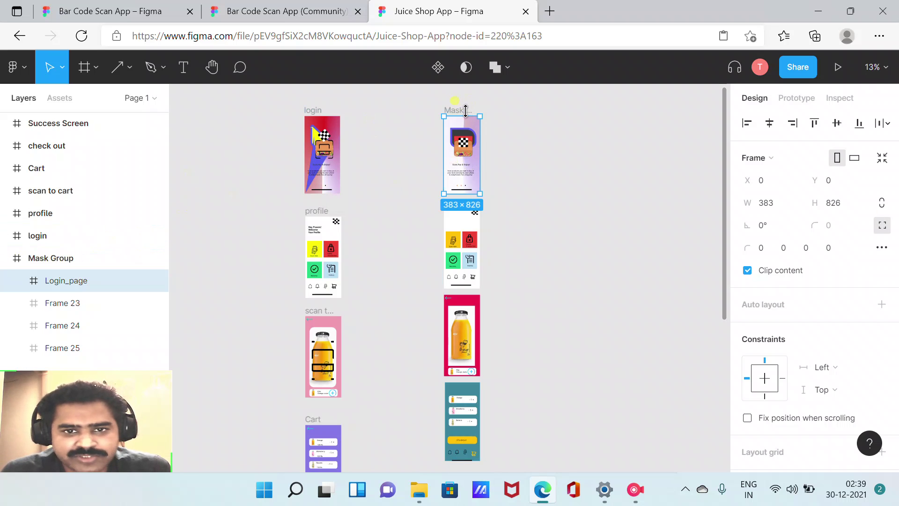
left_click(458, 111)
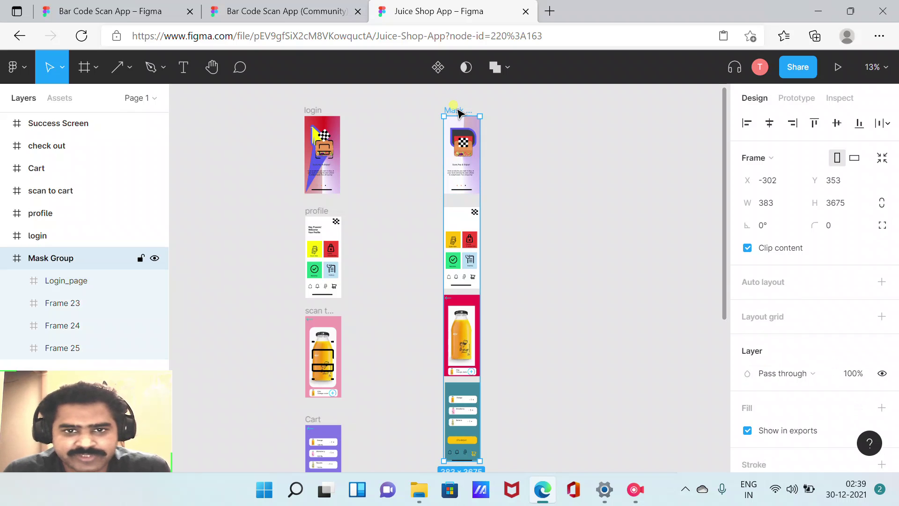
left_click(6, 259)
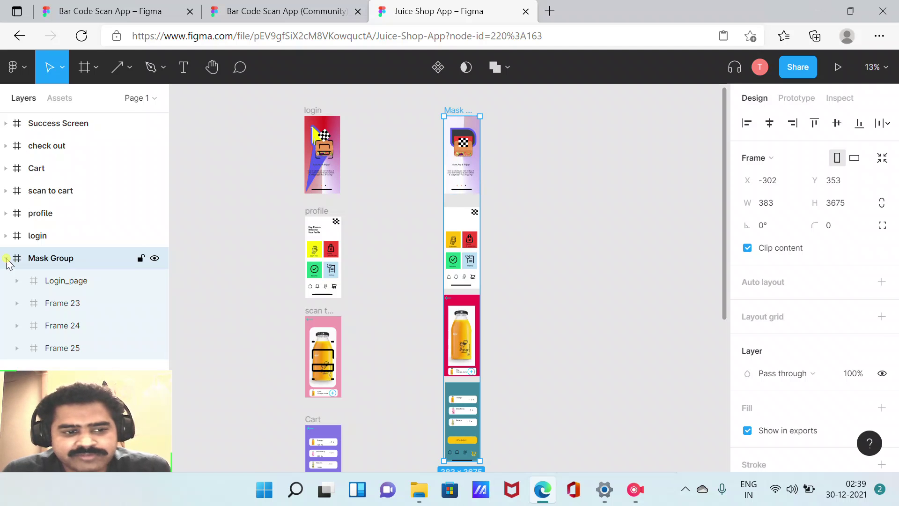
left_click(6, 258)
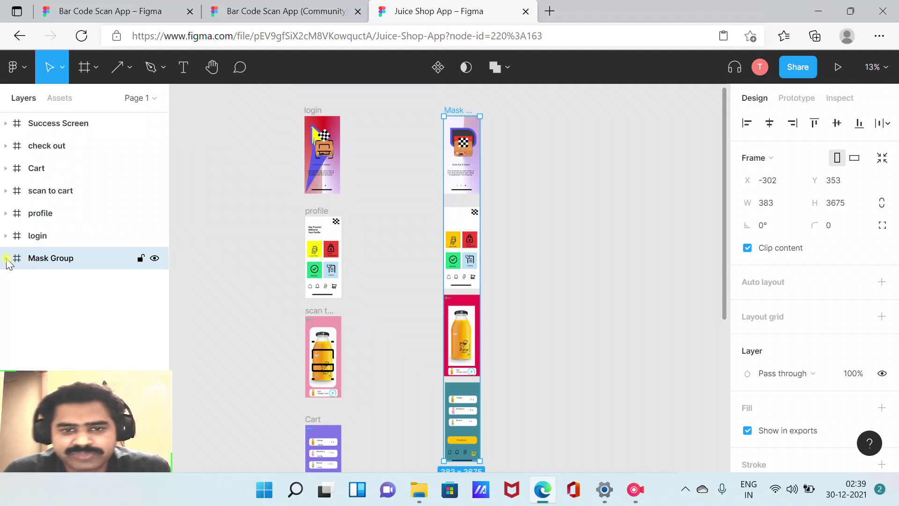
left_click(474, 149)
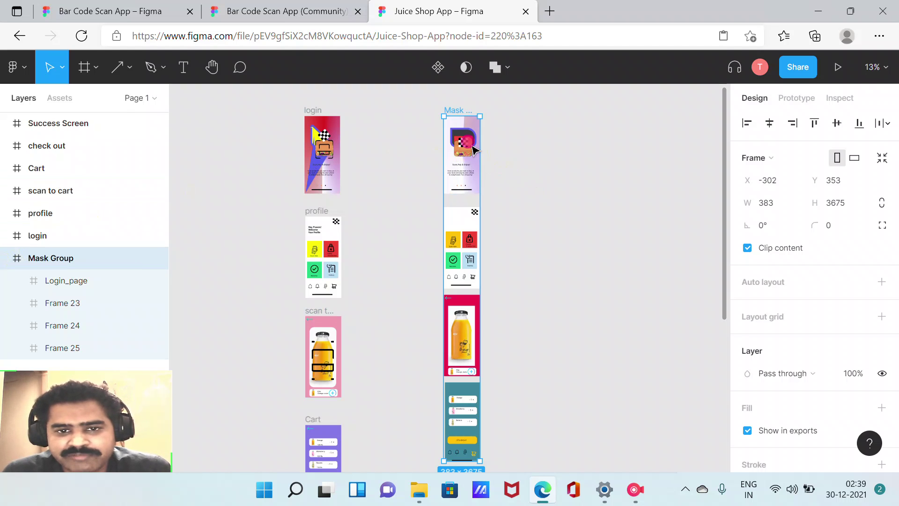
double_click(475, 149)
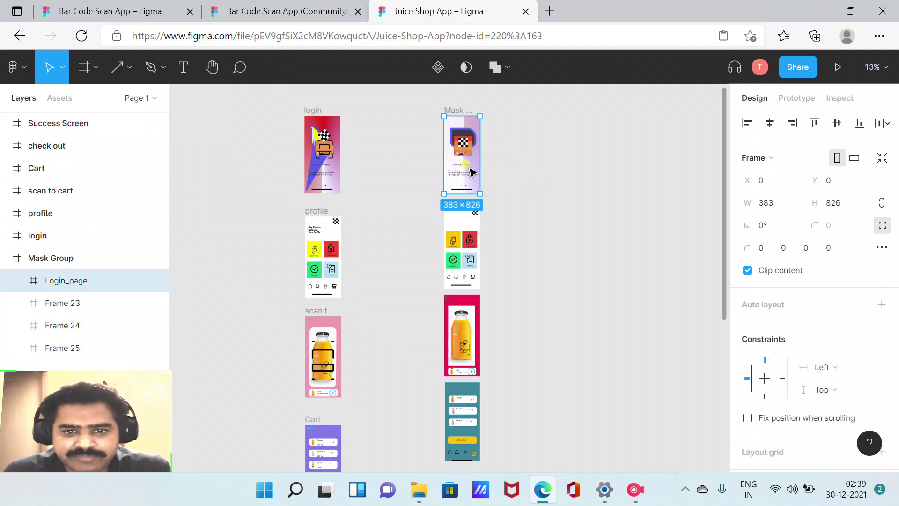
left_click(459, 280)
left_click(457, 340)
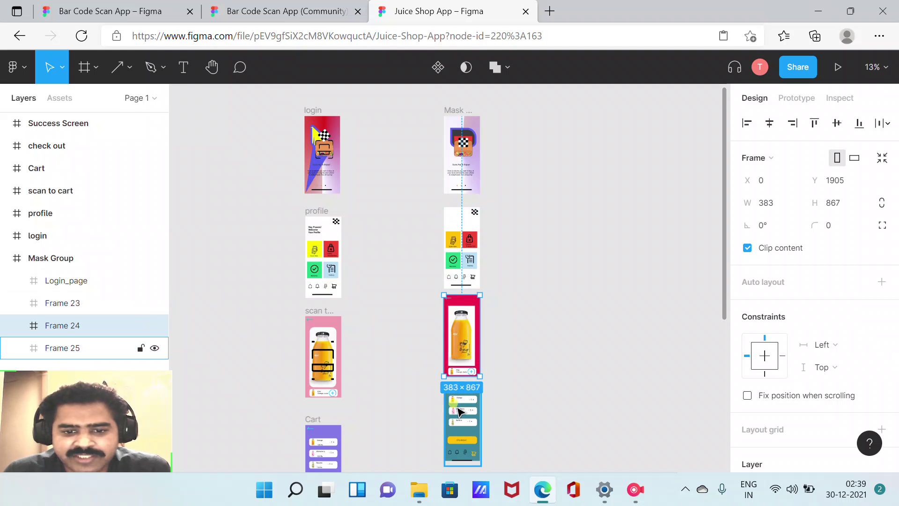
left_click(459, 407)
left_click(461, 113)
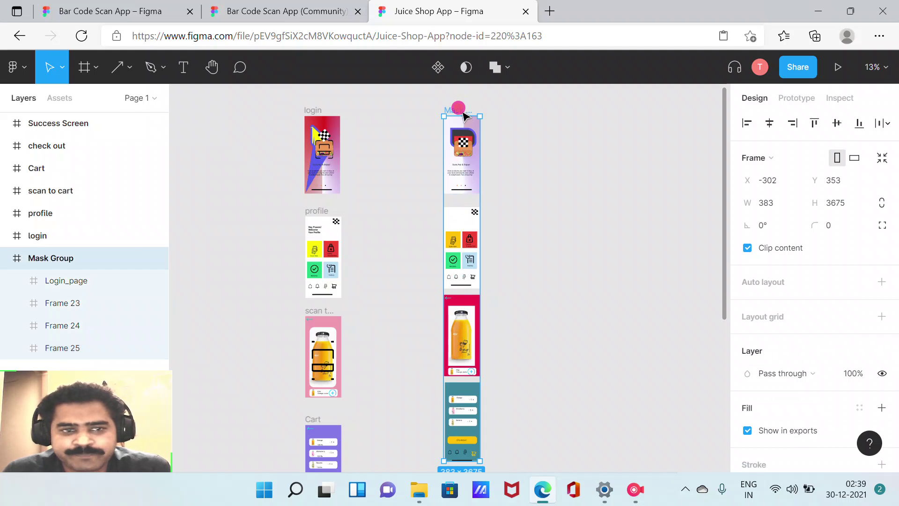
left_click(6, 258)
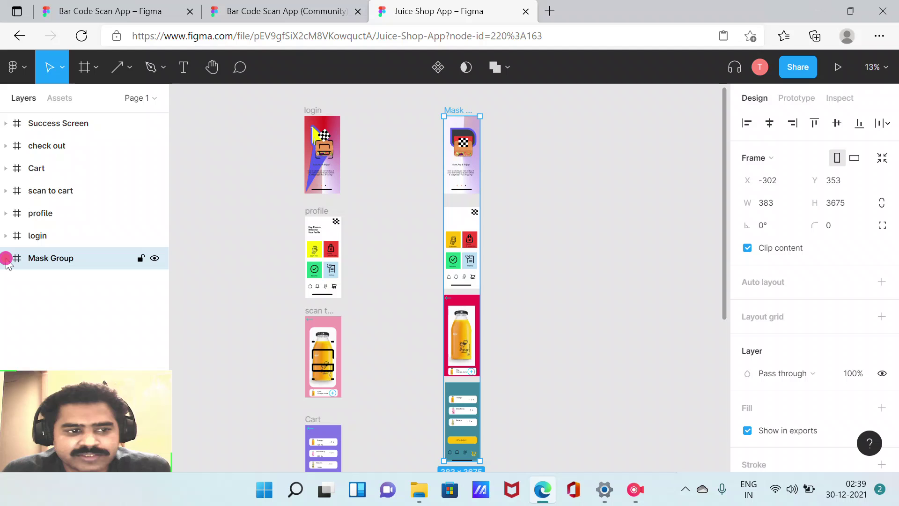
left_click(5, 259)
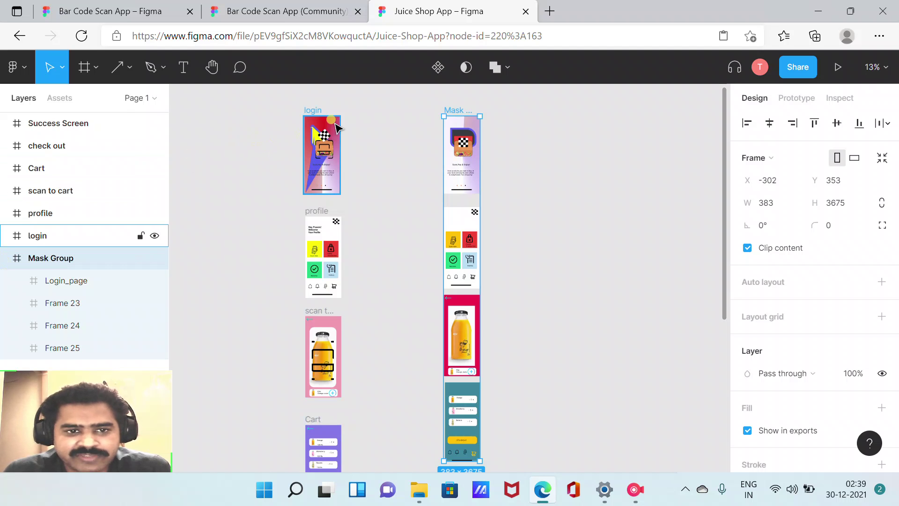
Inspect the login, profile, scan to cart and Cart frames, then scroll to check out.
left_click(318, 181)
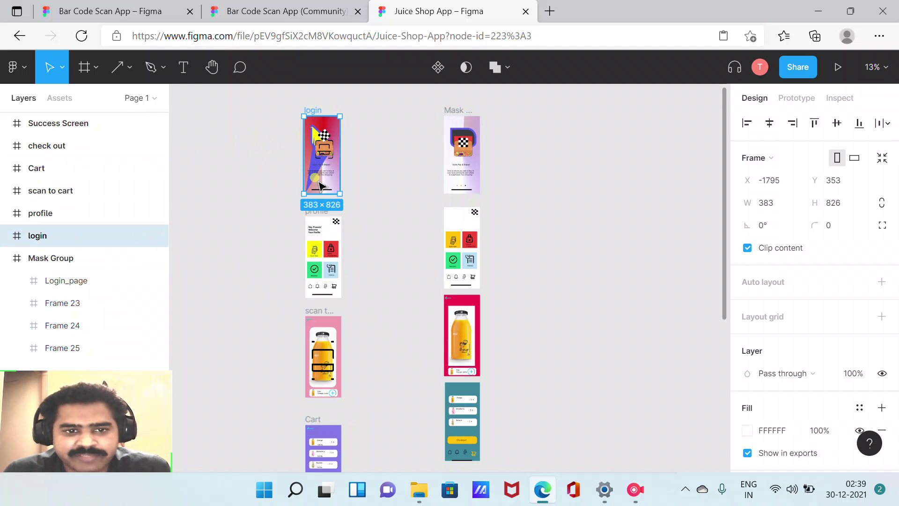
left_click(313, 220)
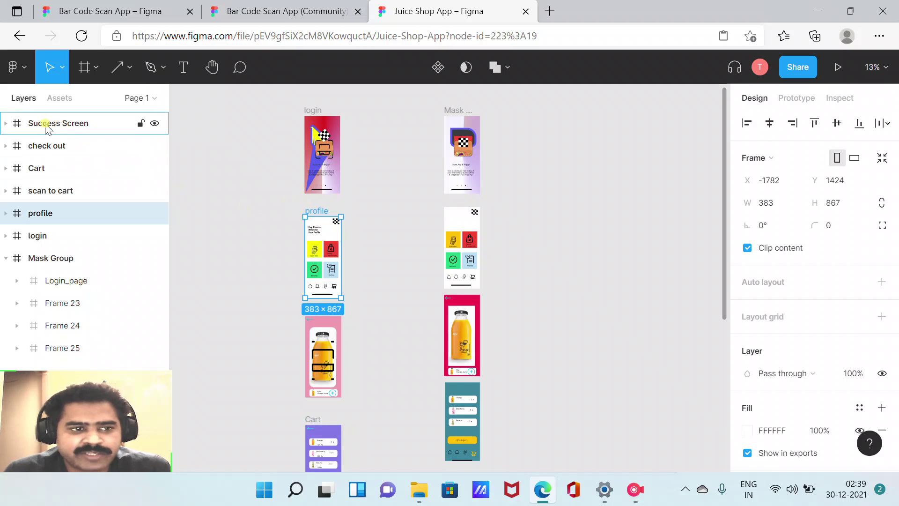
mouse_move(59, 122)
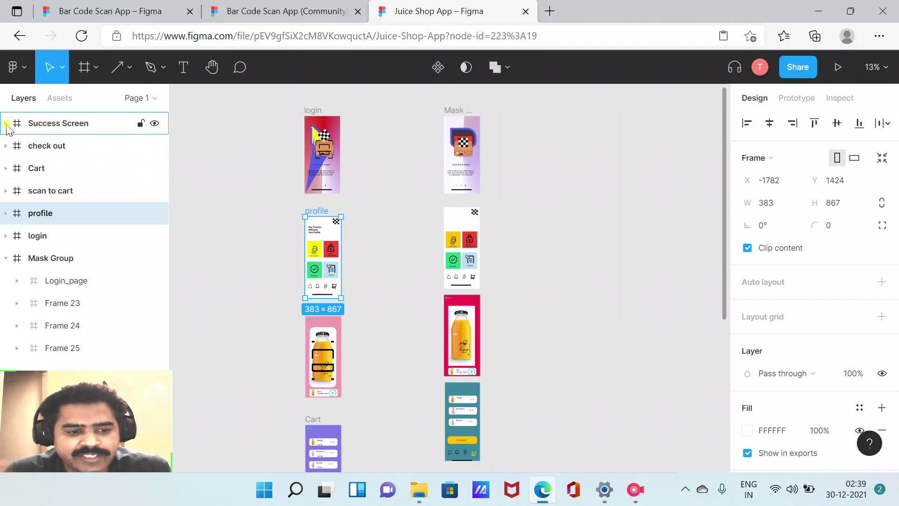
left_click(6, 124)
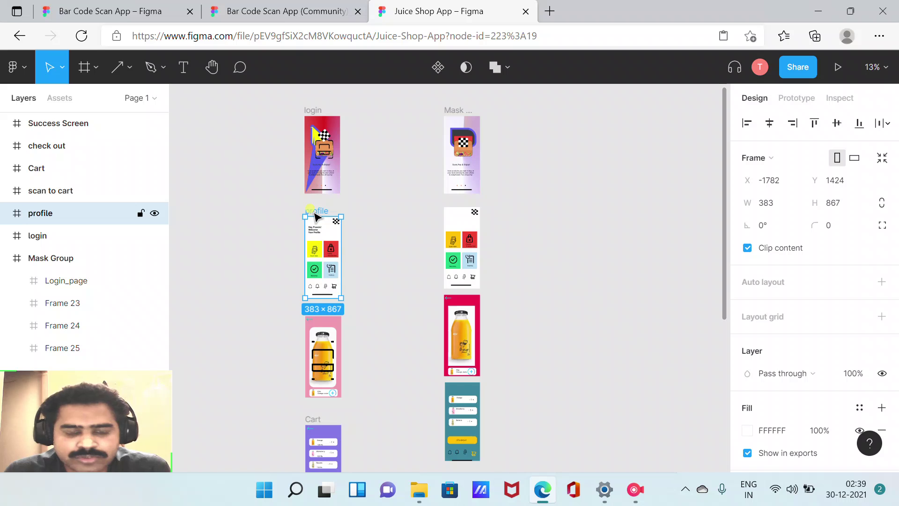
left_click(398, 316)
left_click(315, 307)
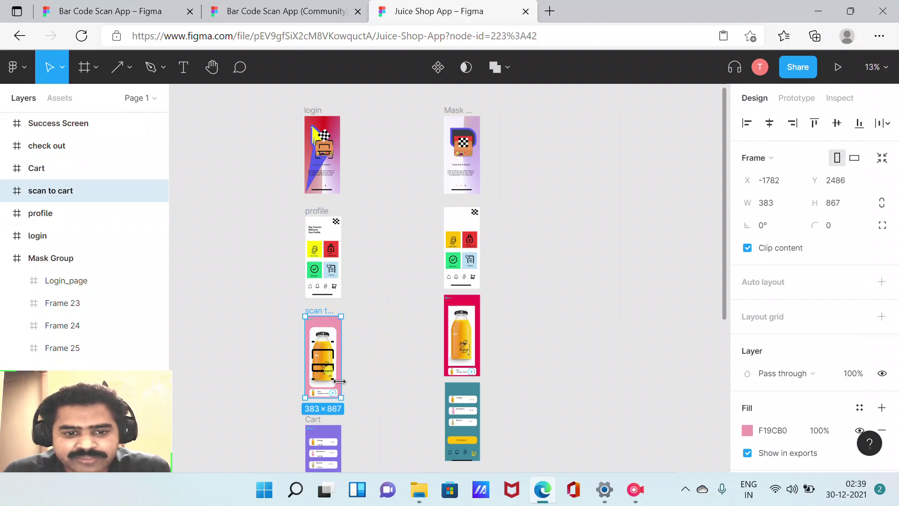
left_click(319, 419)
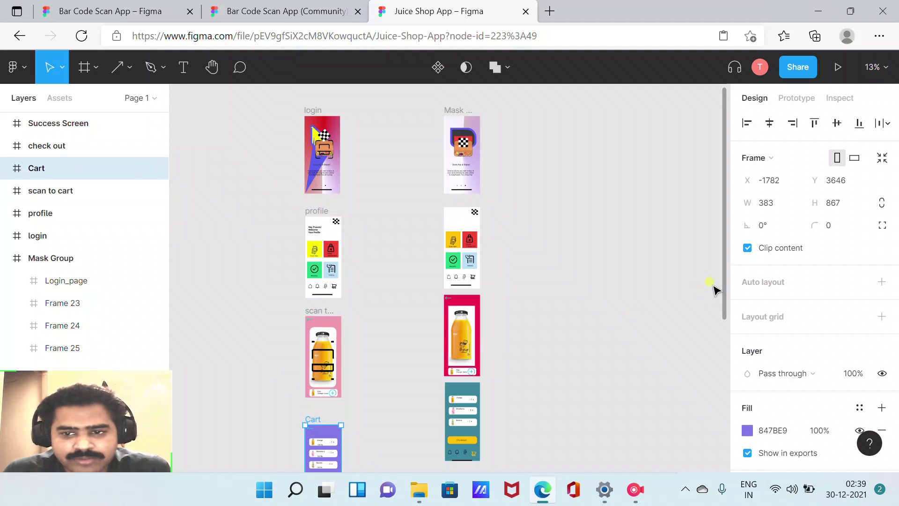
left_click_drag(722, 281, 712, 416)
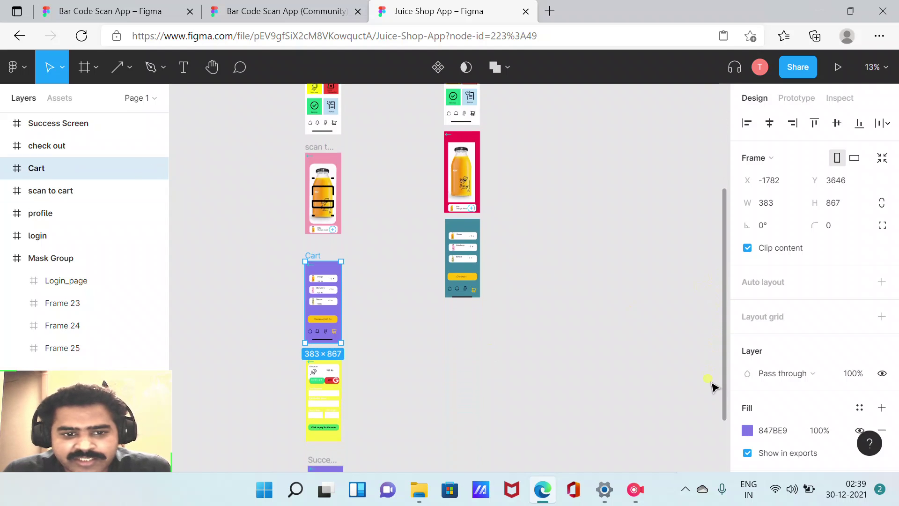
left_click(470, 365)
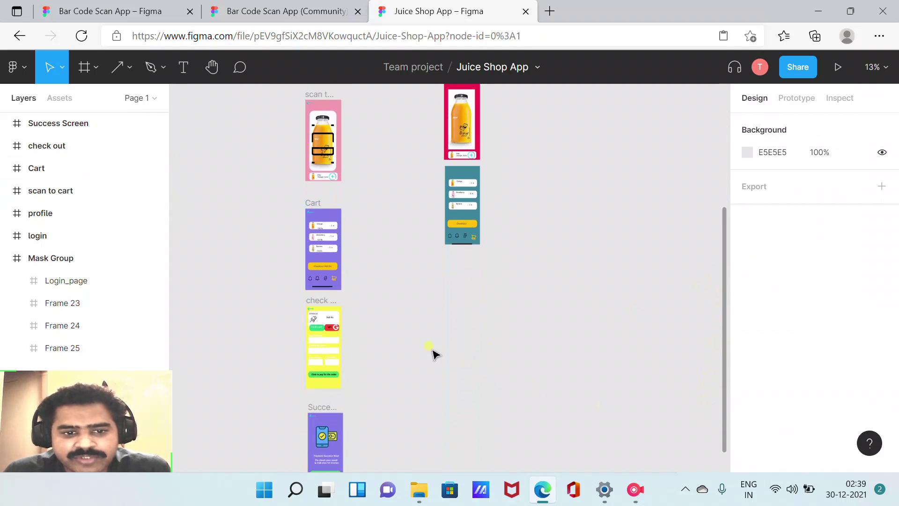
left_click(324, 302)
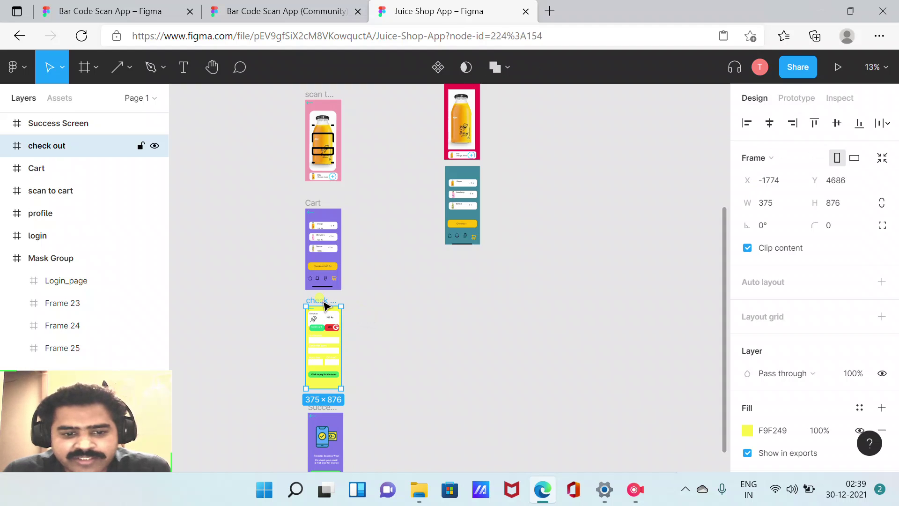
left_click_drag(722, 399, 723, 424)
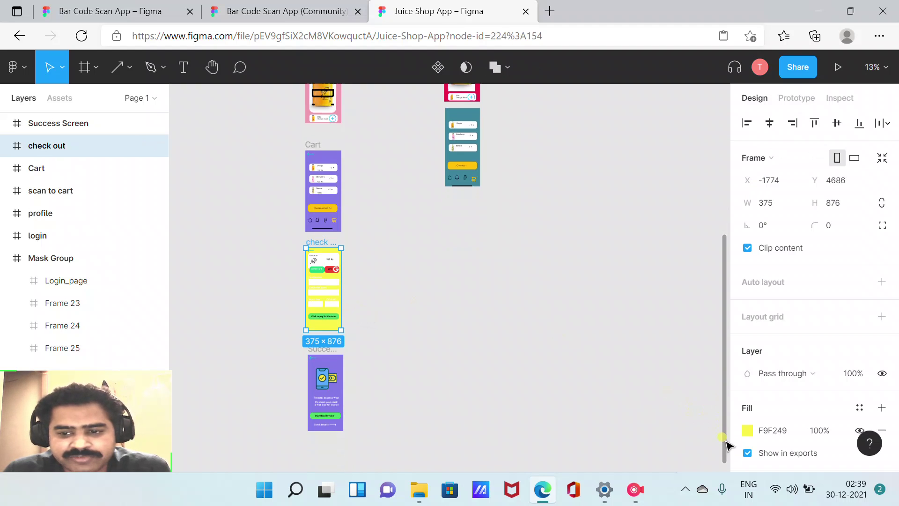
left_click(316, 349)
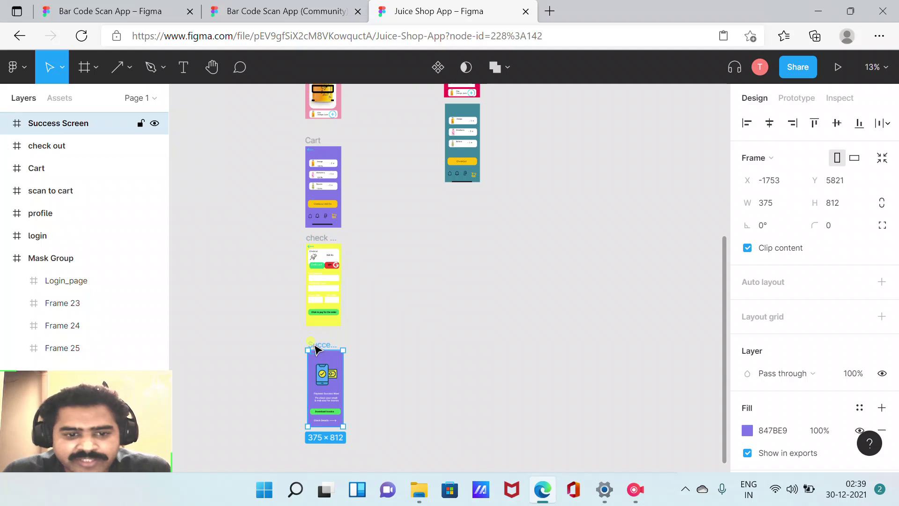
mouse_move(723, 382)
left_mouse_down()
mouse_move(723, 187)
mouse_move(721, 229)
left_mouse_up()
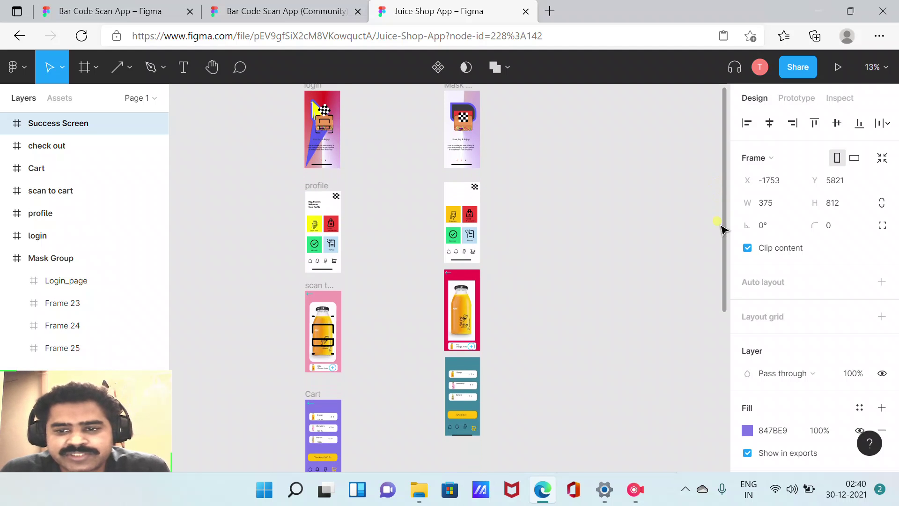
left_click_drag(721, 221, 724, 215)
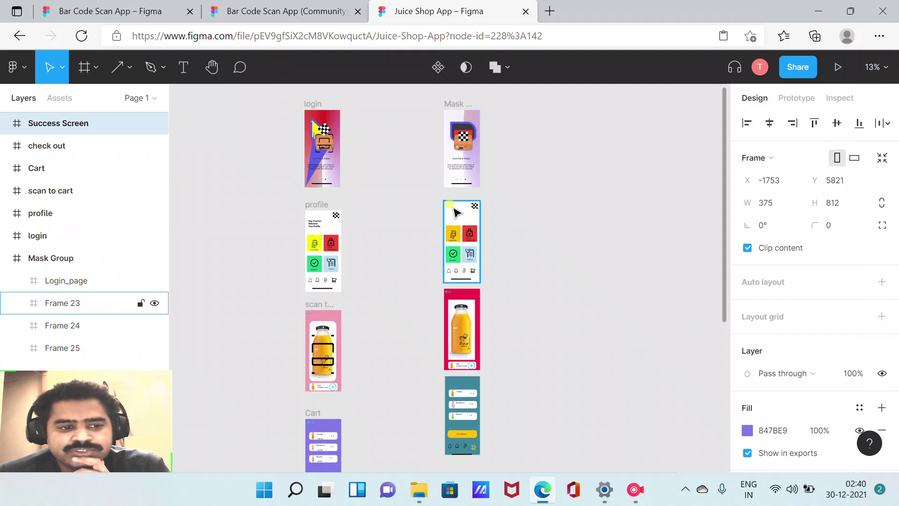
left_click(454, 210)
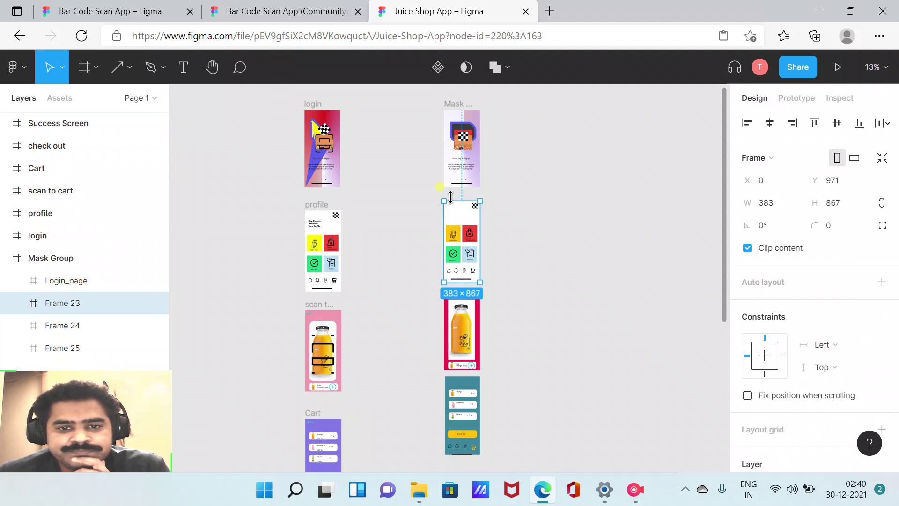
left_click(509, 226)
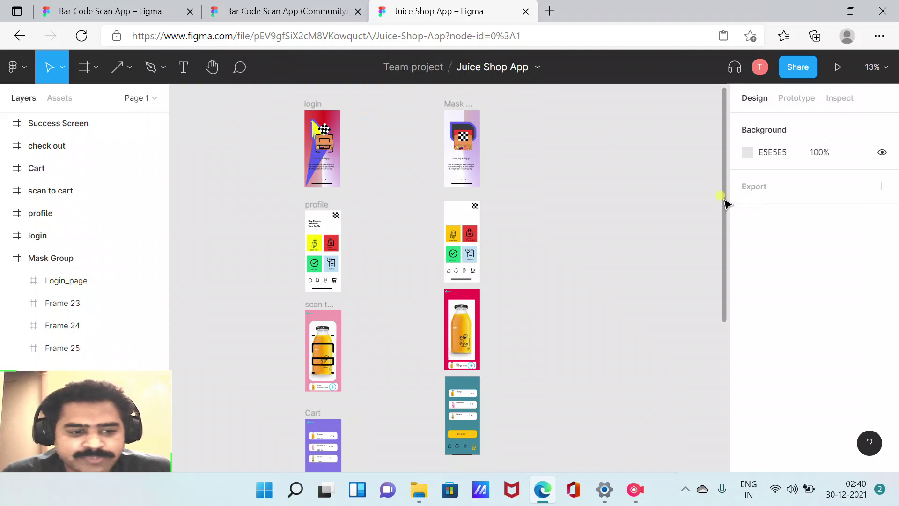
mouse_move(724, 202)
left_mouse_down()
mouse_move(718, 389)
mouse_move(719, 305)
left_mouse_up()
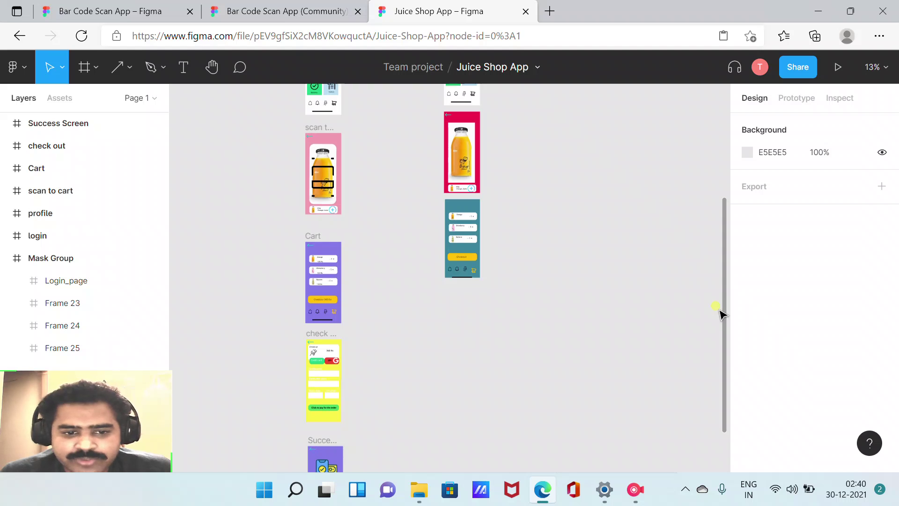
left_click(322, 332)
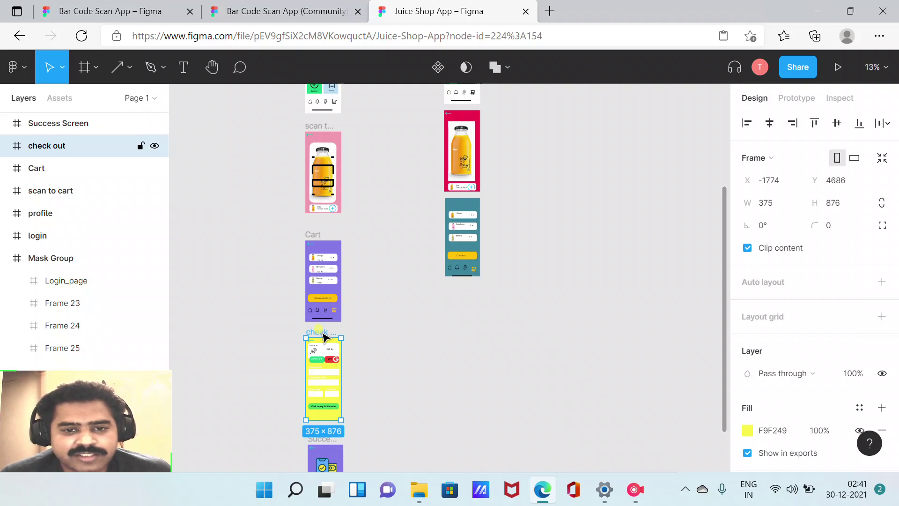
left_click(6, 260)
left_click(6, 259)
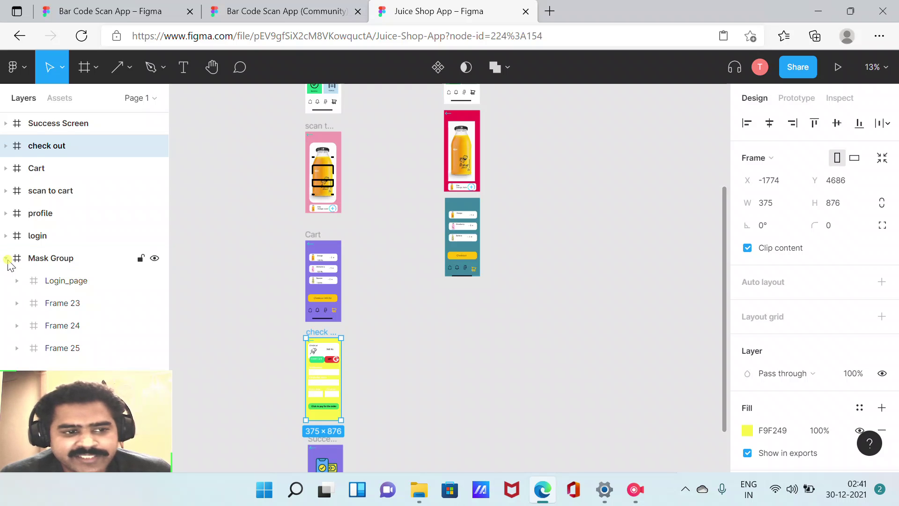
left_click(423, 349)
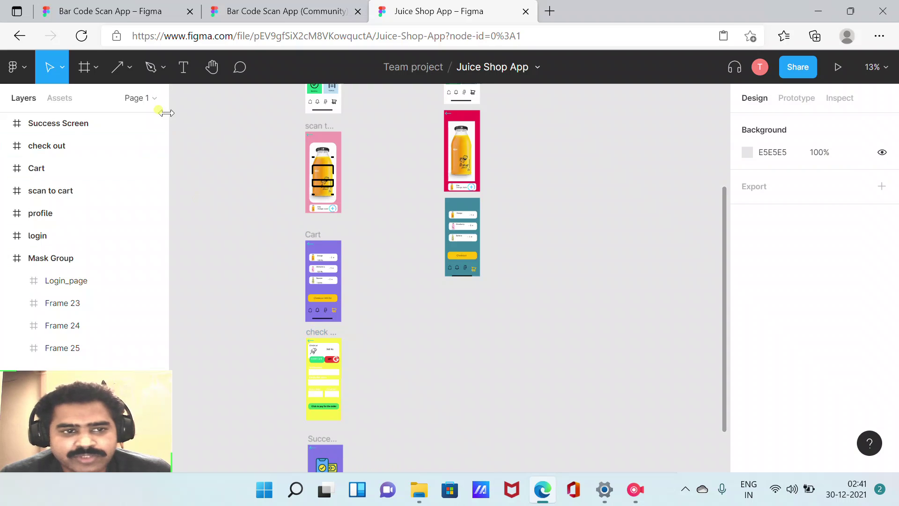
Zoom the canvas out to 50%, then to 25%, using the zoom menu.
left_click(96, 69)
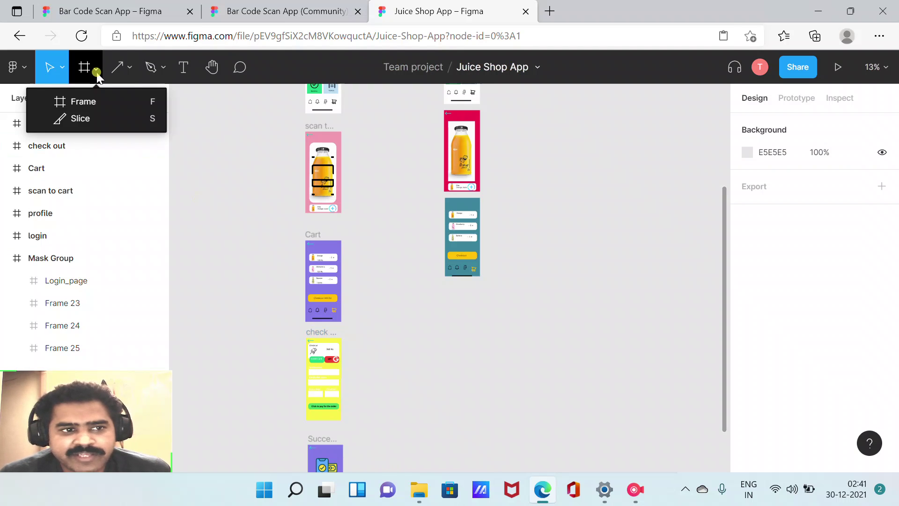
left_click(108, 99)
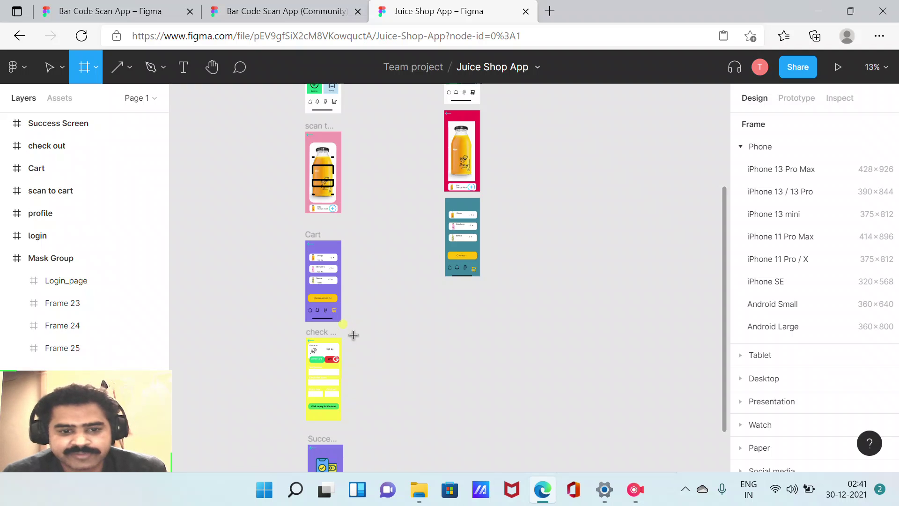
scroll(354, 334, "up", 10)
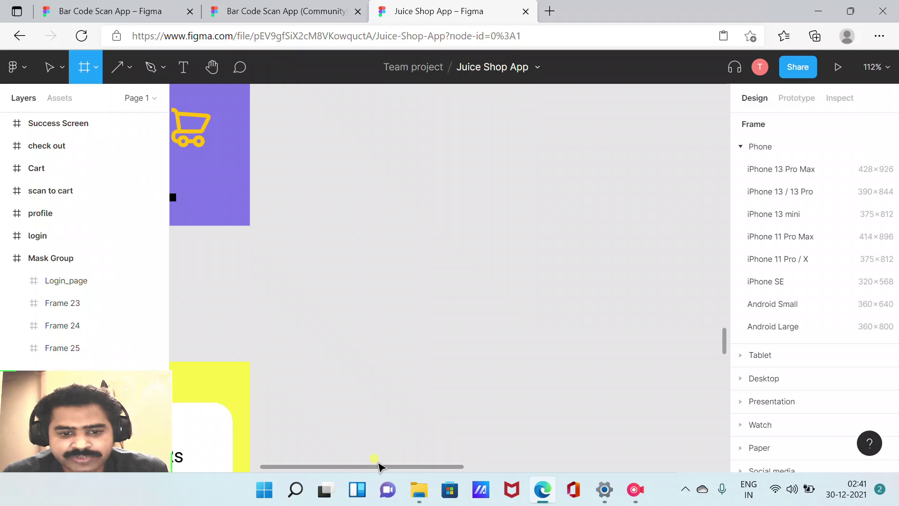
left_click_drag(377, 469, 246, 468)
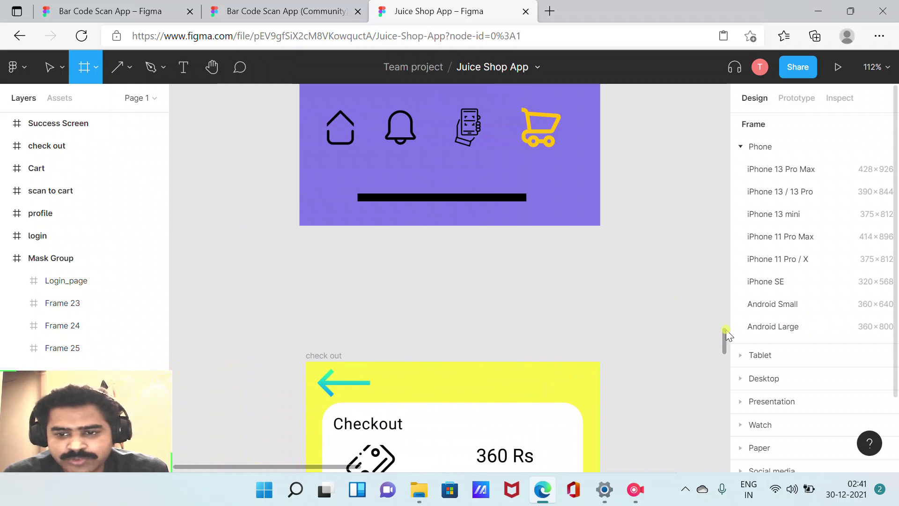
left_click_drag(724, 331, 723, 354)
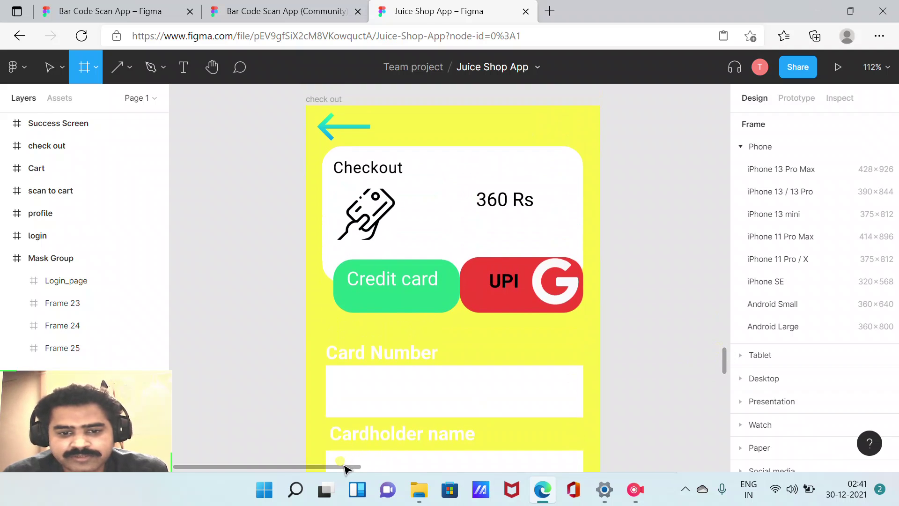
left_click(889, 69)
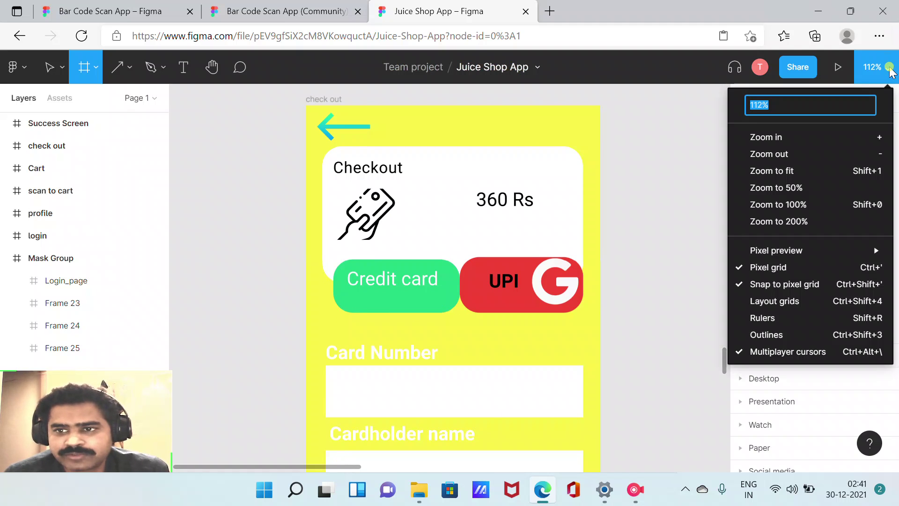
left_click(807, 153)
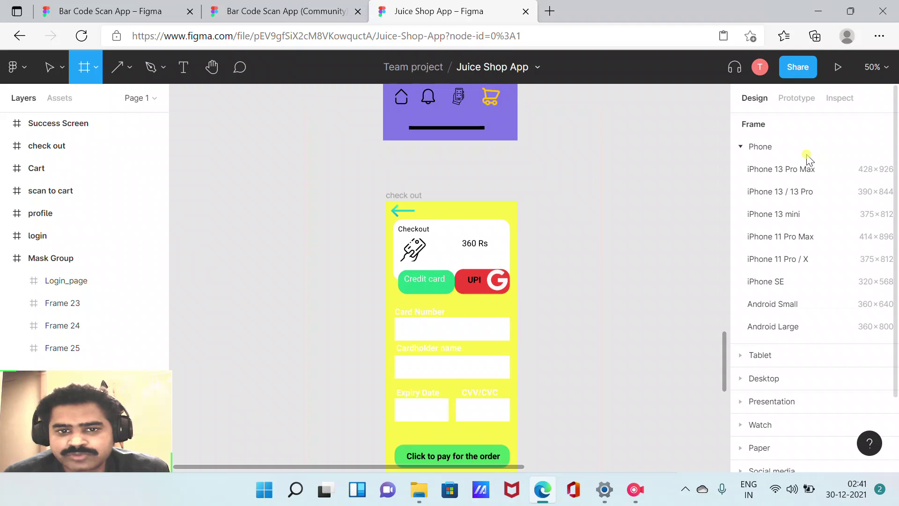
left_click(883, 67)
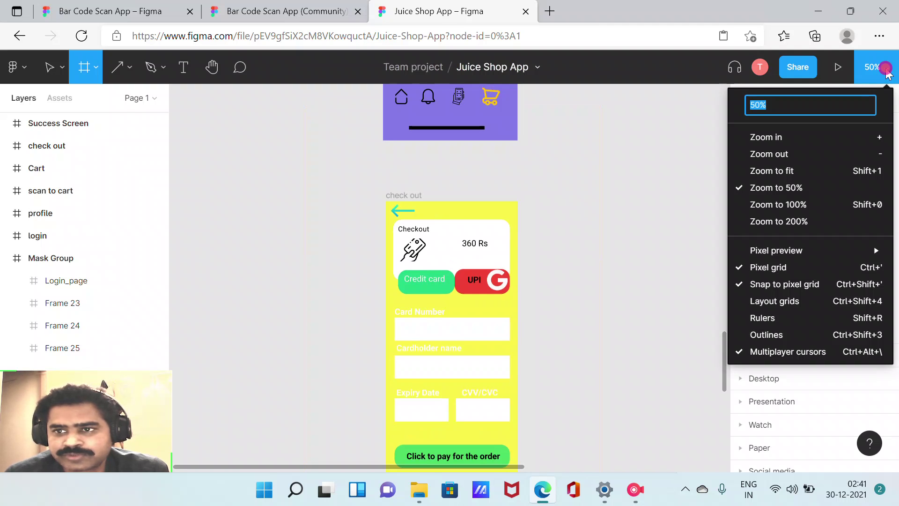
left_click(783, 155)
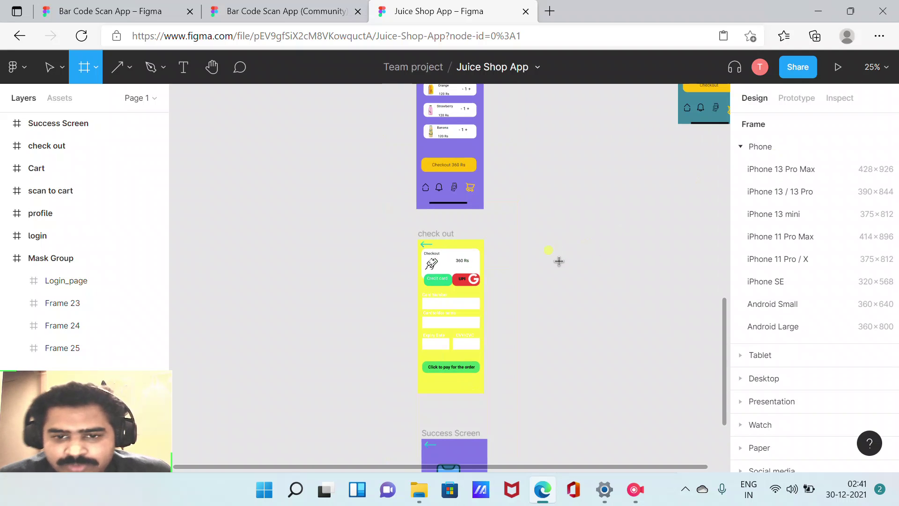
Draw a new 376 × 876 Frame 26 to the right of the check out frame.
left_click(93, 75)
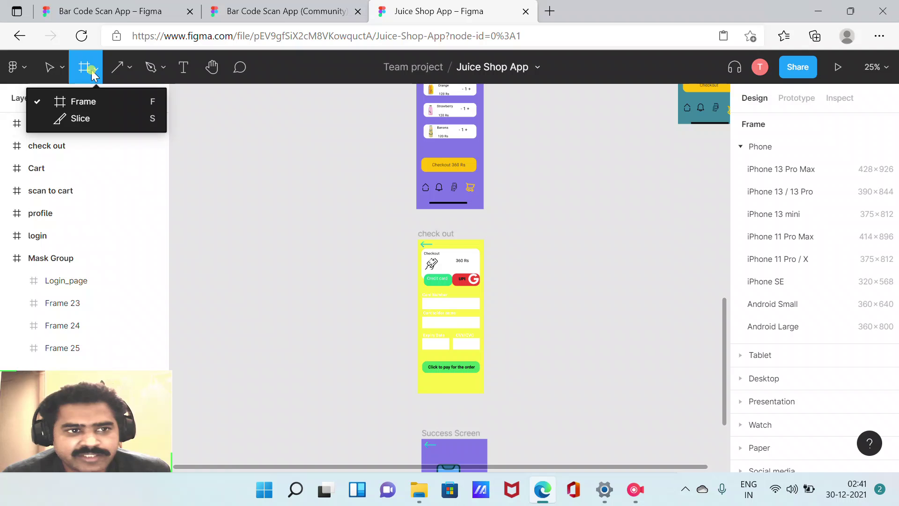
left_click(84, 96)
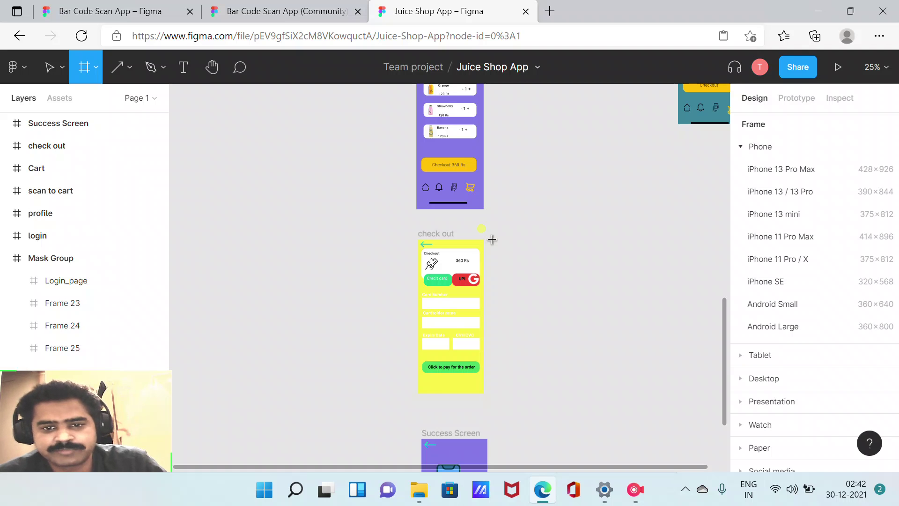
key("Escape")
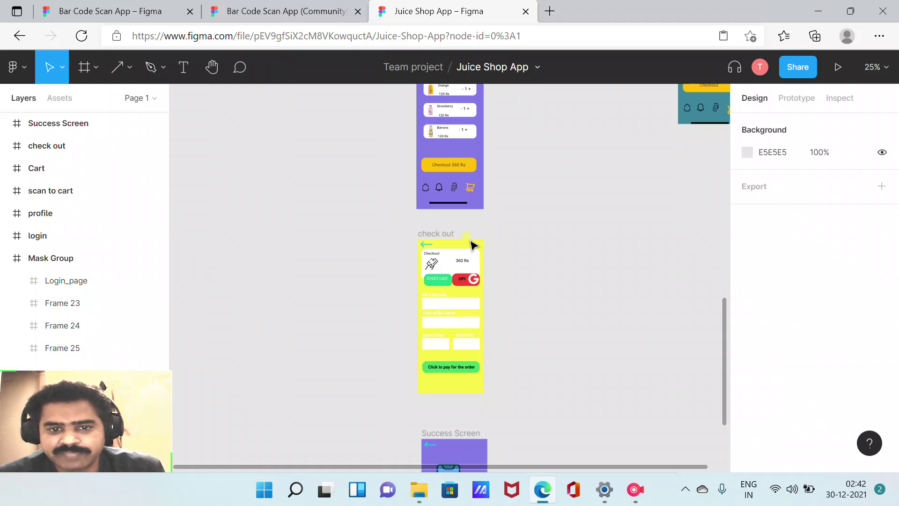
left_click(444, 233)
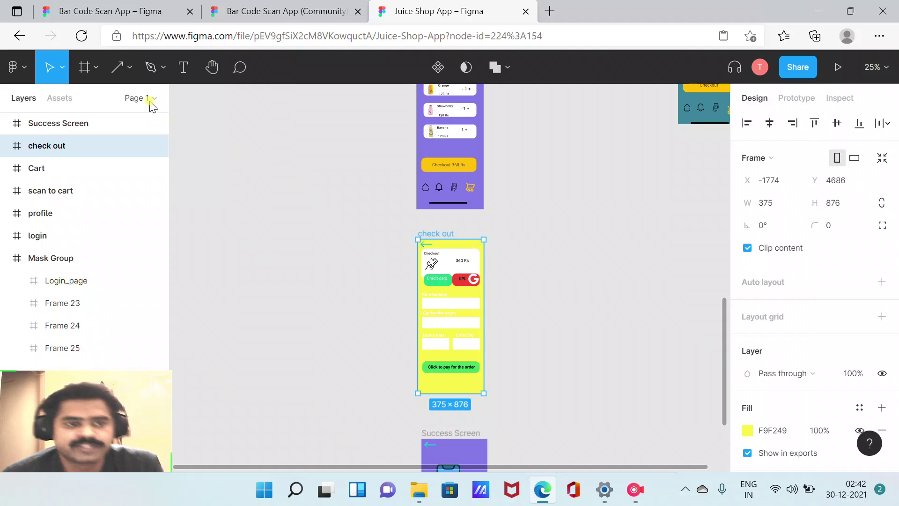
left_click(96, 68)
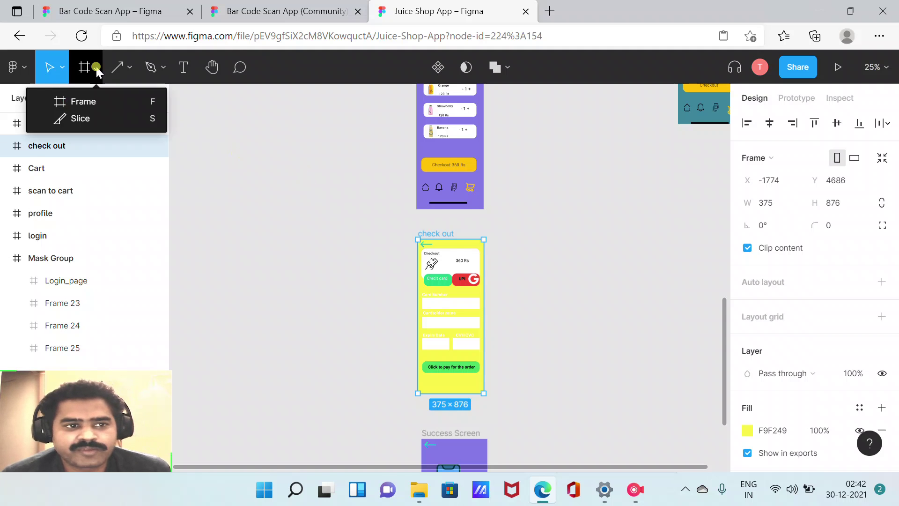
left_click(106, 103)
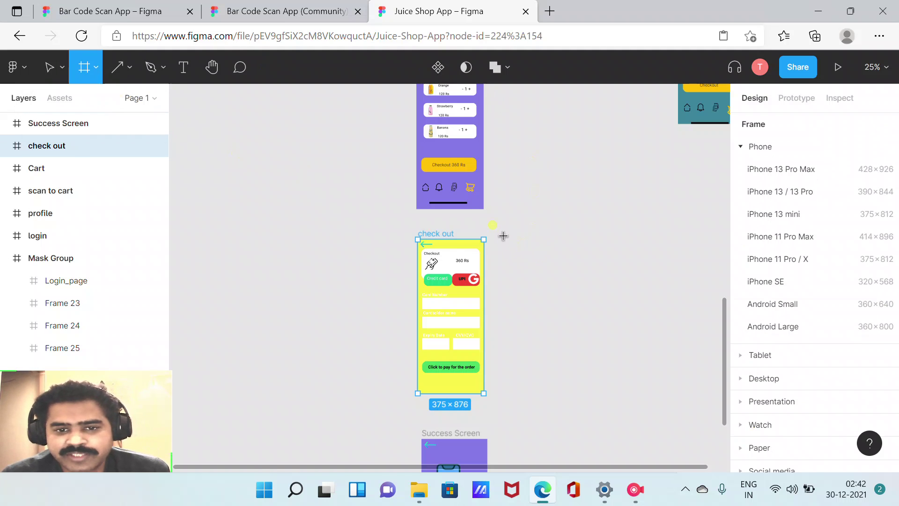
mouse_move(511, 239)
left_mouse_down()
mouse_move(539, 396)
mouse_move(577, 393)
left_mouse_up()
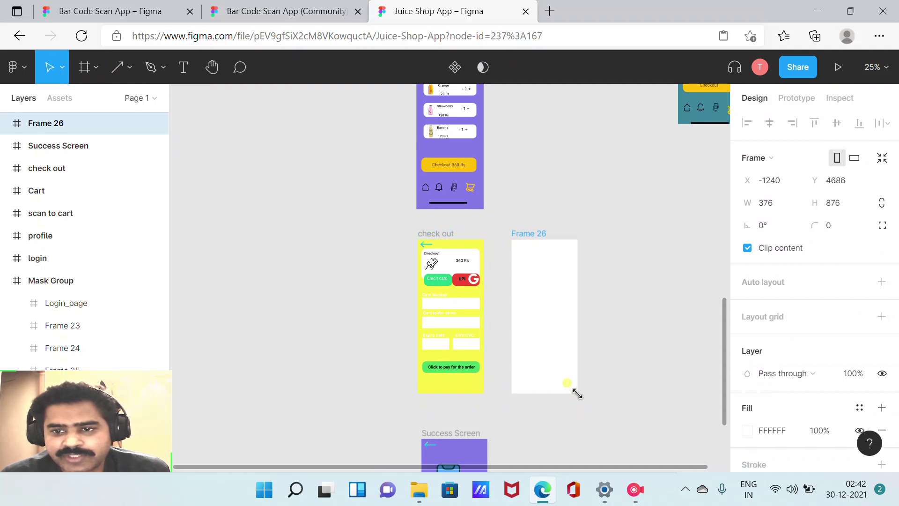
left_click(520, 214)
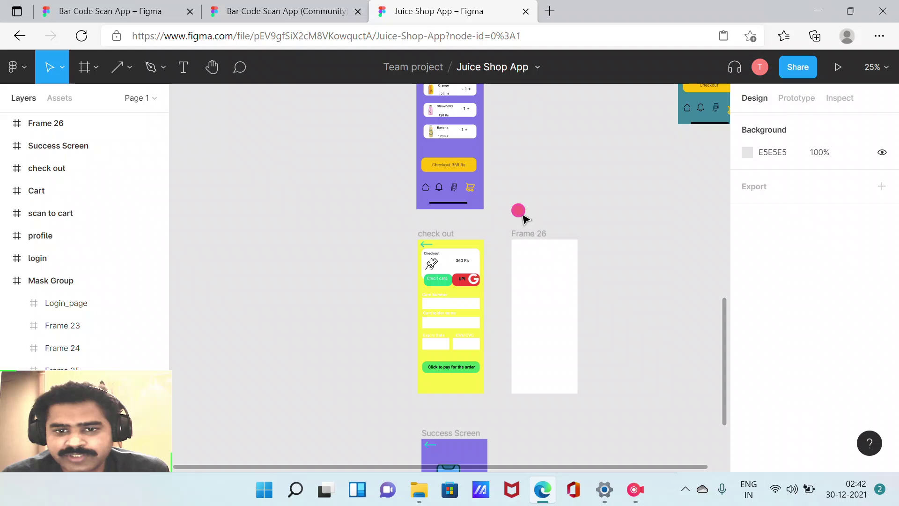
left_click(444, 238)
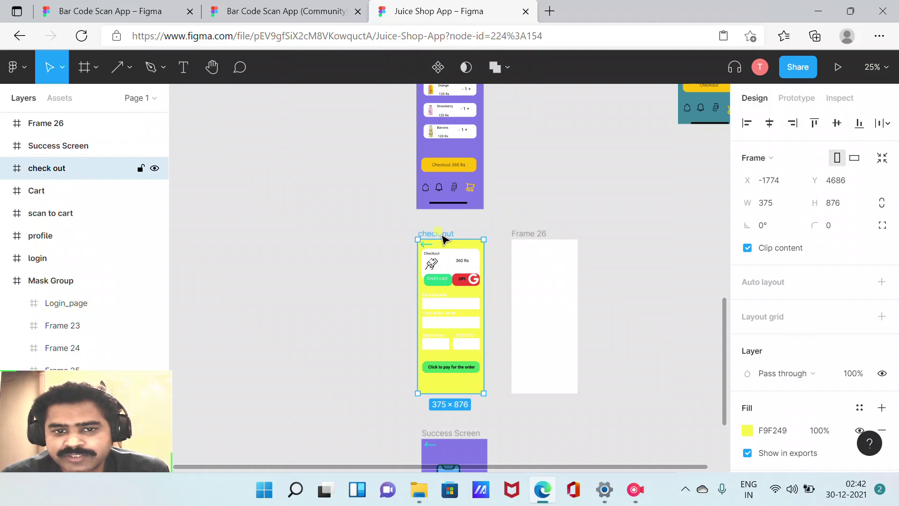
left_click(537, 237)
left_click(773, 206)
type("375")
left_click(841, 206)
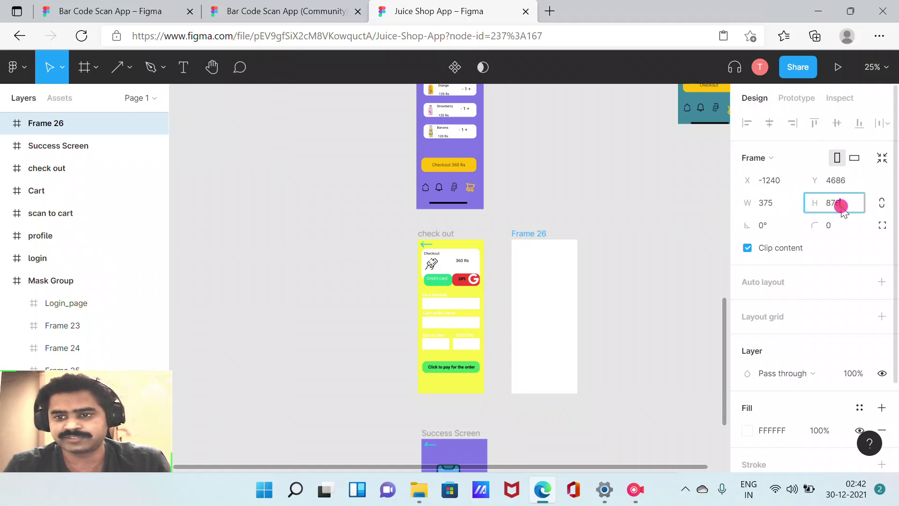
left_click(637, 268)
left_click(557, 266)
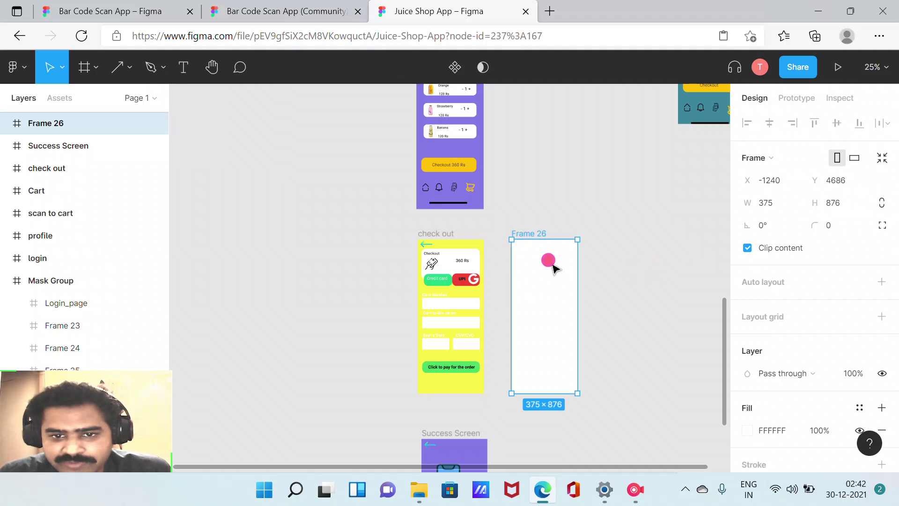
left_click_drag(548, 261, 462, 268)
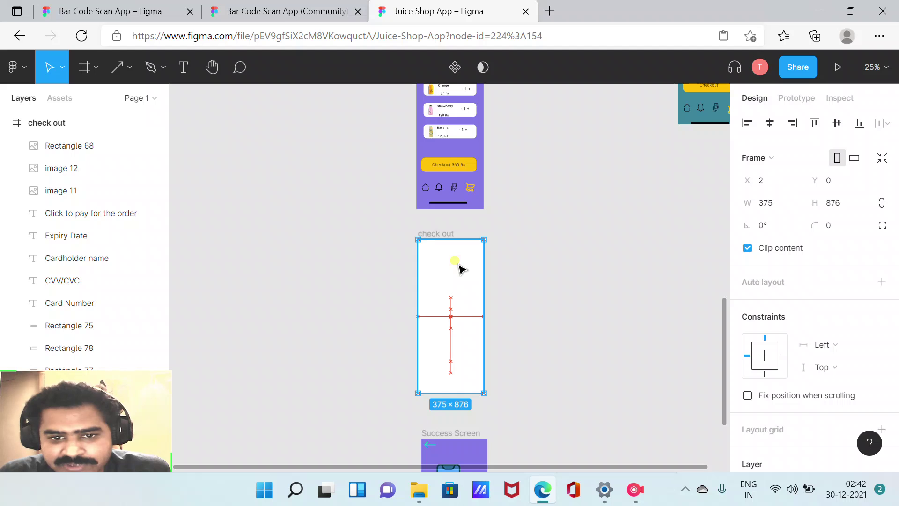
left_click_drag(459, 268, 561, 271)
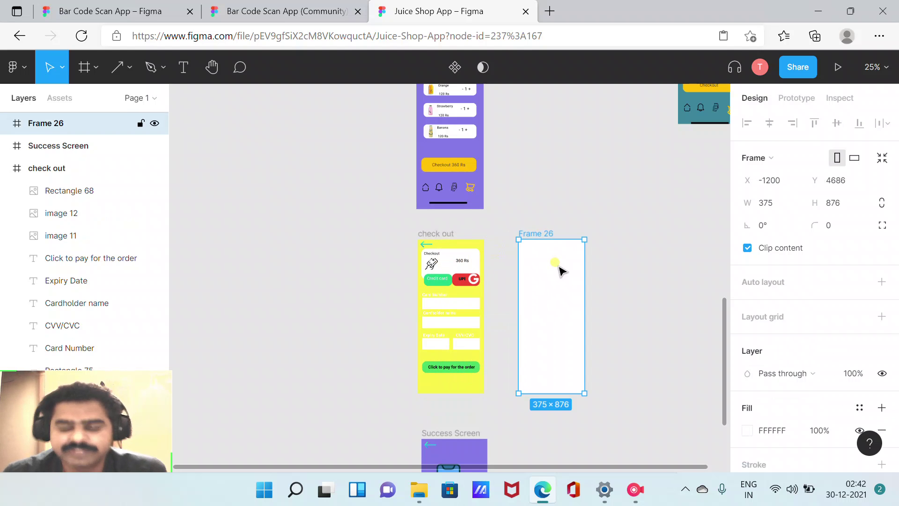
left_click(687, 251)
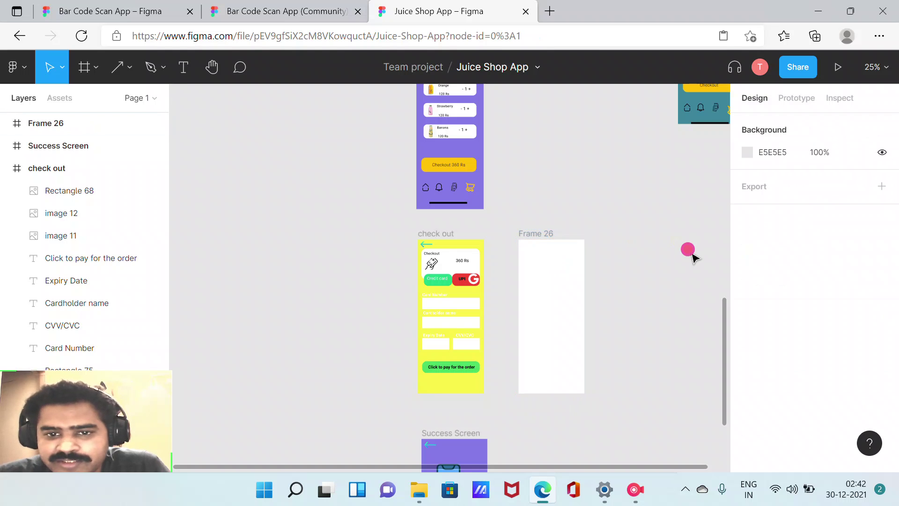
left_click(551, 235)
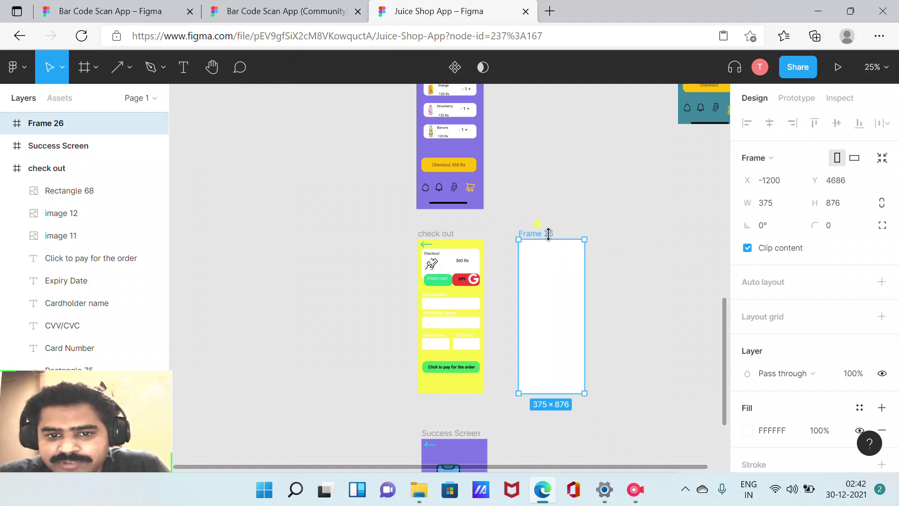
left_click(469, 260)
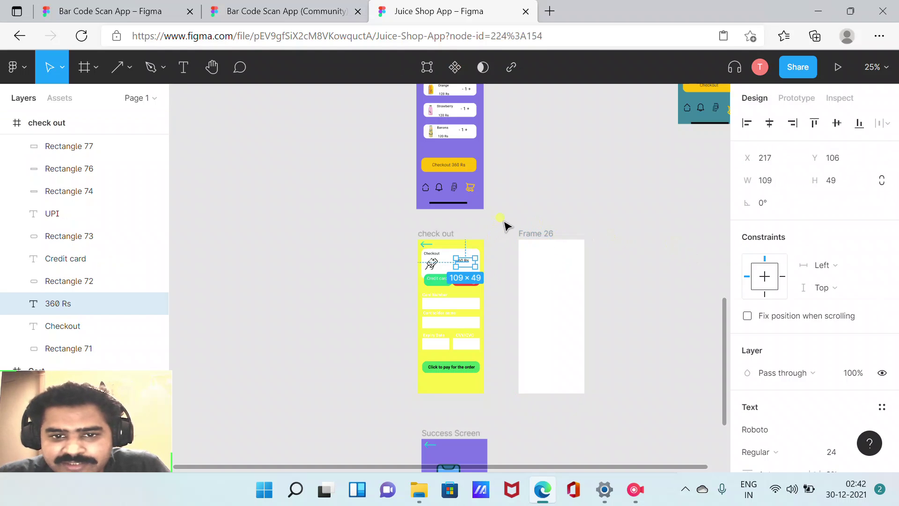
left_click(505, 227)
left_click(448, 256)
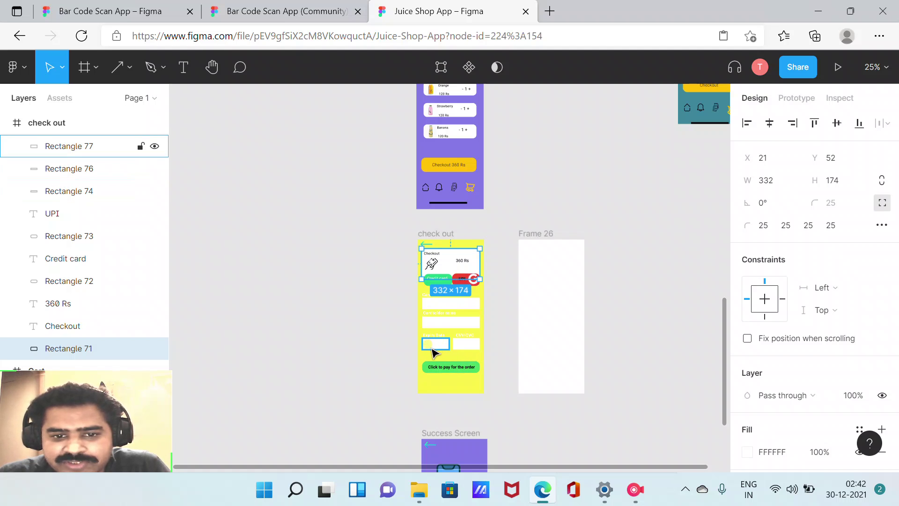
left_click(500, 261)
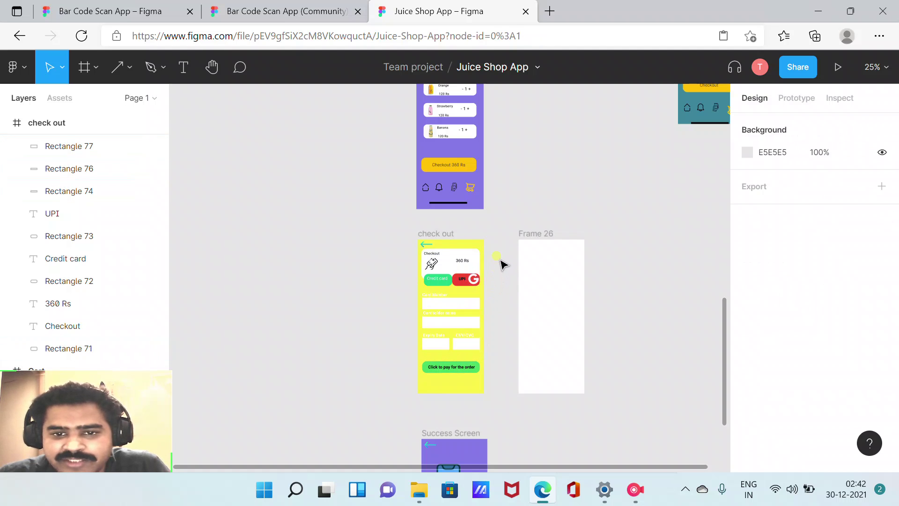
left_click(525, 253)
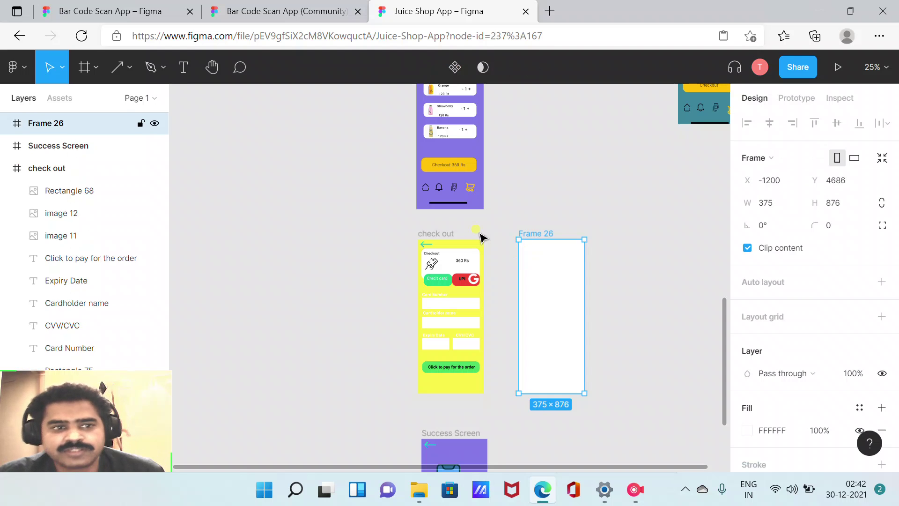
Draw a large grey rectangle near Frame 26's top and a smaller one below it.
left_click(129, 69)
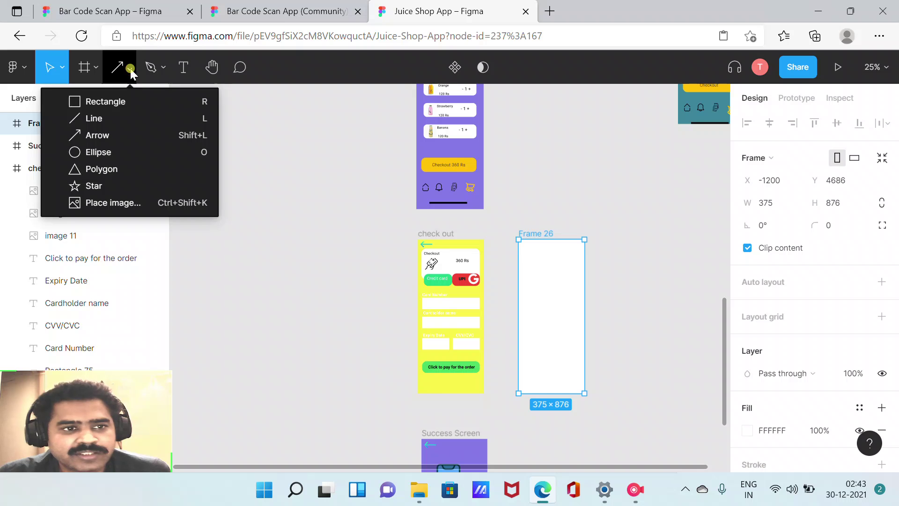
left_click(146, 105)
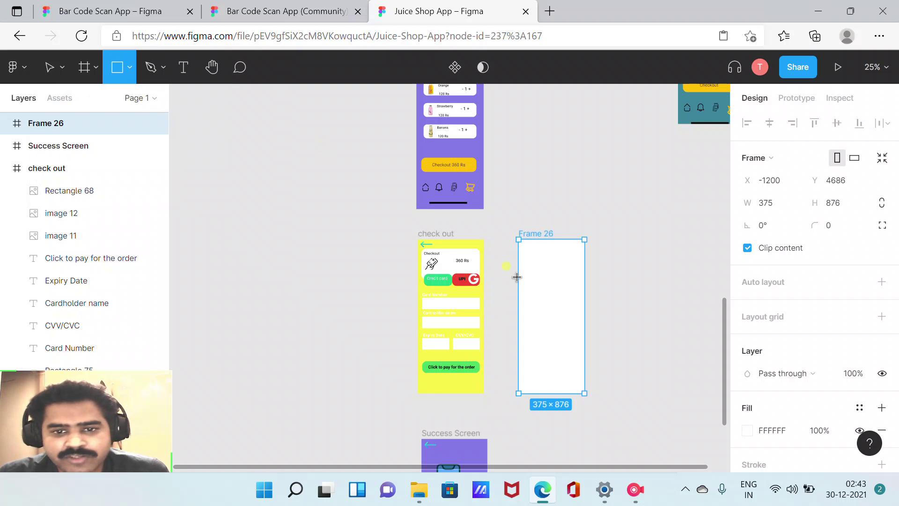
left_click_drag(528, 252, 576, 281)
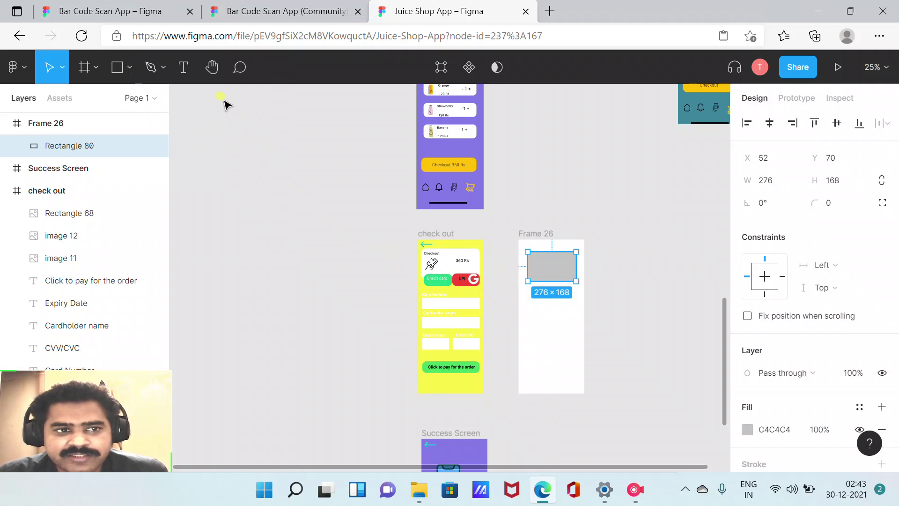
left_click(130, 67)
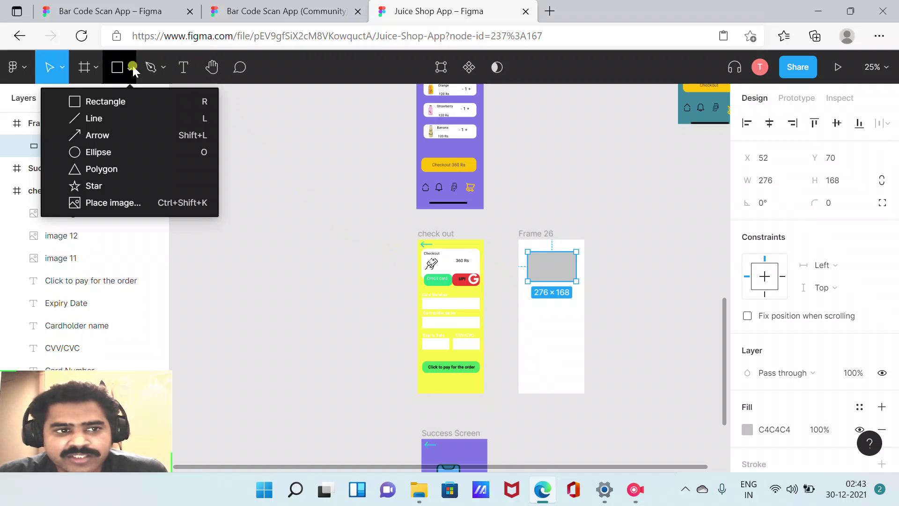
left_click(126, 107)
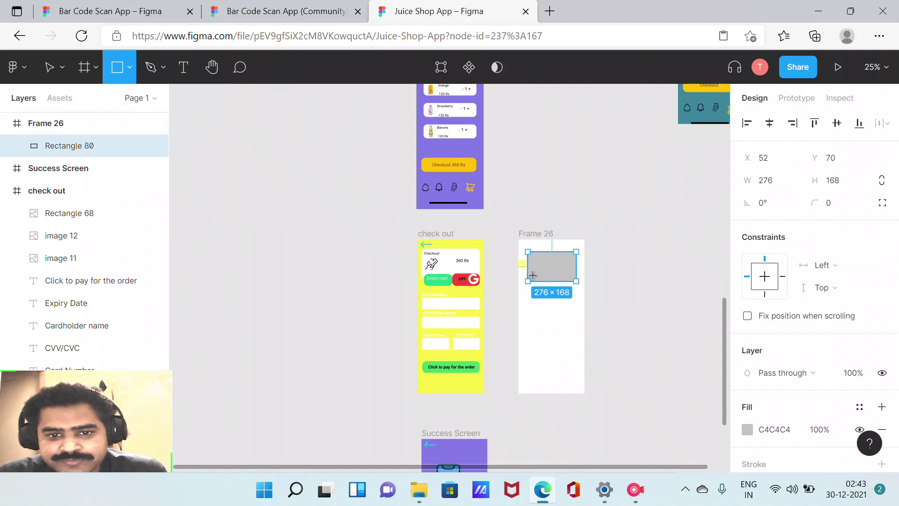
left_click_drag(533, 276, 551, 286)
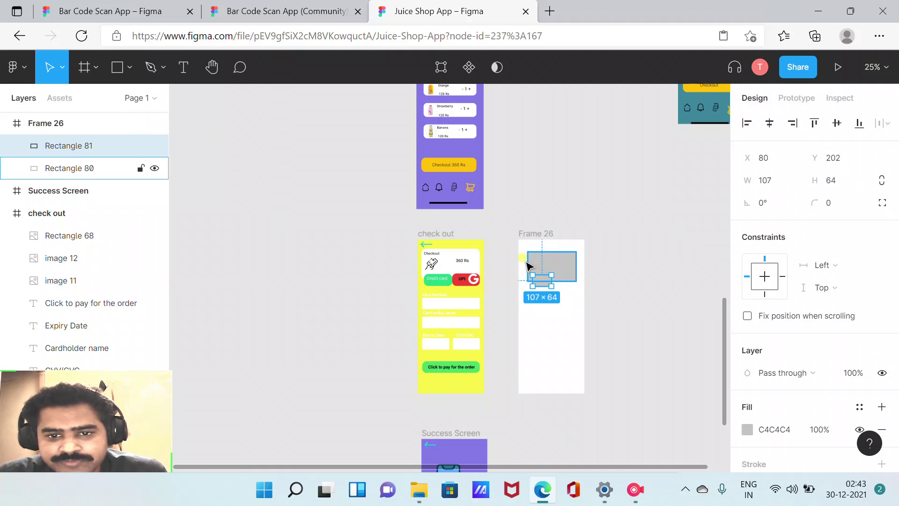
Widen the large rectangle to 312 × 168 toward the frame's left edge.
left_click(603, 279)
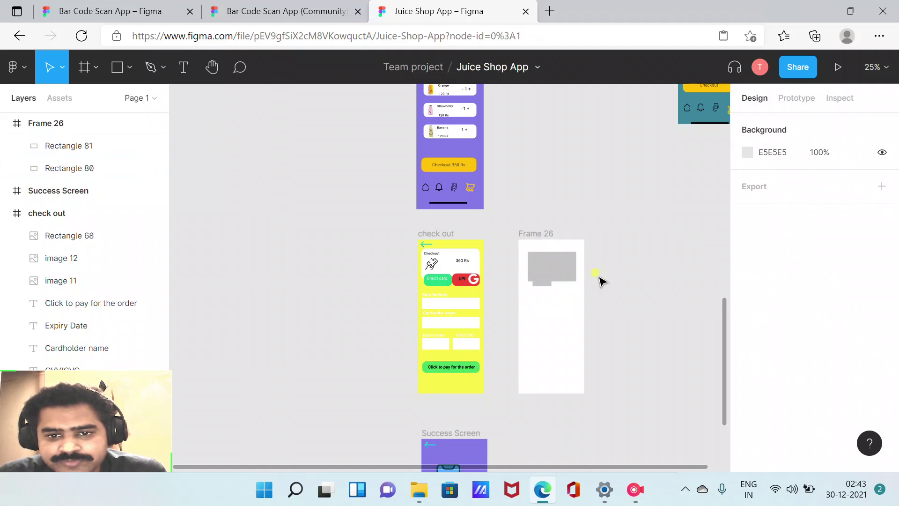
left_click(530, 262)
left_click_drag(528, 259, 580, 263)
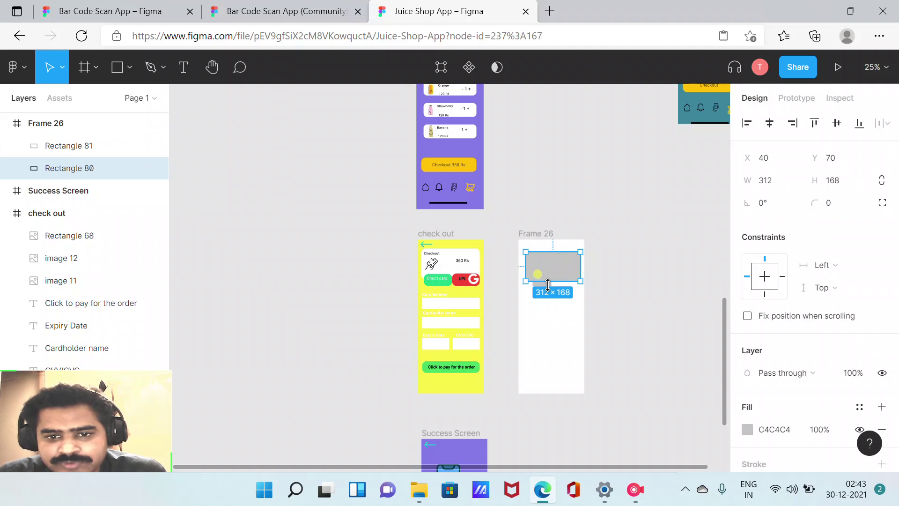
left_click(658, 313)
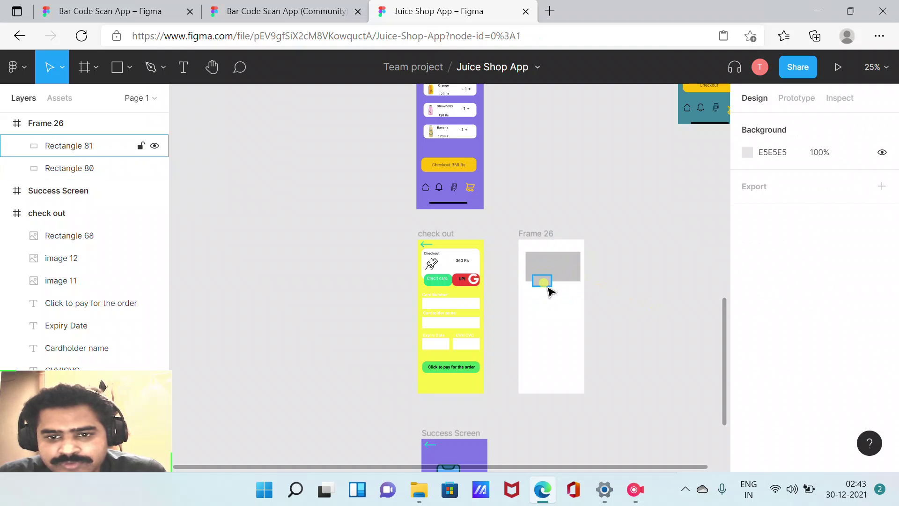
left_click(543, 282)
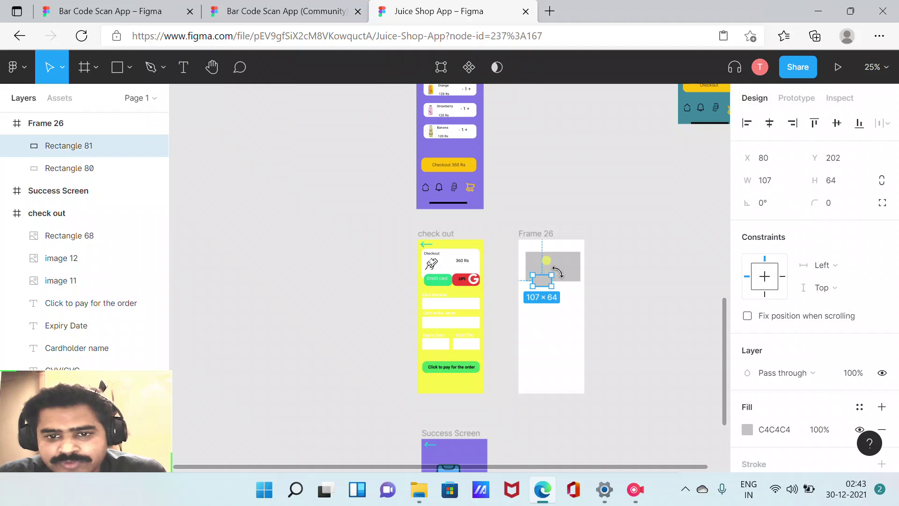
left_click(562, 245)
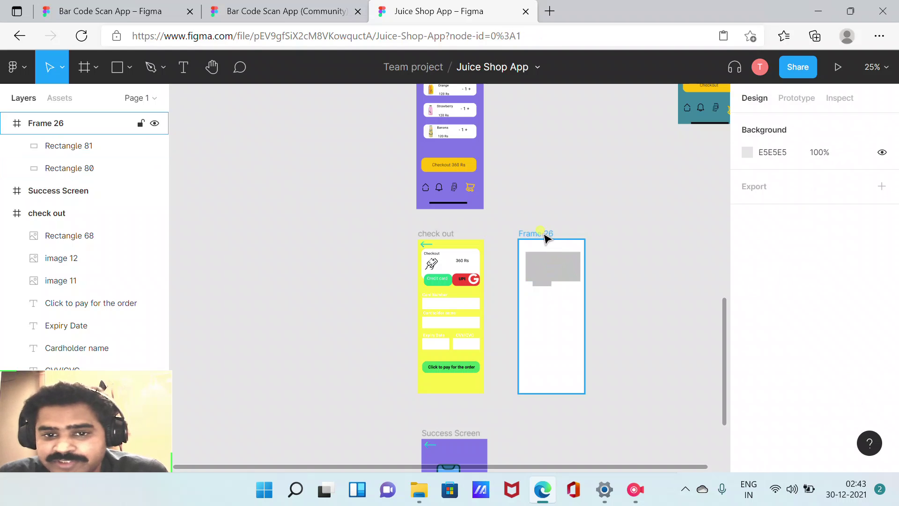
left_click(545, 234)
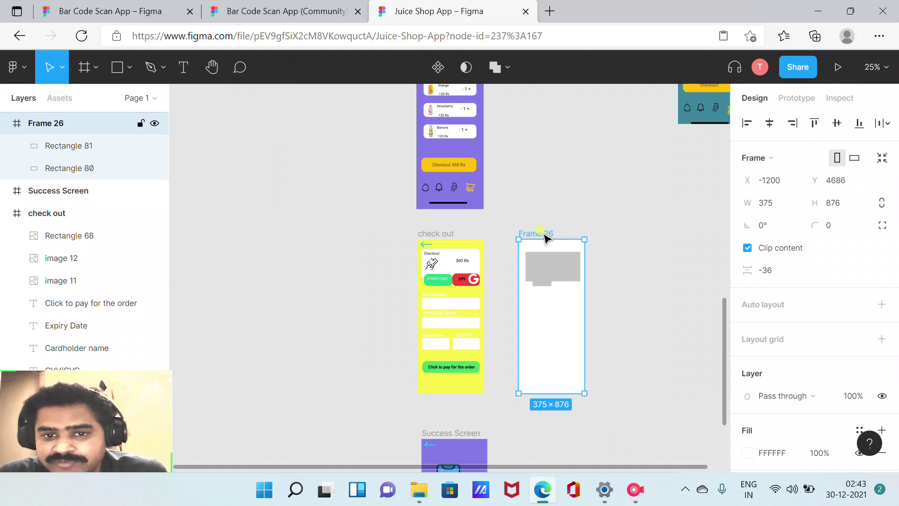
Give Frame 26 the check out screen's yellow fill using the eyedropper.
left_click(747, 453)
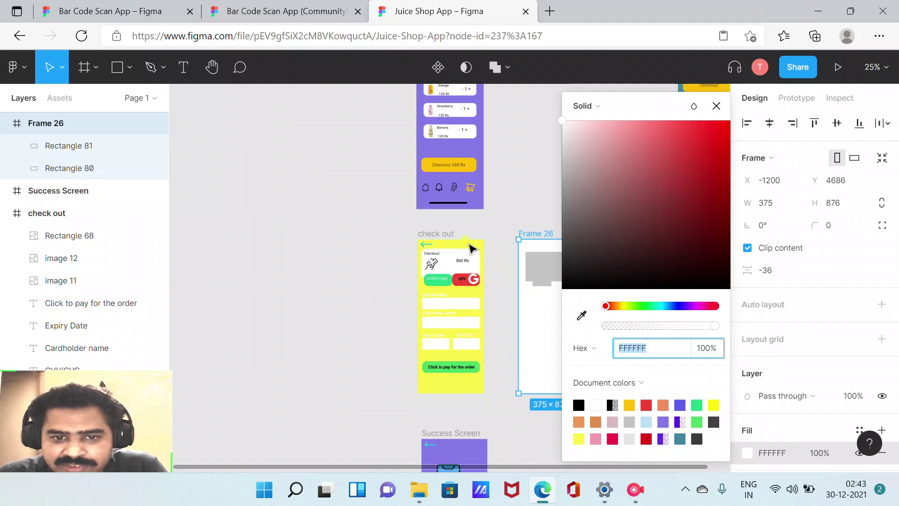
left_click(582, 318)
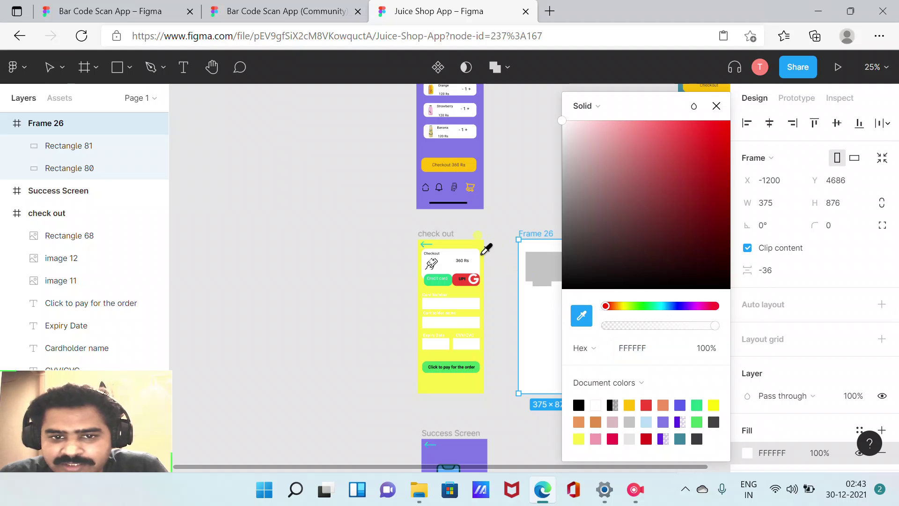
left_click(476, 243)
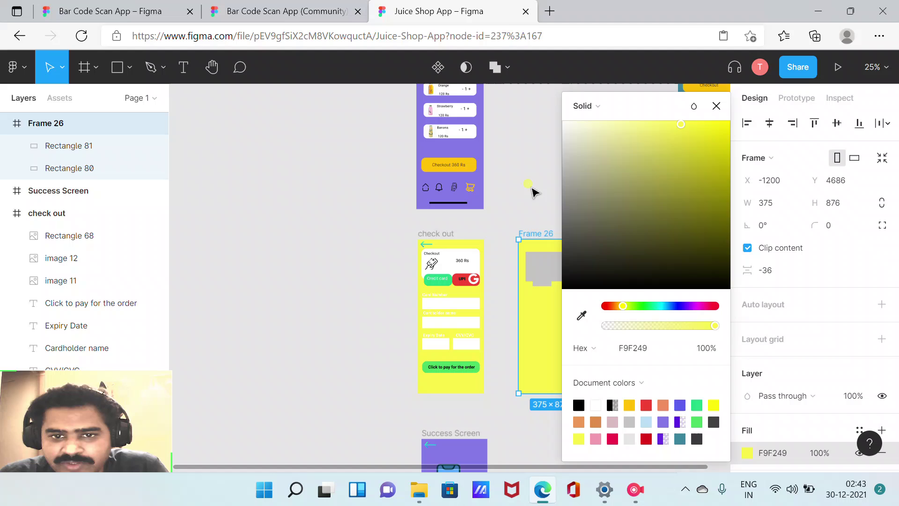
left_click(533, 187)
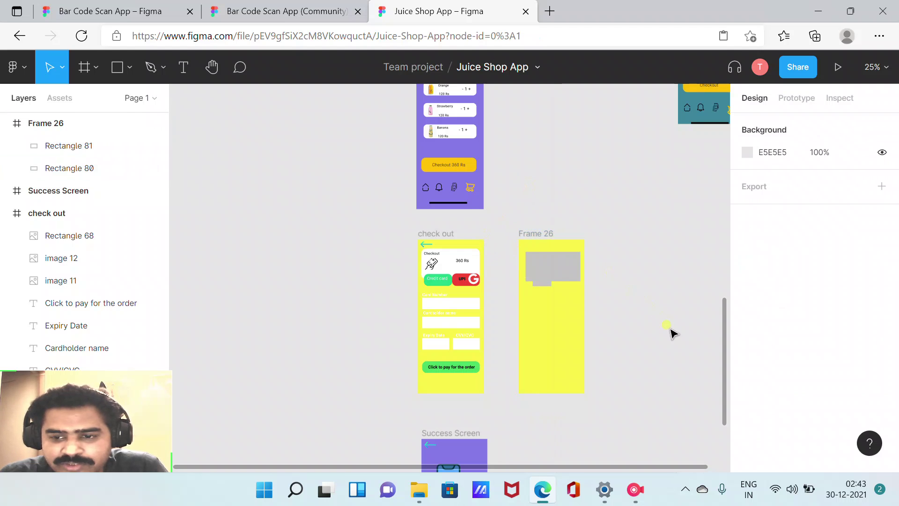
Fill Rectangle 80 with the checkout card's white FFFFFF via the eyedropper.
left_click(560, 262)
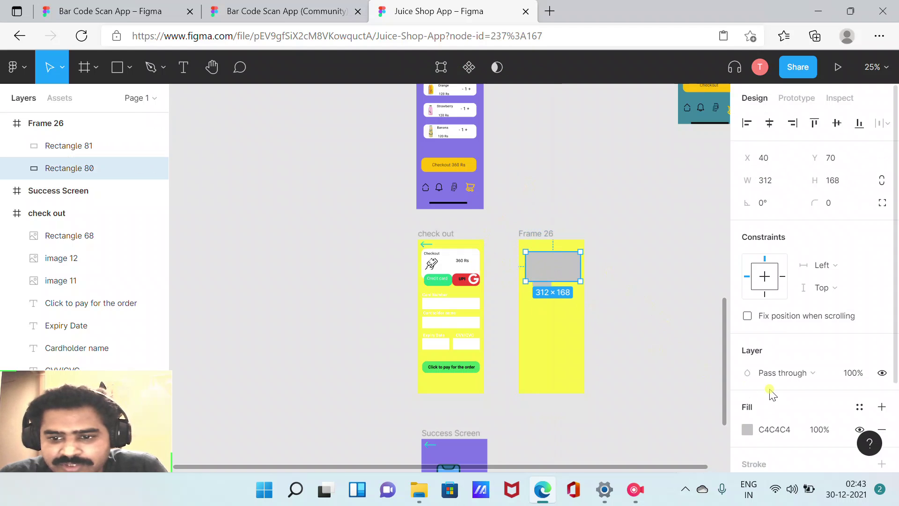
left_click(748, 429)
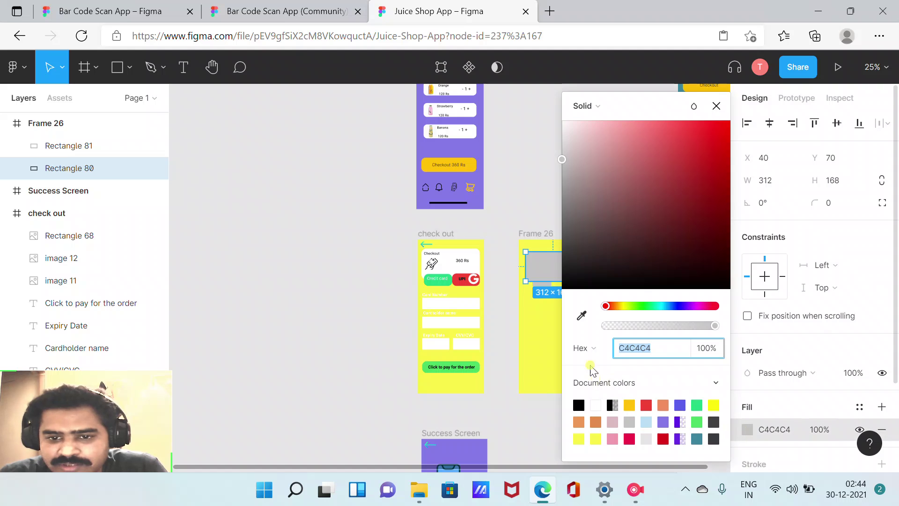
left_click(582, 315)
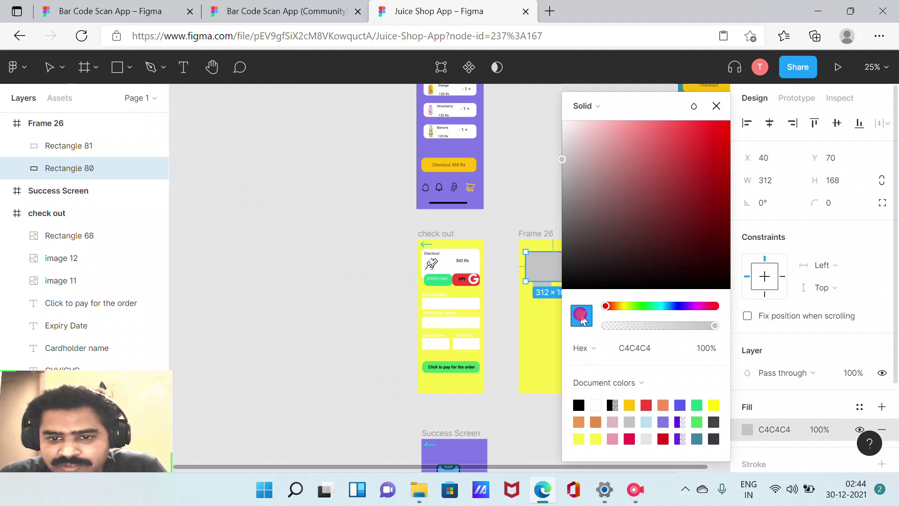
left_click(469, 256)
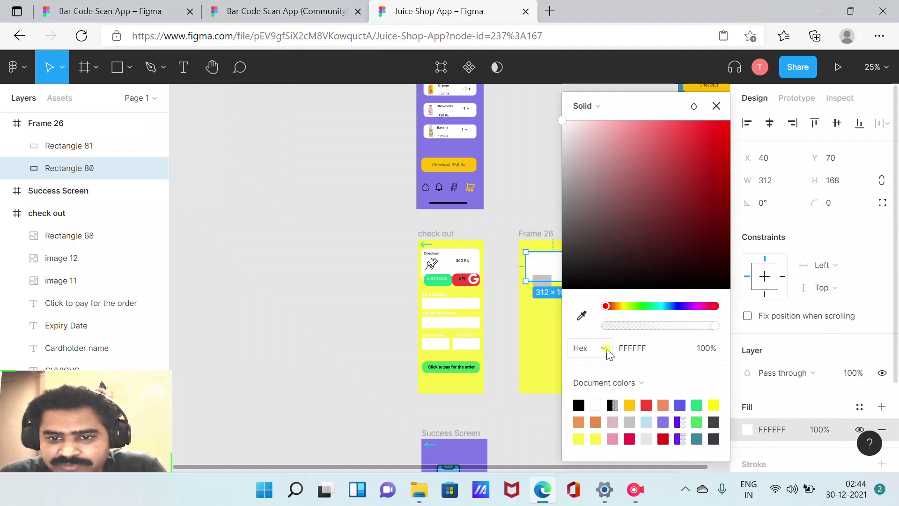
left_click(504, 332)
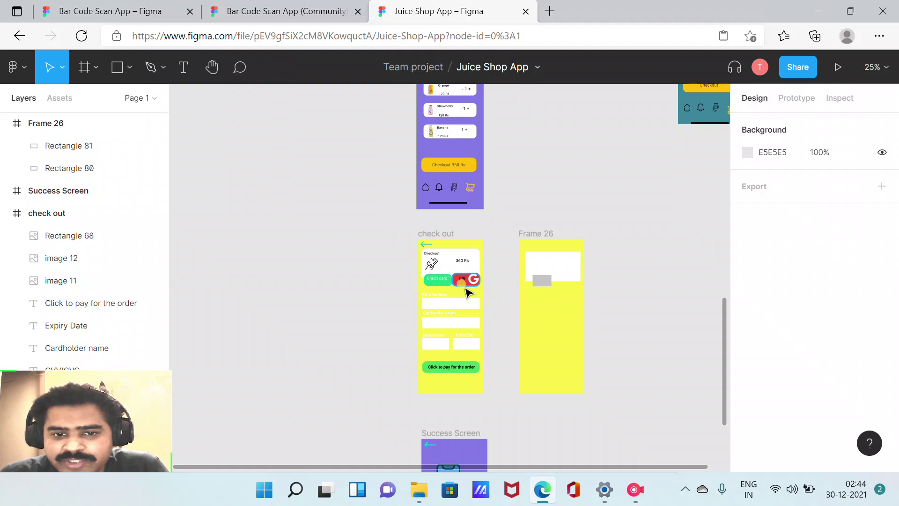
left_click(441, 281)
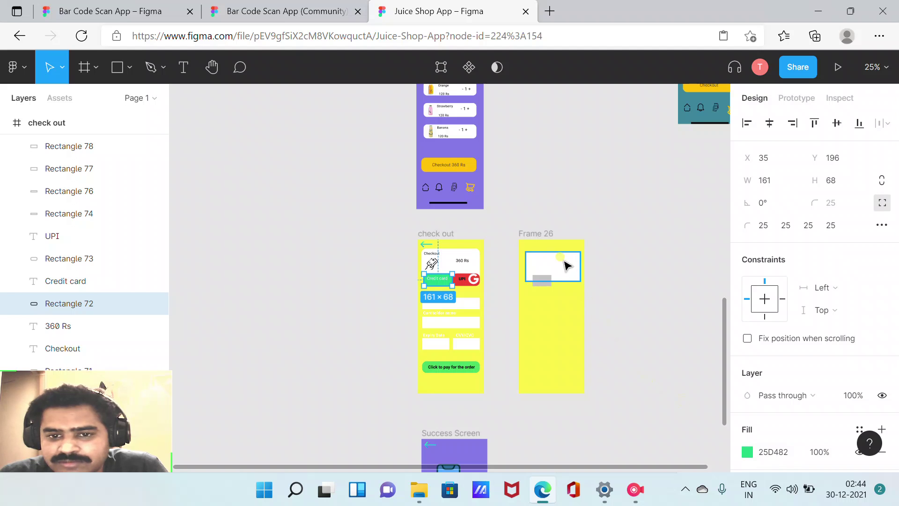
left_click(546, 282)
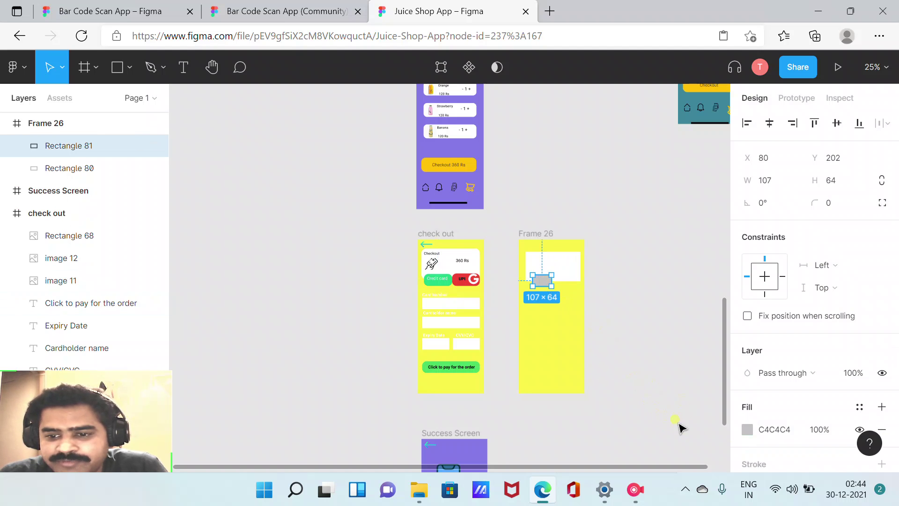
Eyedrop the Credit card button's green 25D482 into Rectangle 81's fill.
left_click(747, 429)
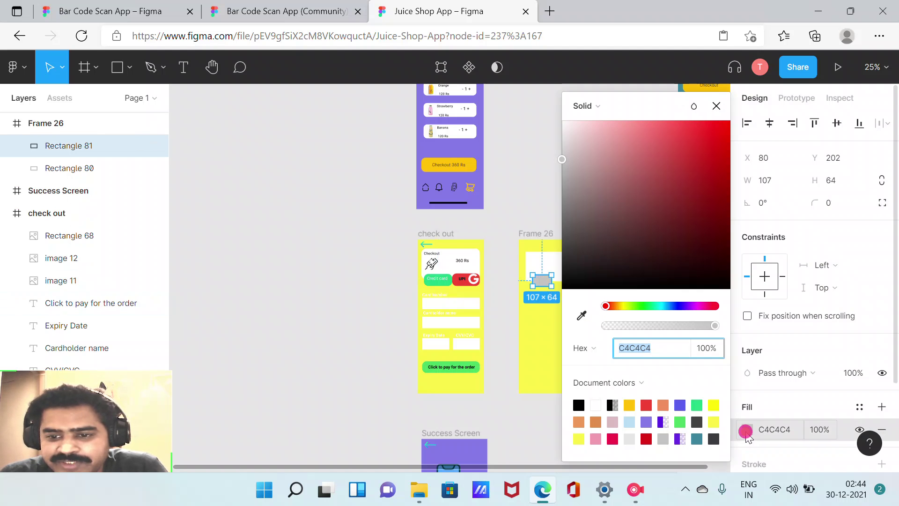
left_click(583, 325)
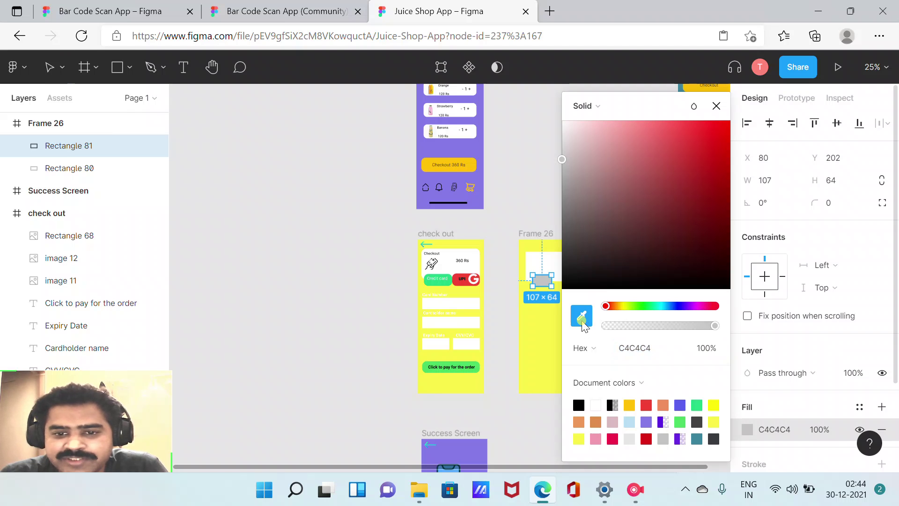
left_click(446, 283)
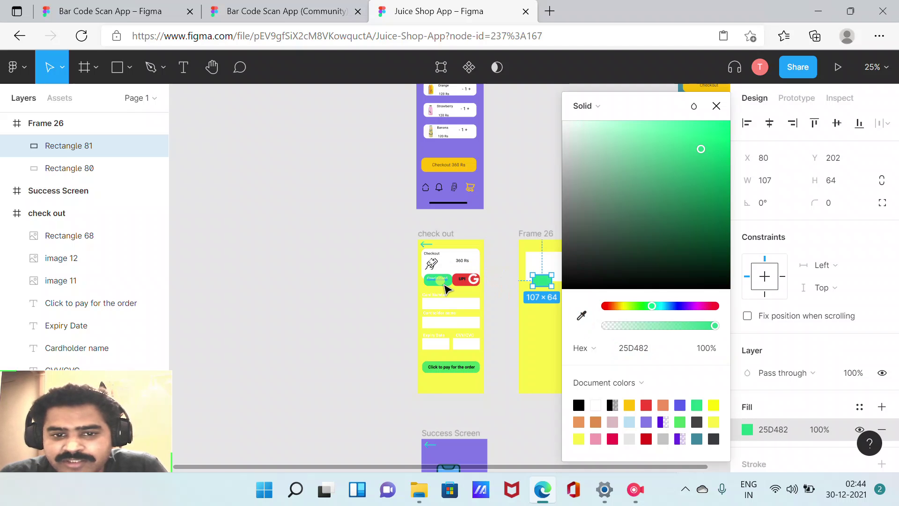
left_click(536, 331)
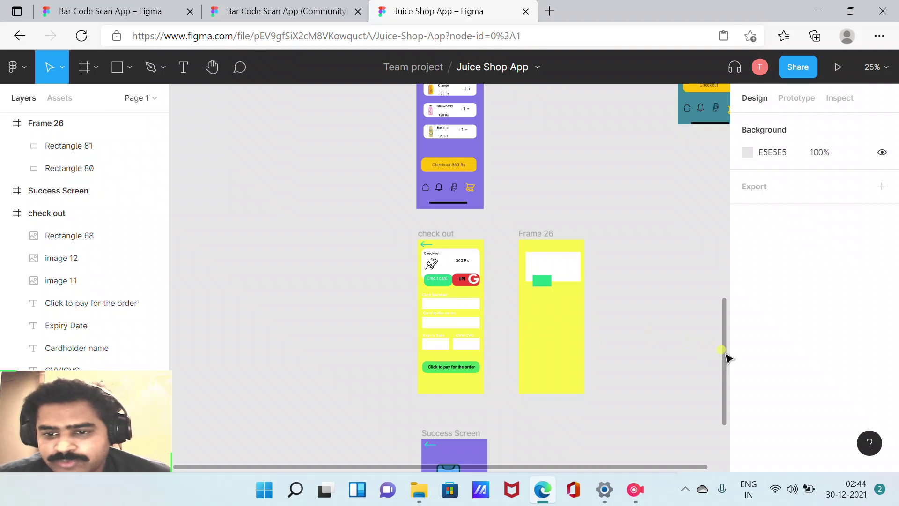
left_click_drag(726, 354, 723, 352)
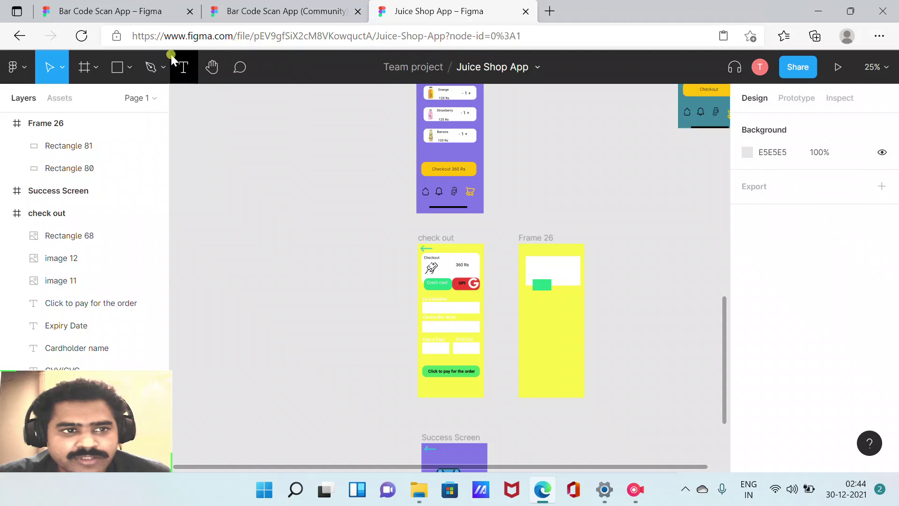
left_click(129, 69)
Draw a grey 104 × 56 Rectangle 82 beside the green rectangle.
left_click(125, 97)
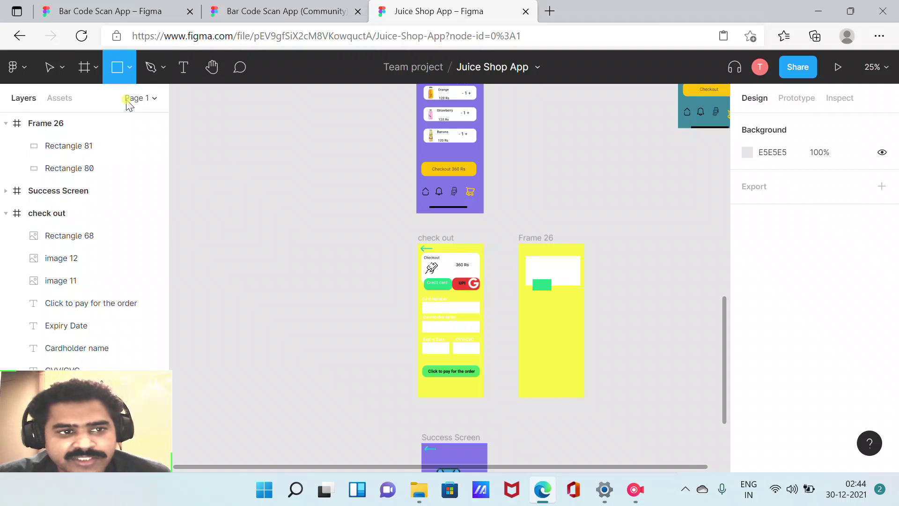
left_click_drag(557, 280, 569, 291)
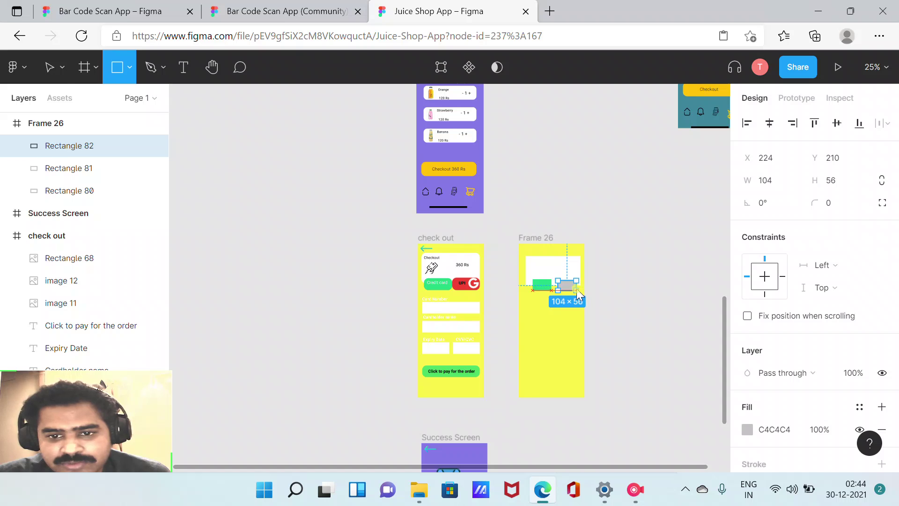
left_click_drag(577, 288, 577, 288)
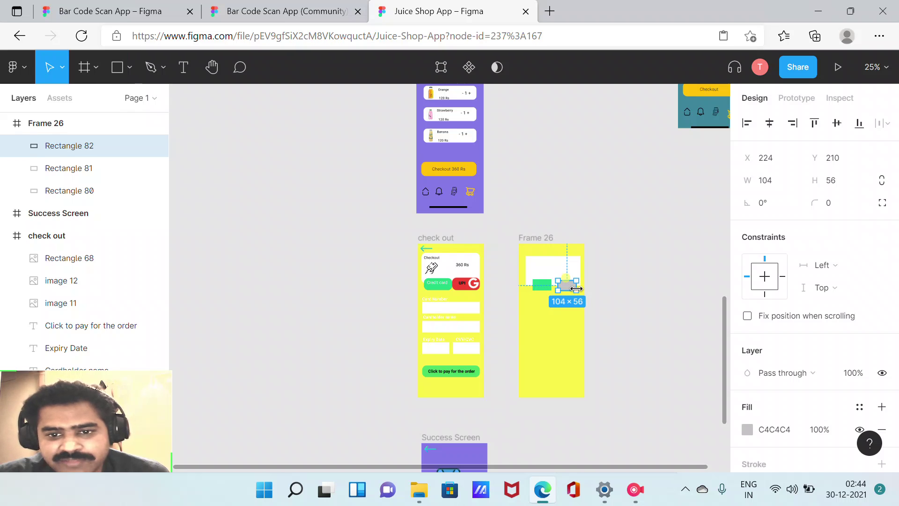
left_click(622, 302)
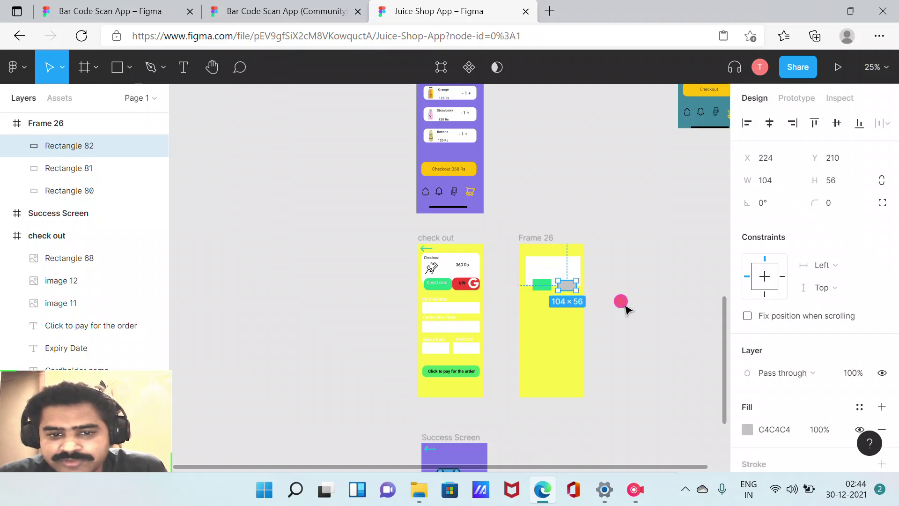
Compare sizes of the check out screen's input fields and pay button text.
left_click(445, 308)
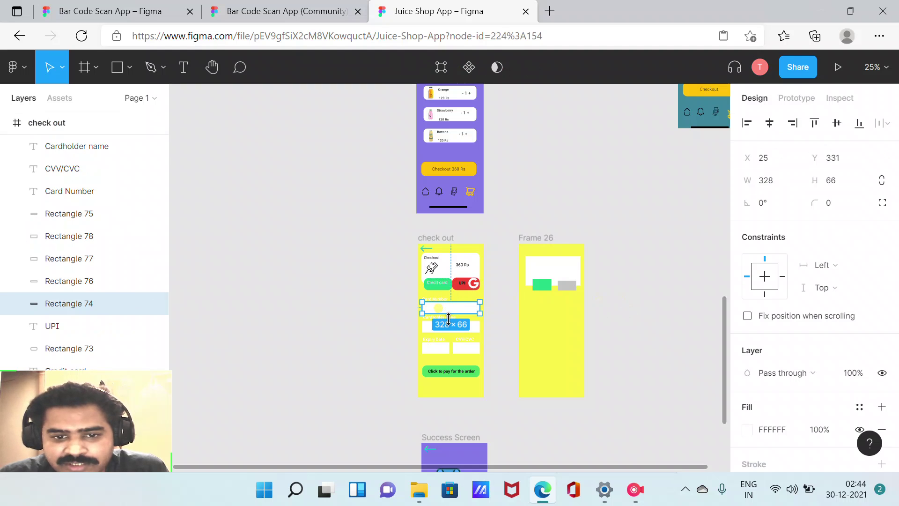
left_click(471, 326)
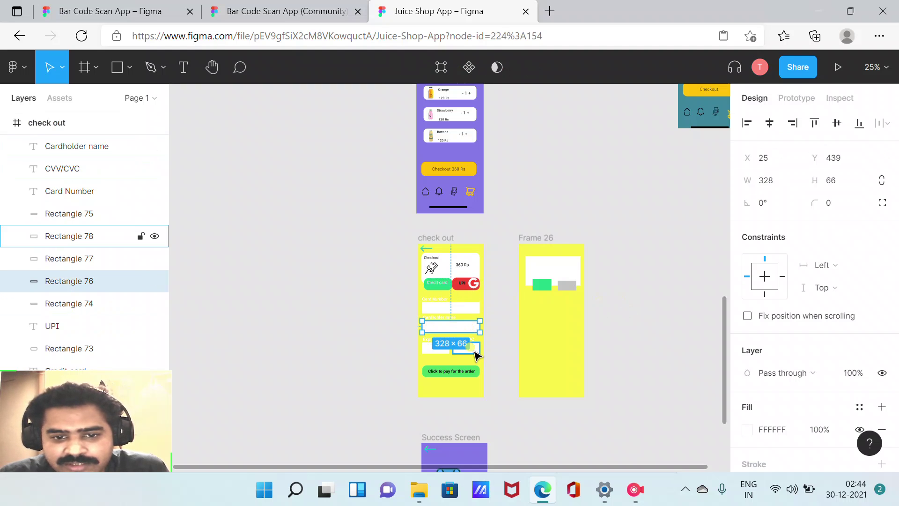
left_click(476, 352)
left_click(437, 350)
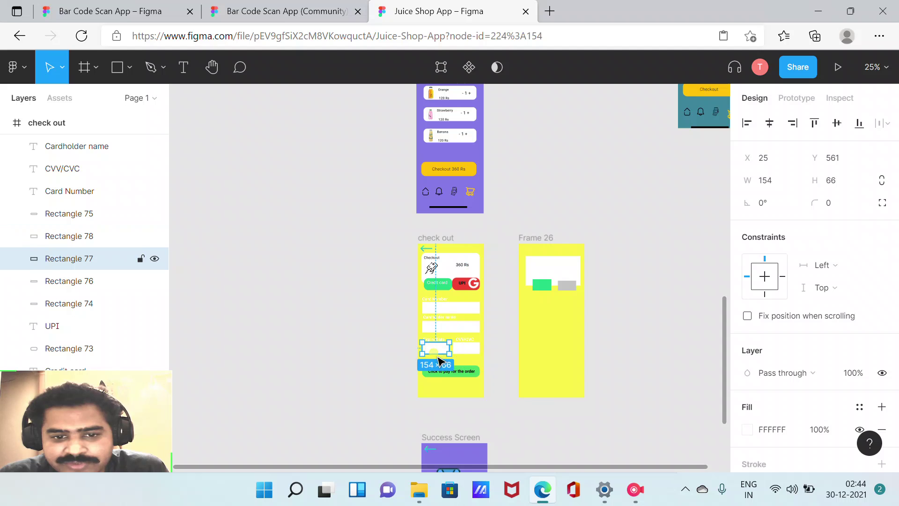
left_click(463, 372)
left_click(323, 281)
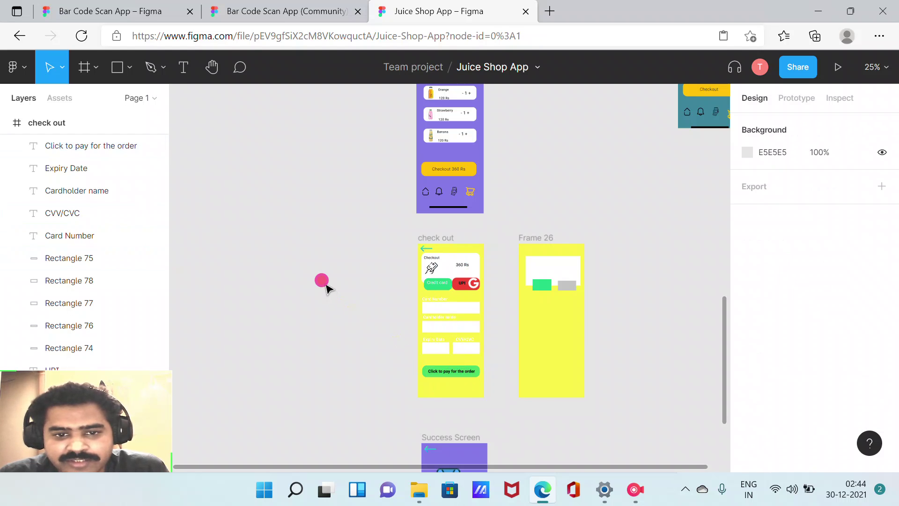
left_click(126, 69)
left_click(128, 105)
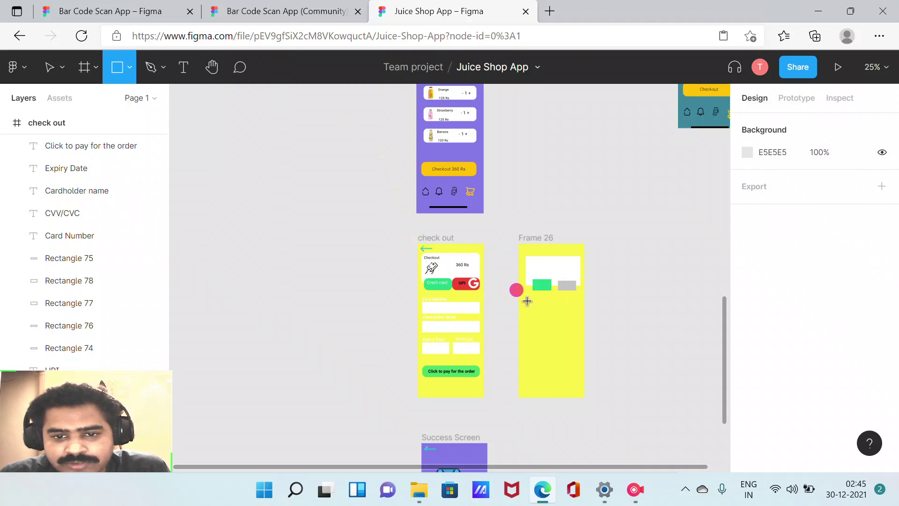
Draw grey field bars of 280 × 64 and 260 × 72, plus a 127 × 52 box below.
left_click_drag(527, 301, 579, 320)
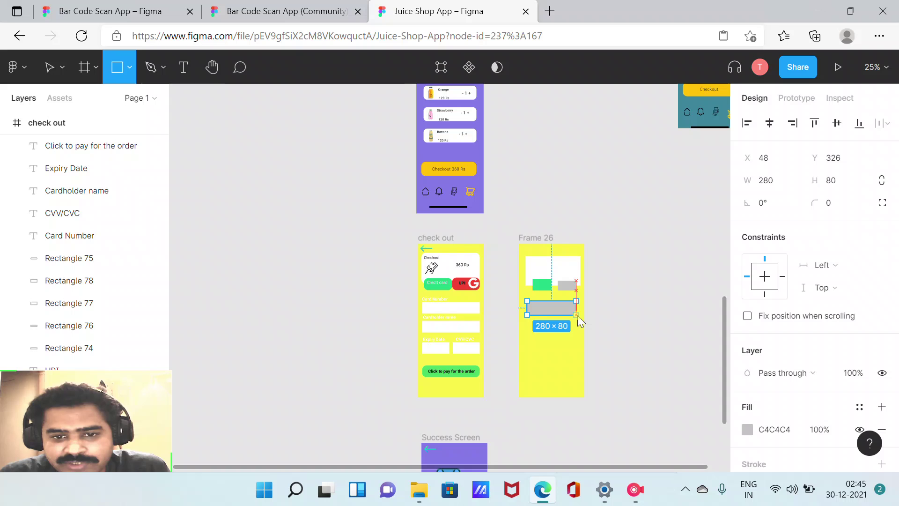
left_click_drag(577, 317, 579, 319)
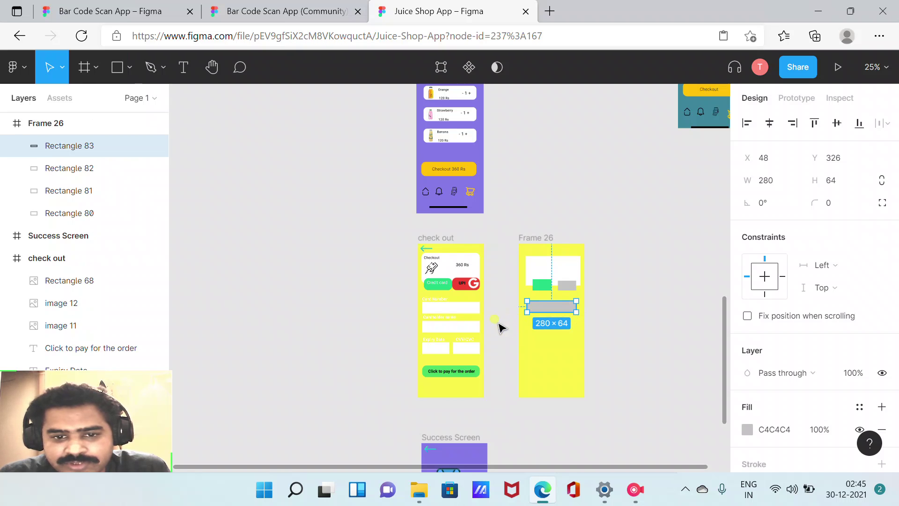
left_click(534, 335)
left_click_drag(541, 333, 578, 345)
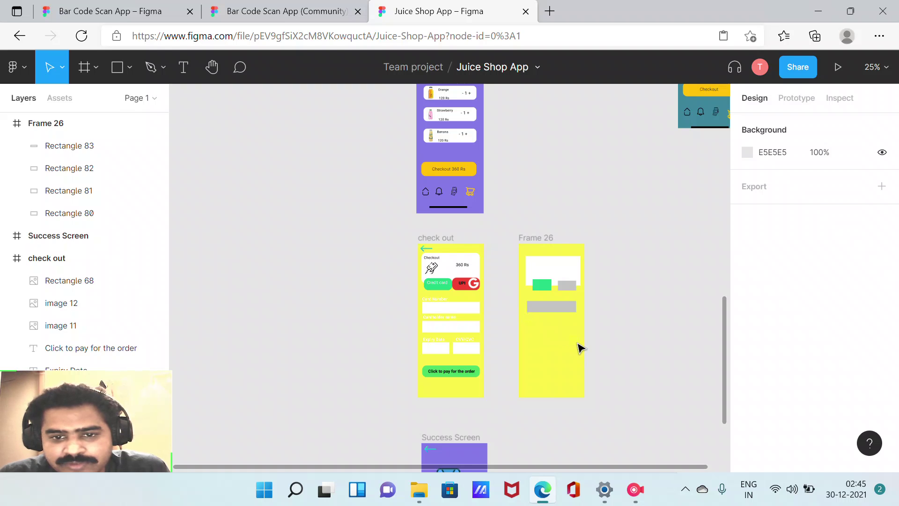
left_click(134, 69)
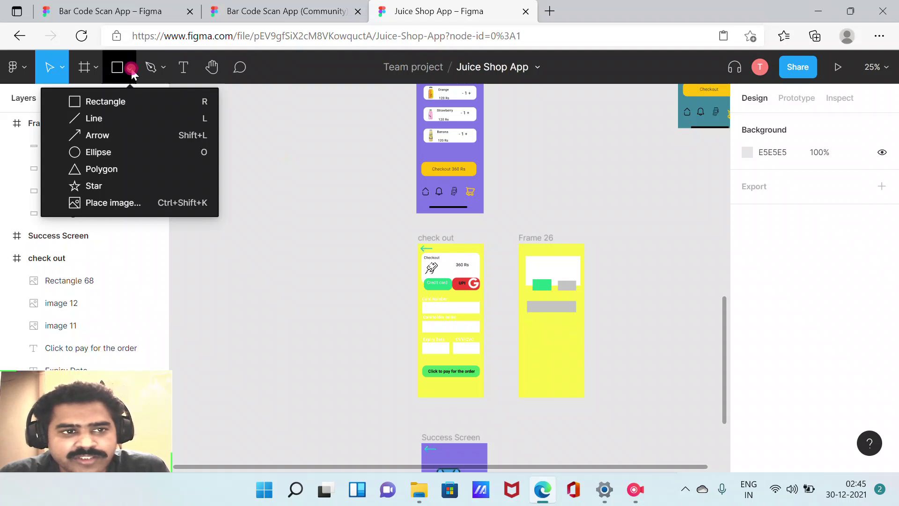
left_click(137, 98)
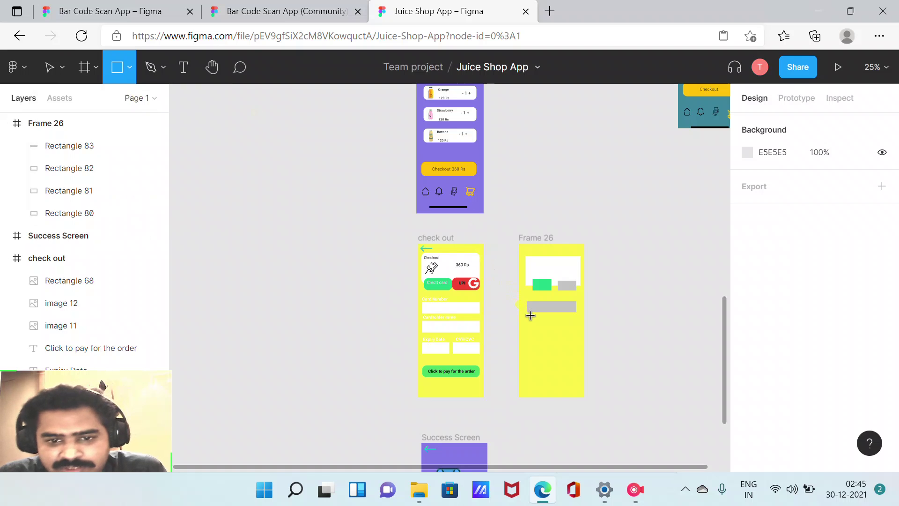
mouse_move(530, 321)
left_mouse_down()
mouse_move(576, 334)
mouse_move(548, 327)
left_mouse_up()
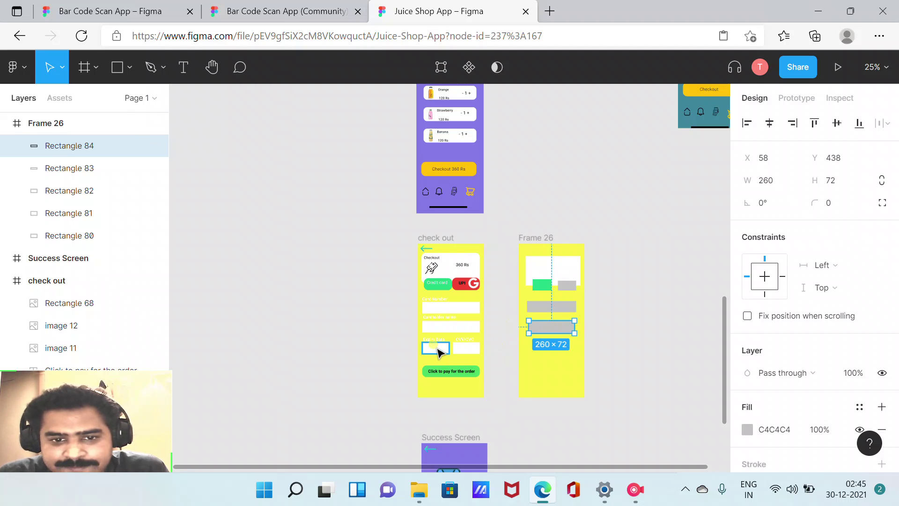
left_click(129, 69)
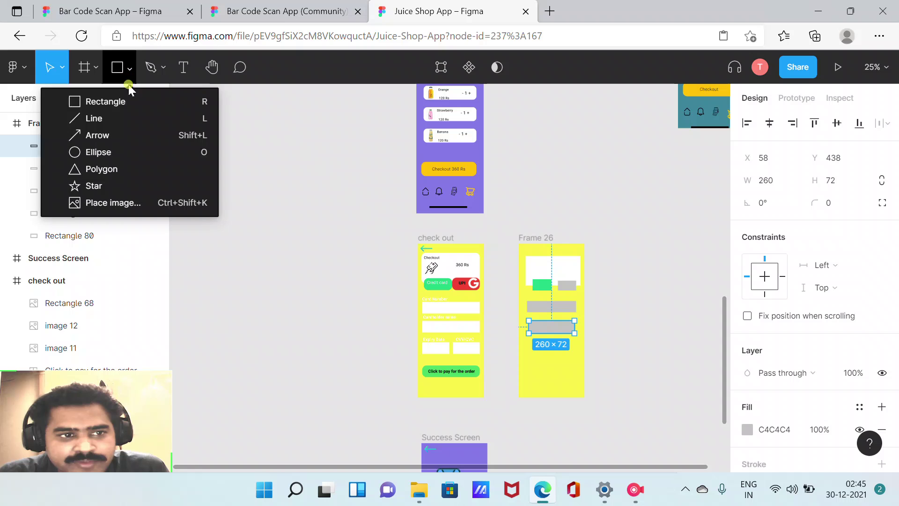
left_click(125, 99)
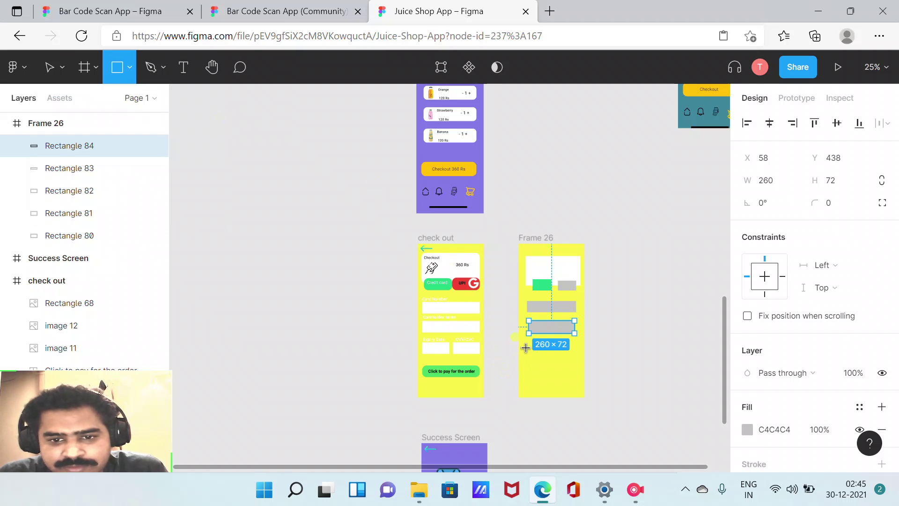
left_click_drag(529, 346, 551, 359)
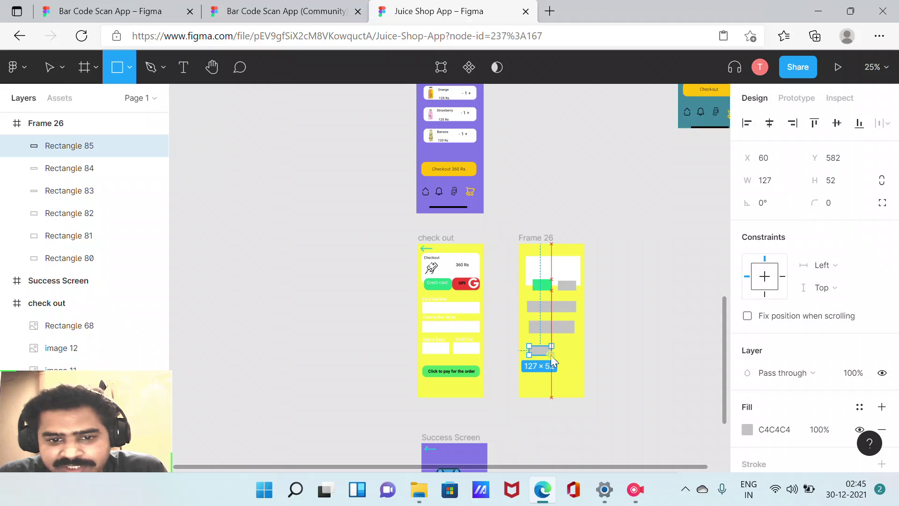
left_click_drag(551, 355, 551, 355)
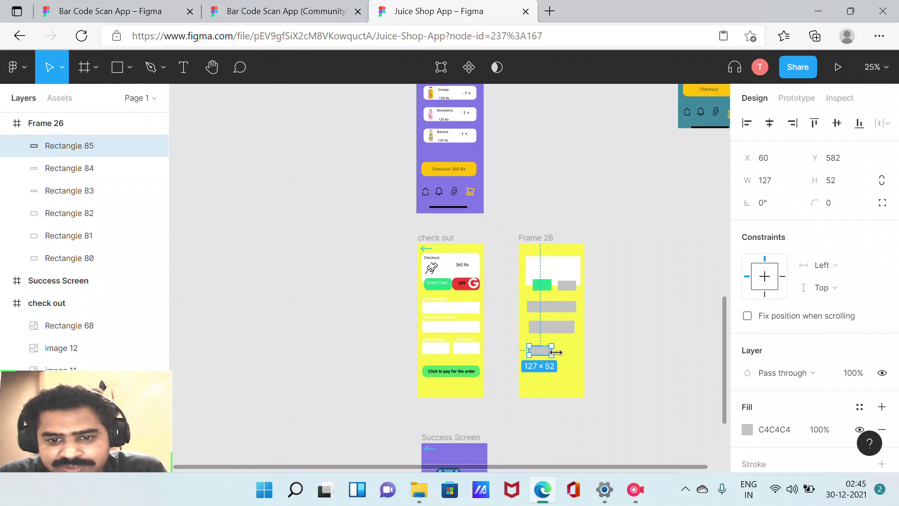
Draw a second small grey box to the right of Rectangle 85.
left_click(250, 206)
left_click(129, 70)
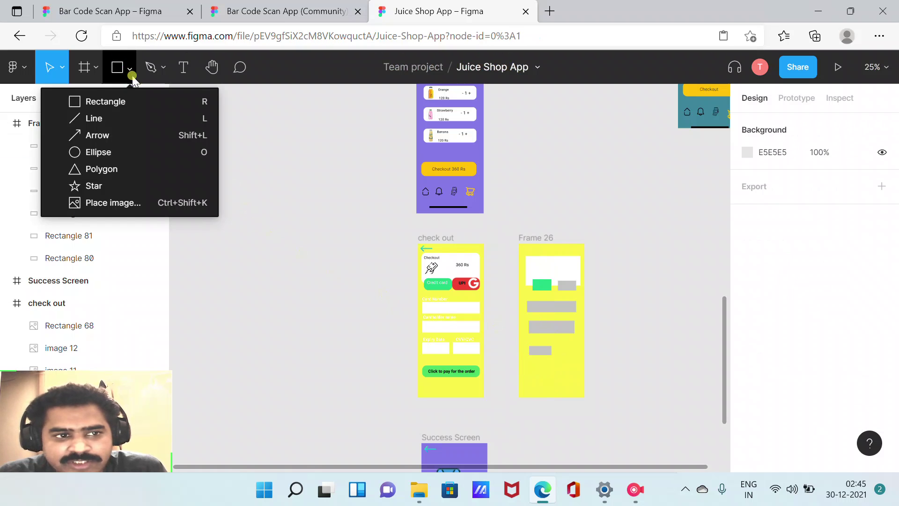
left_click(136, 100)
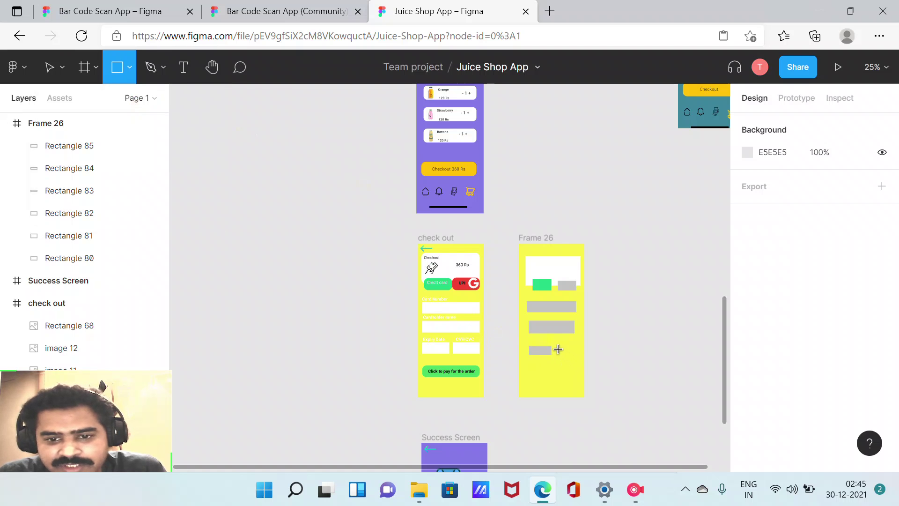
left_click_drag(557, 346, 578, 358)
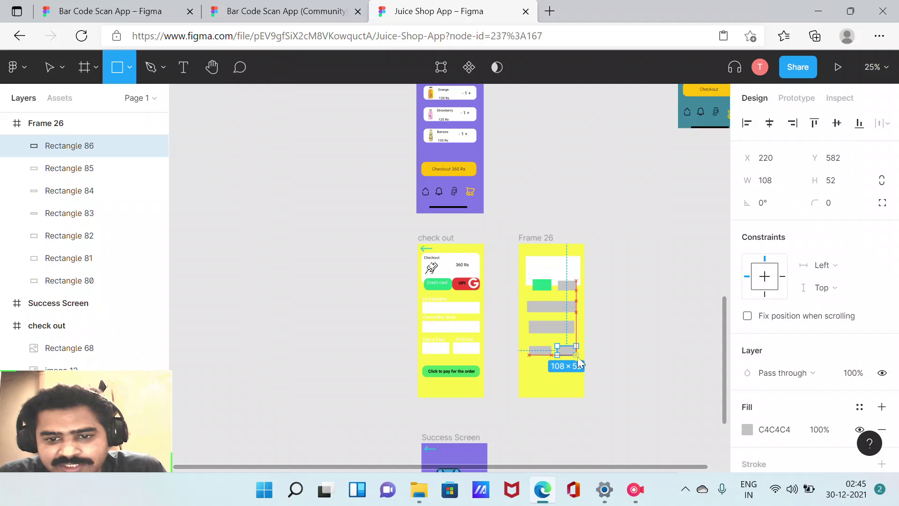
left_click(622, 345)
Widen the second bar to 270 and resize Rectangle 86 to 108 × 52.
left_click(567, 329)
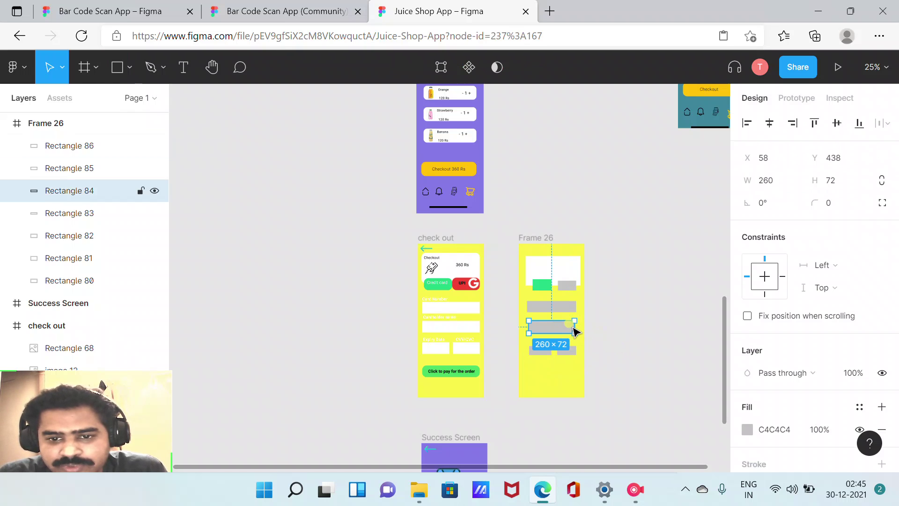
left_click_drag(575, 327, 577, 327)
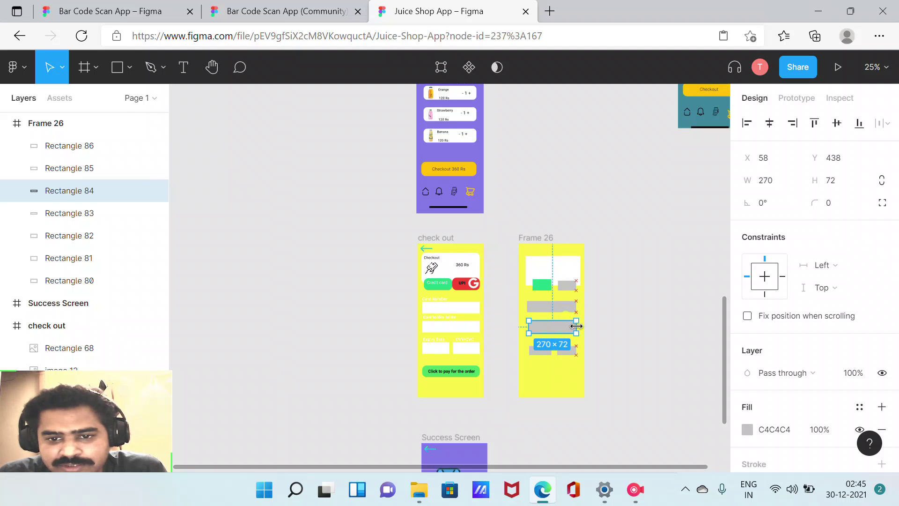
left_click(543, 308)
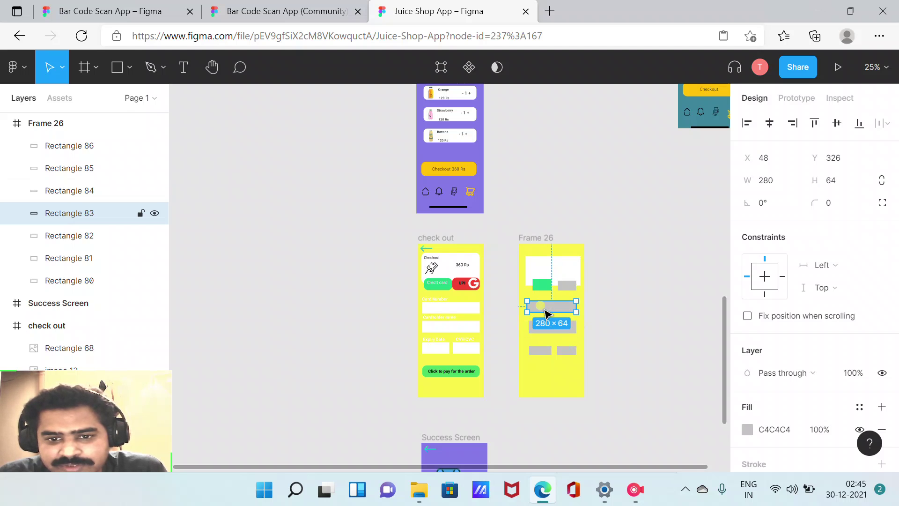
left_click(534, 331)
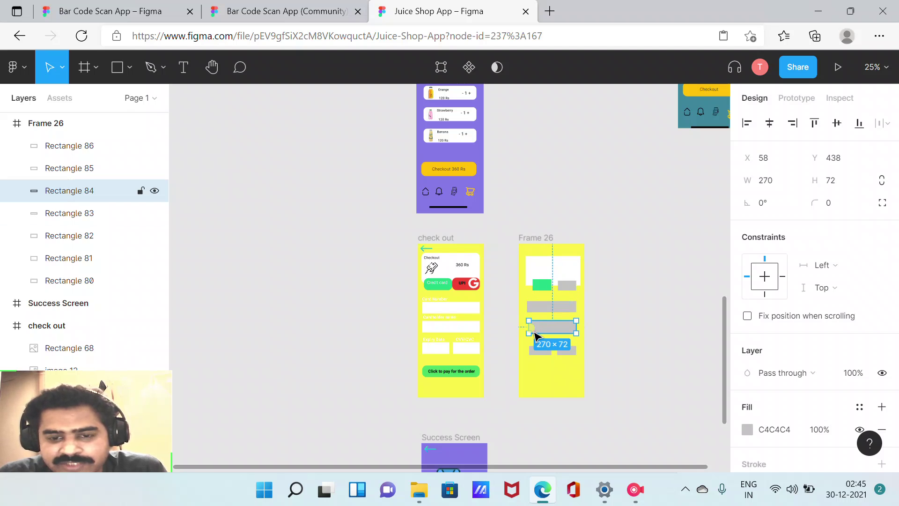
left_click(536, 352)
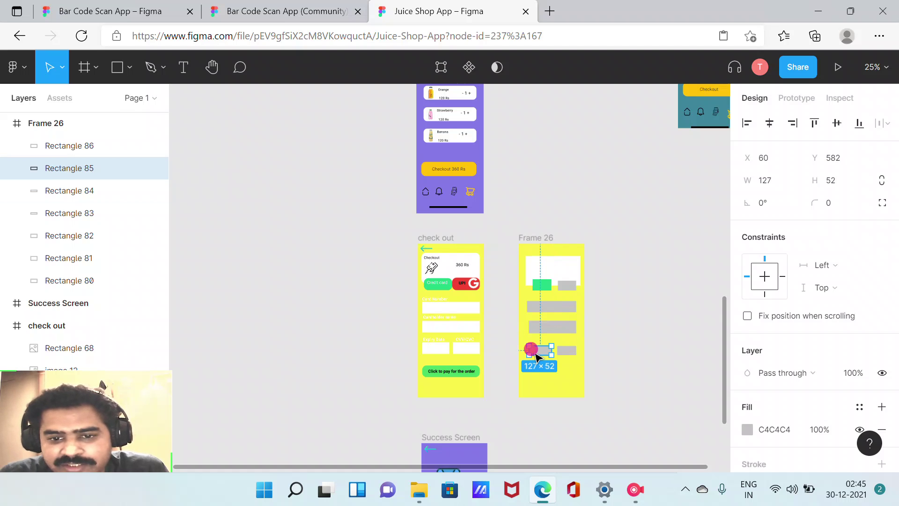
left_click(568, 350)
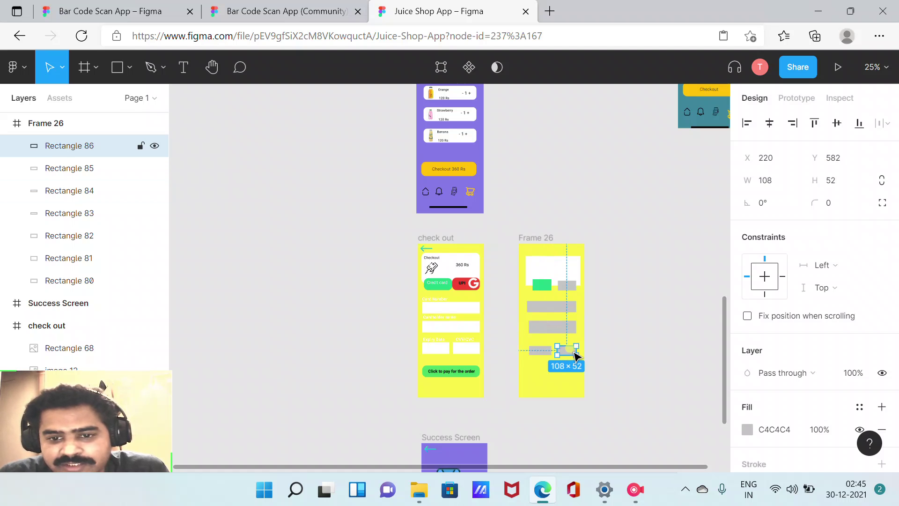
left_click(576, 349)
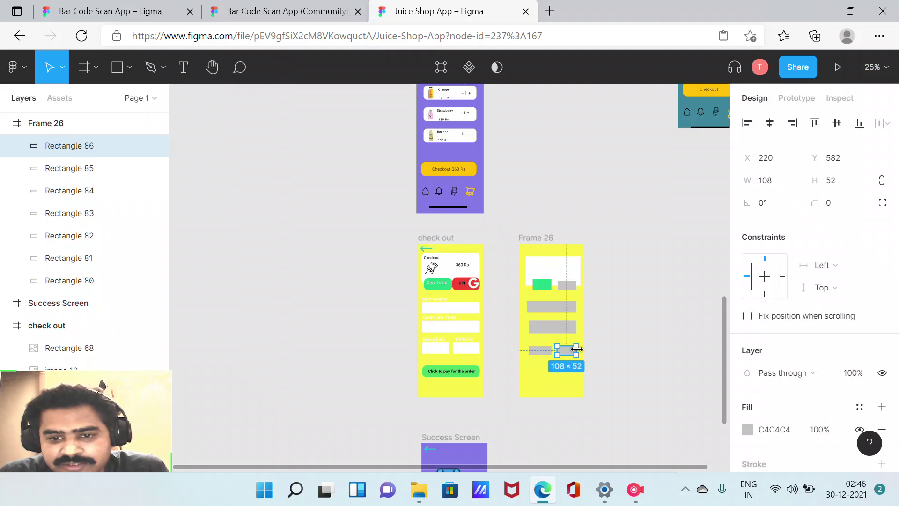
left_click_drag(579, 349, 577, 349)
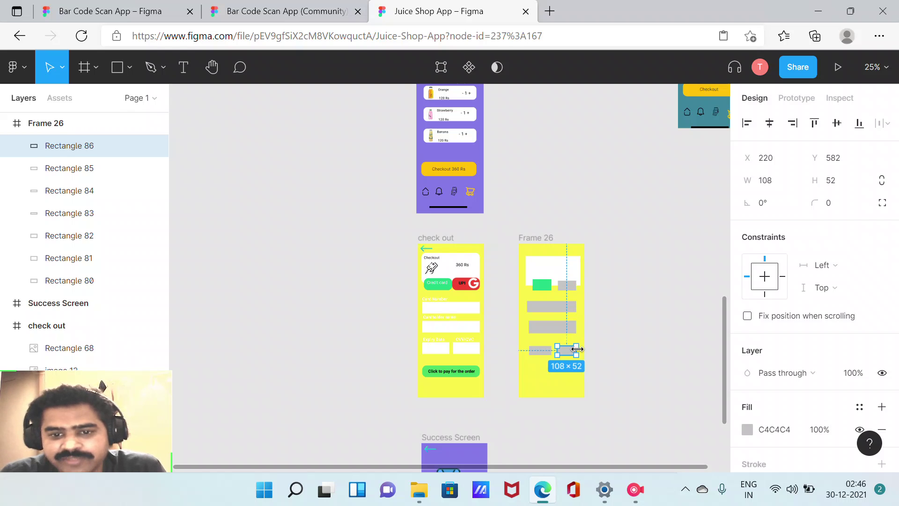
left_click(608, 359)
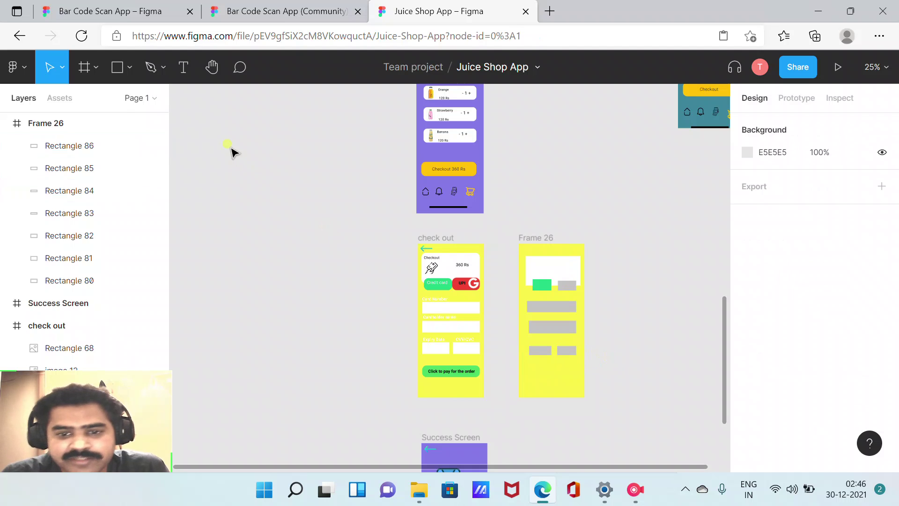
Draw a grey 244 × 64 Rectangle 87 near the bottom of Frame 26.
left_click(130, 68)
left_click(137, 102)
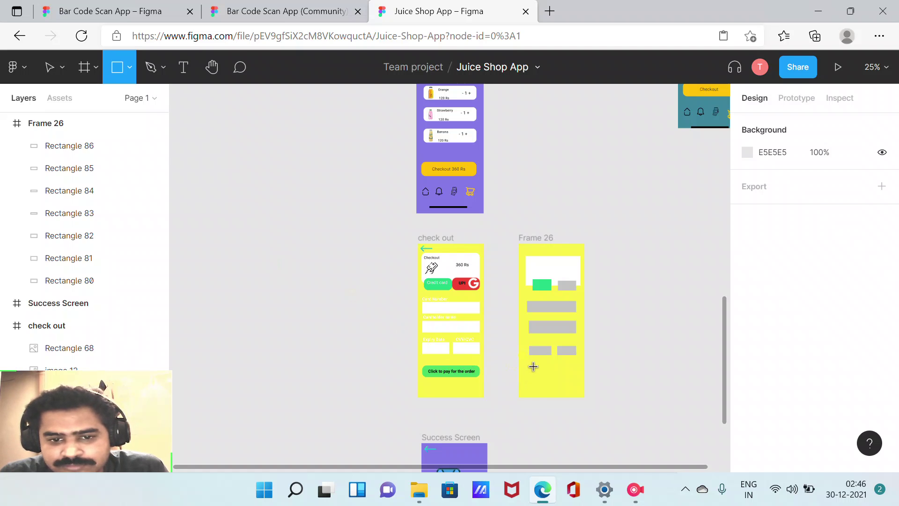
left_click_drag(533, 367, 577, 378)
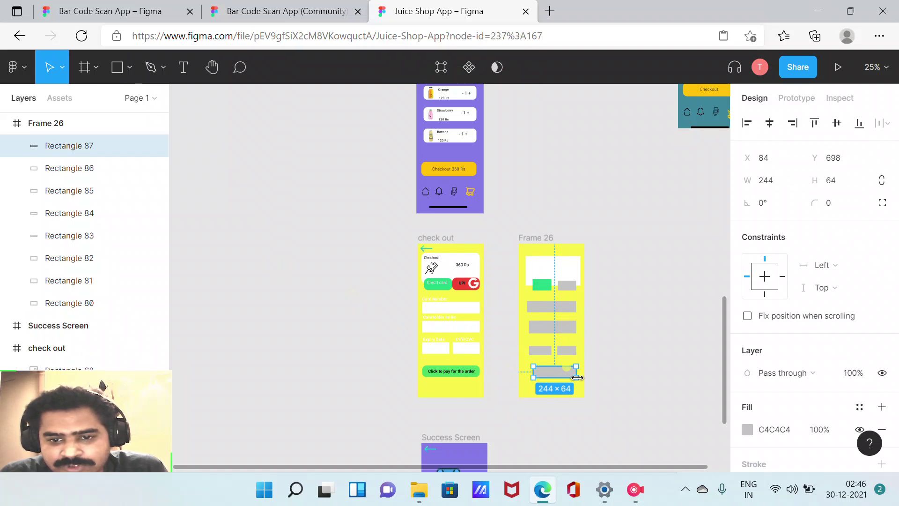
left_click(609, 360)
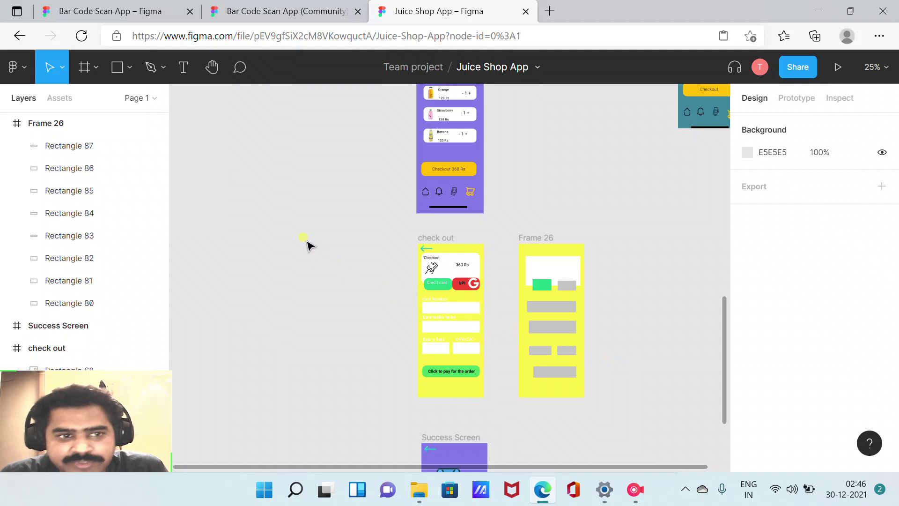
left_click(568, 285)
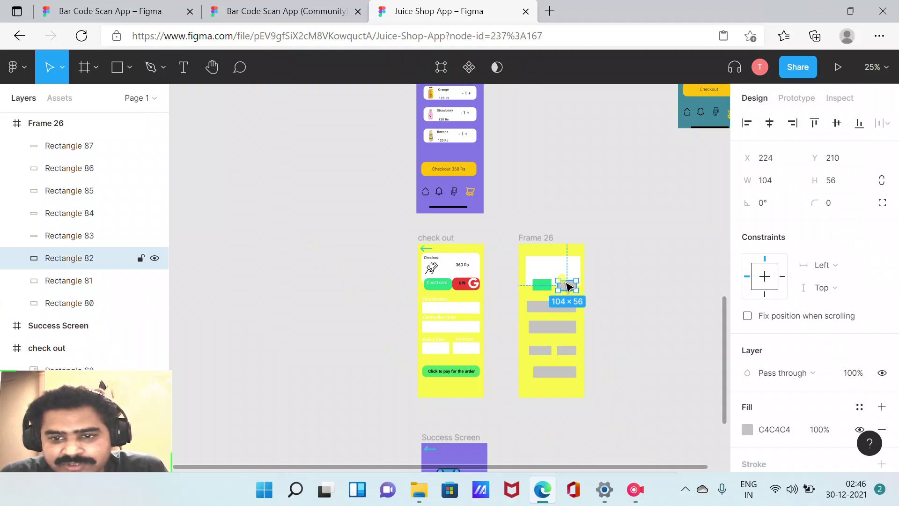
Fill the box with the red colour sampled from the UPI button.
left_click(748, 429)
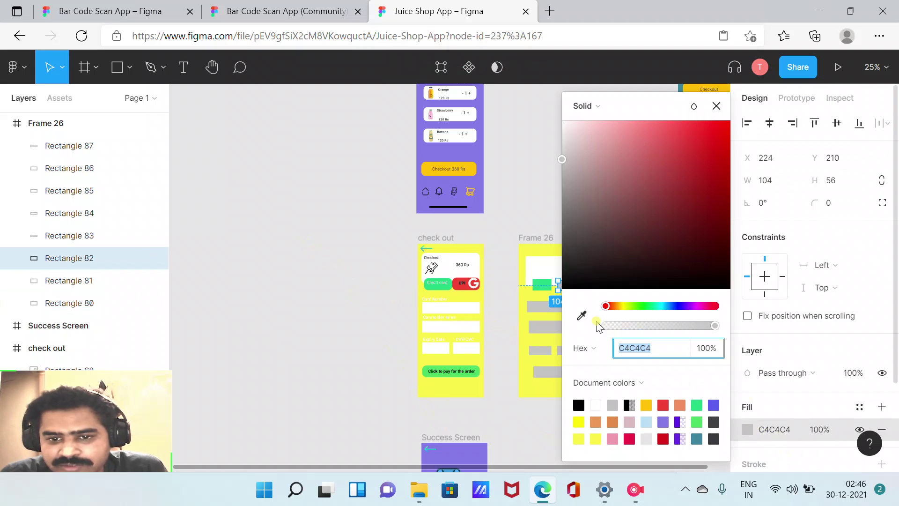
left_click(582, 316)
left_click(461, 285)
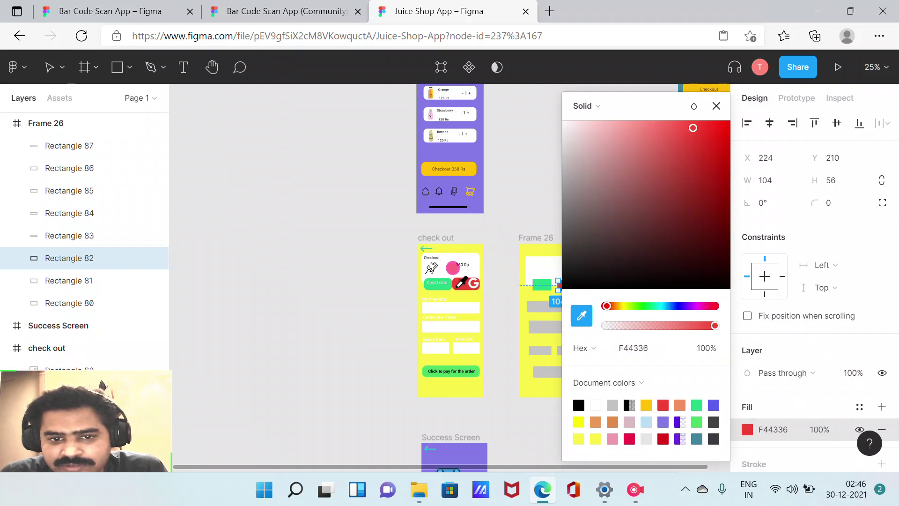
left_click(507, 313)
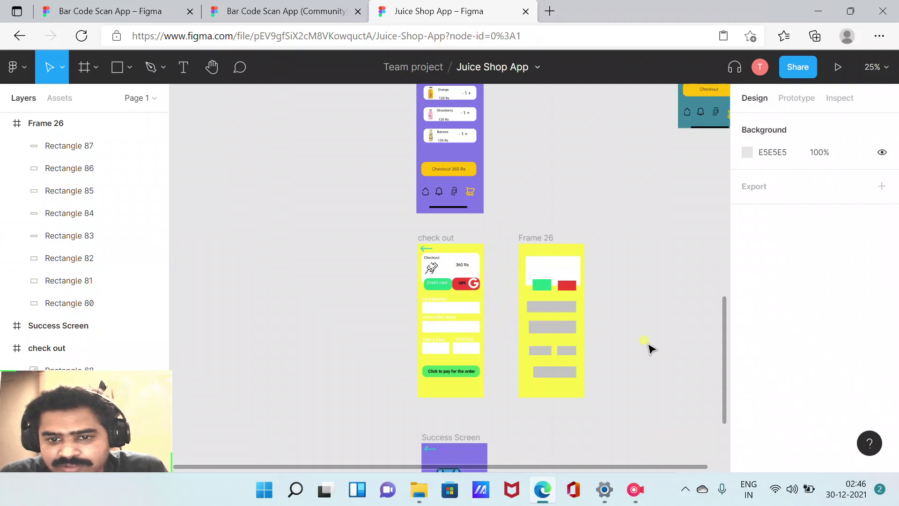
Make both wide grey fields white, sampled from the check out inputs.
left_click(552, 307)
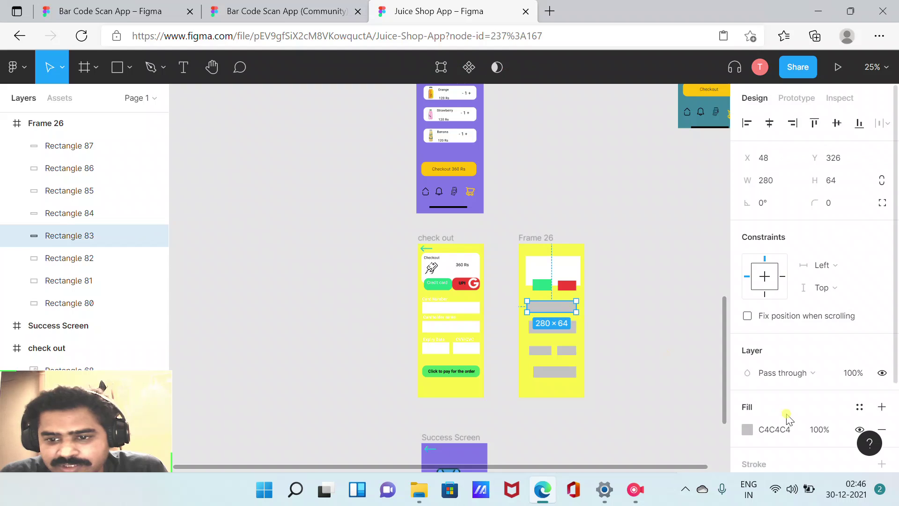
left_click(747, 430)
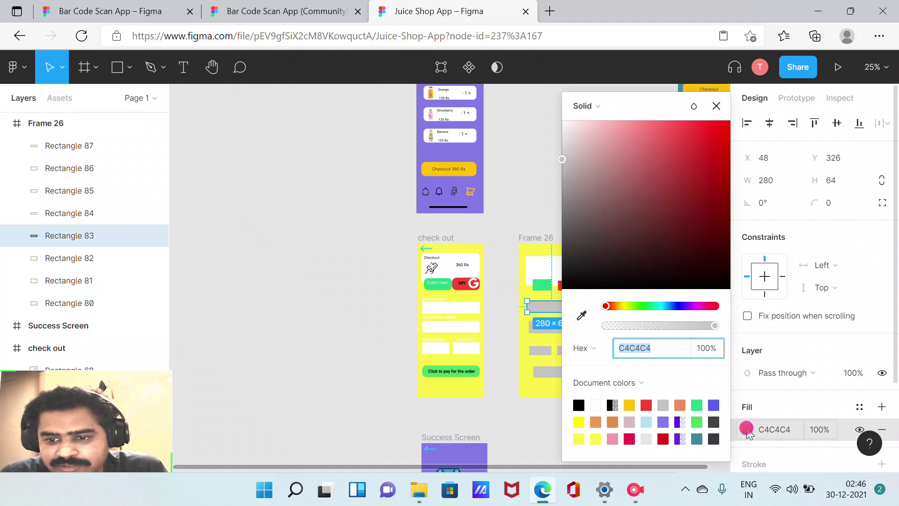
left_click(582, 315)
left_click(469, 308)
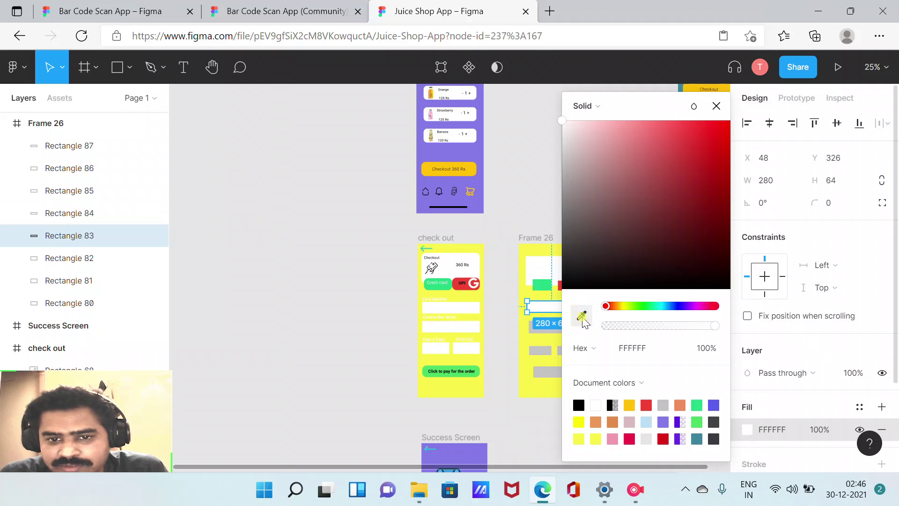
left_click(524, 187)
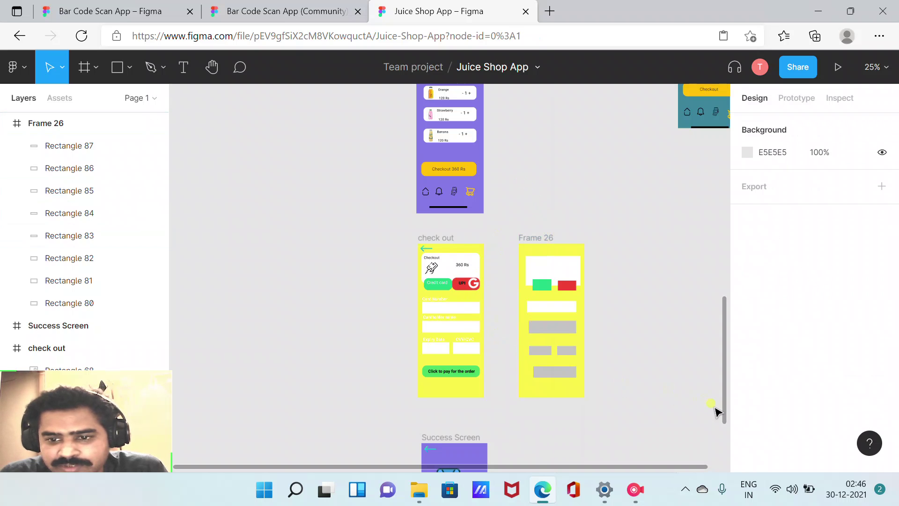
left_click(560, 327)
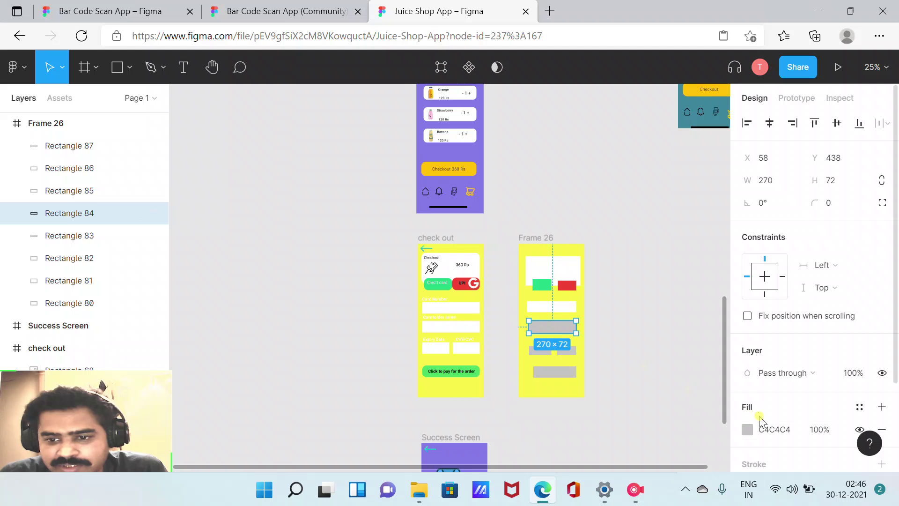
left_click(747, 430)
left_click(581, 316)
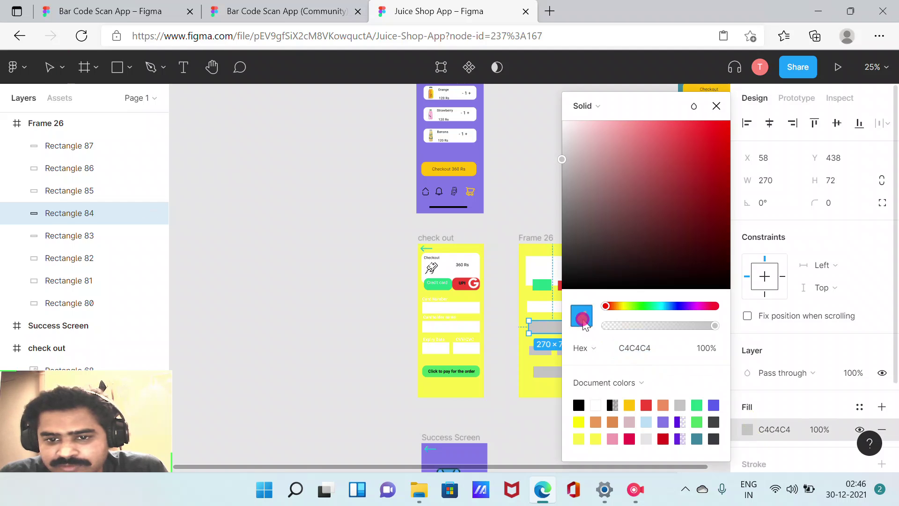
left_click(544, 325)
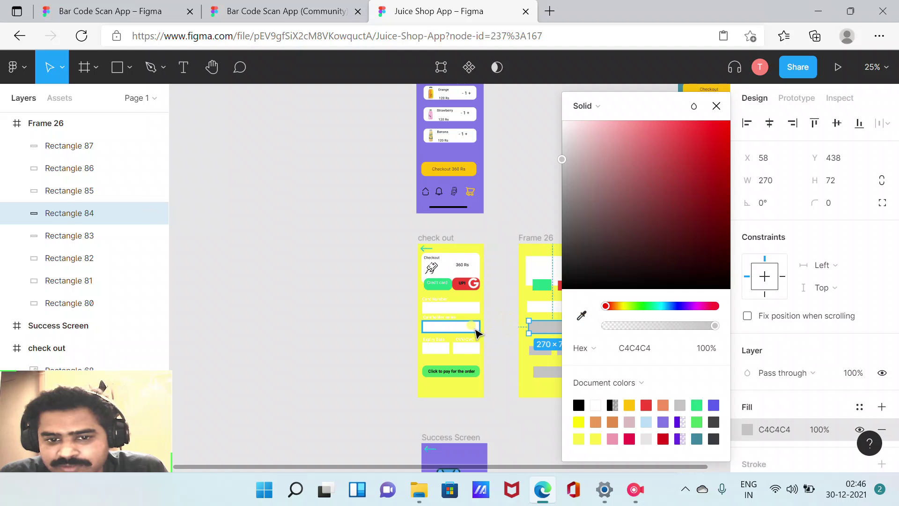
left_click(581, 315)
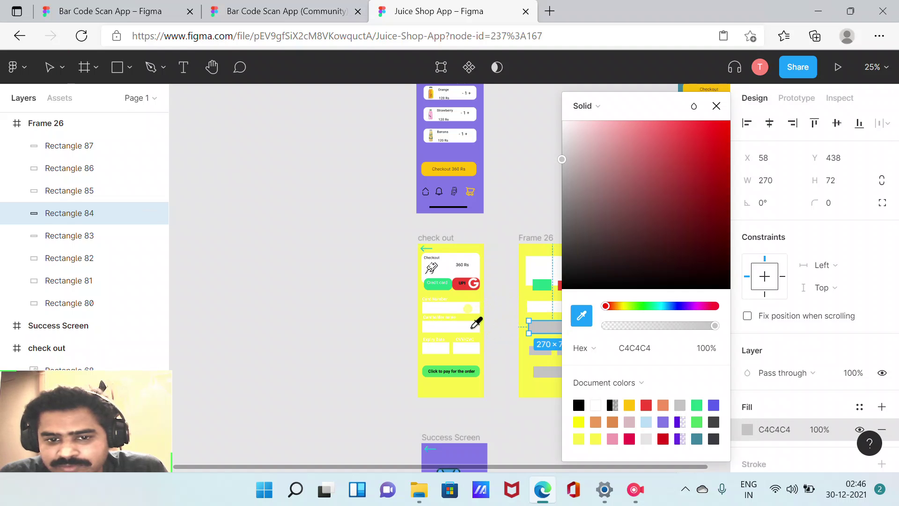
left_click(474, 327)
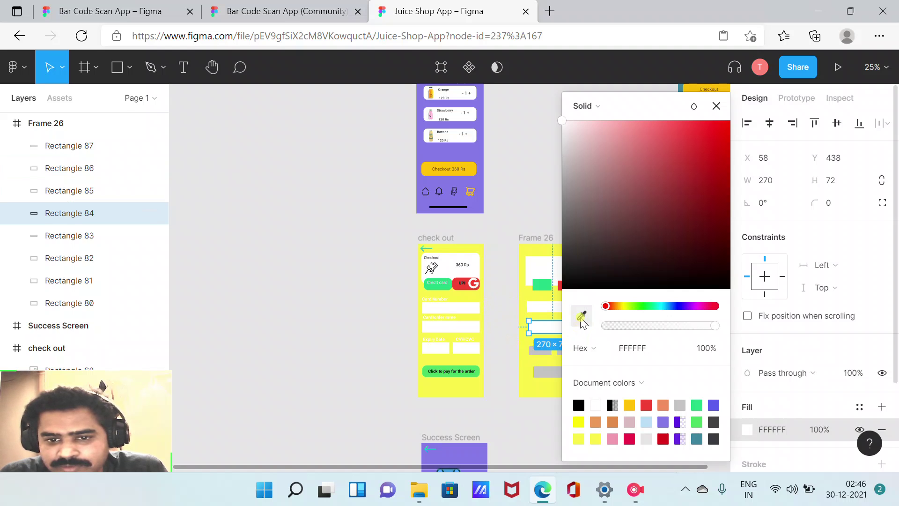
left_click(716, 105)
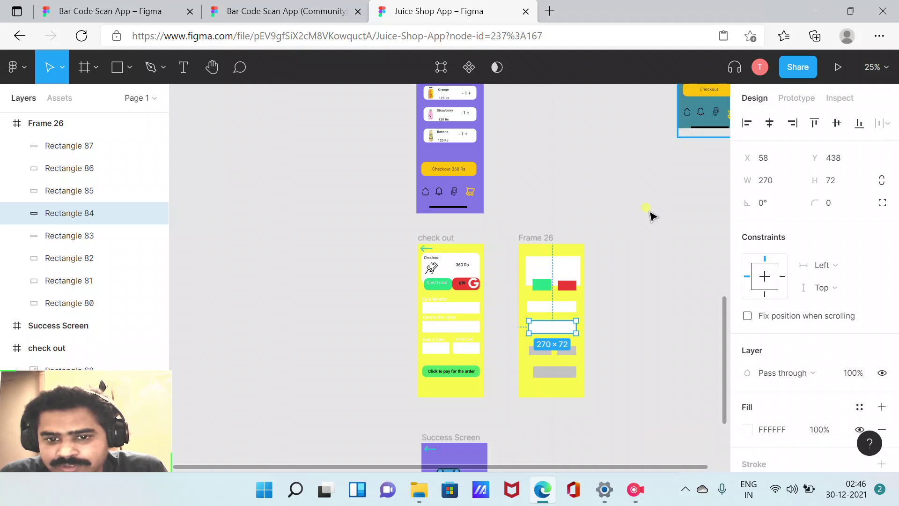
Make the two small lower-row fields white as well.
left_click(541, 350)
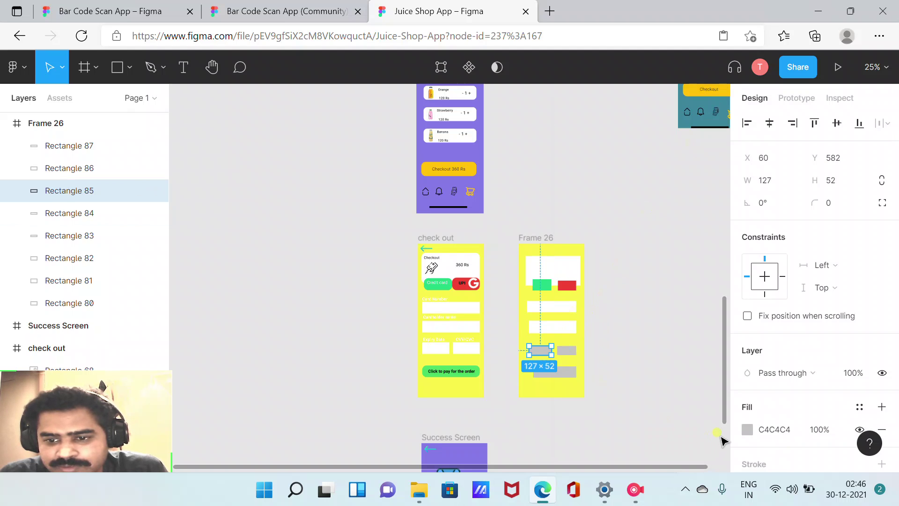
left_click(747, 429)
left_click(581, 316)
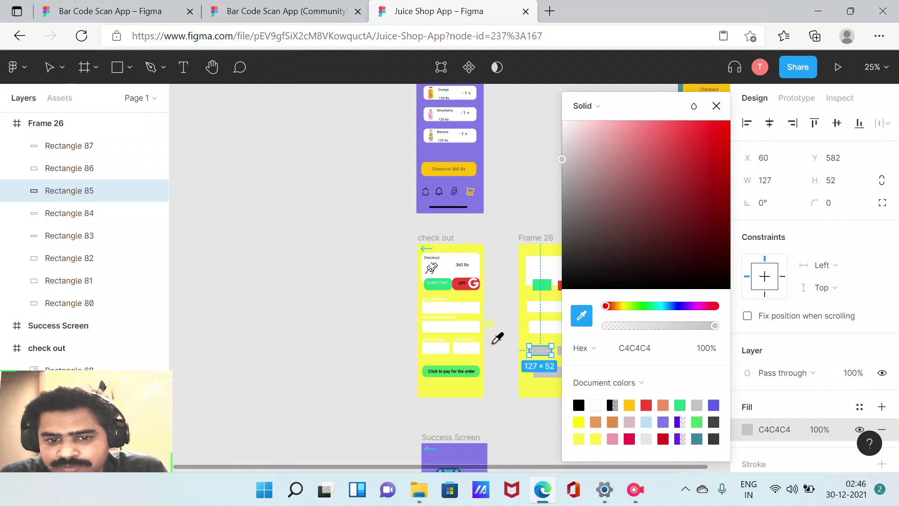
left_click(432, 351)
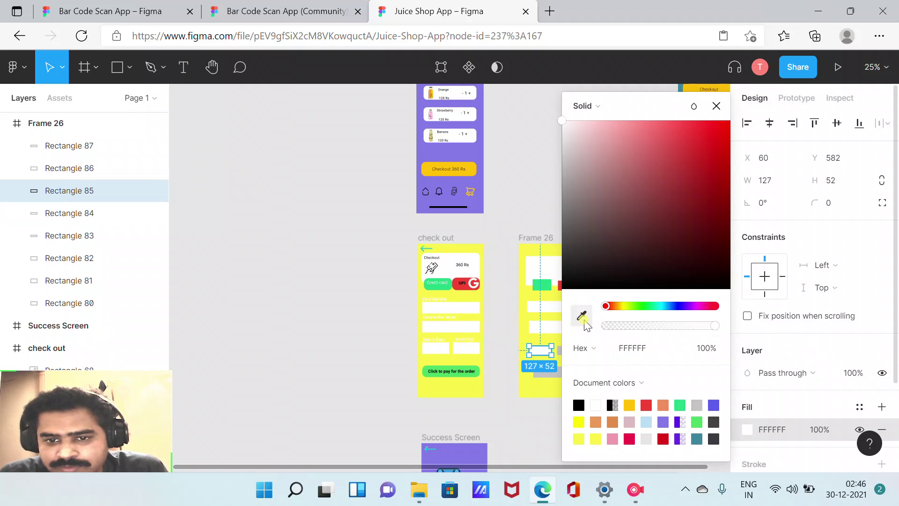
left_click(518, 190)
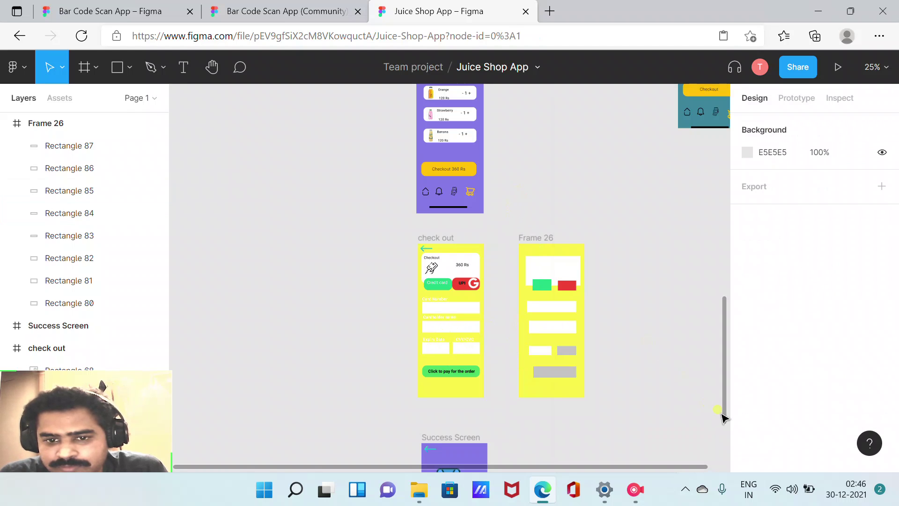
left_click(567, 351)
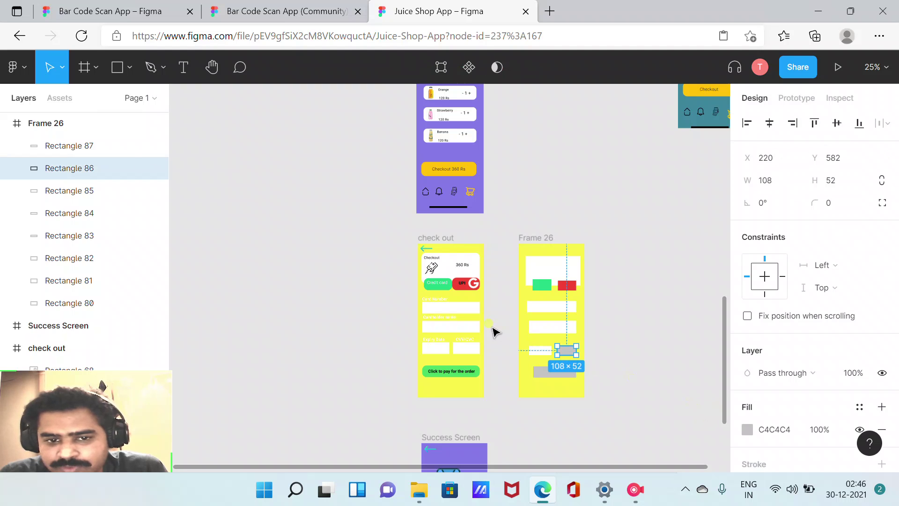
left_click(747, 430)
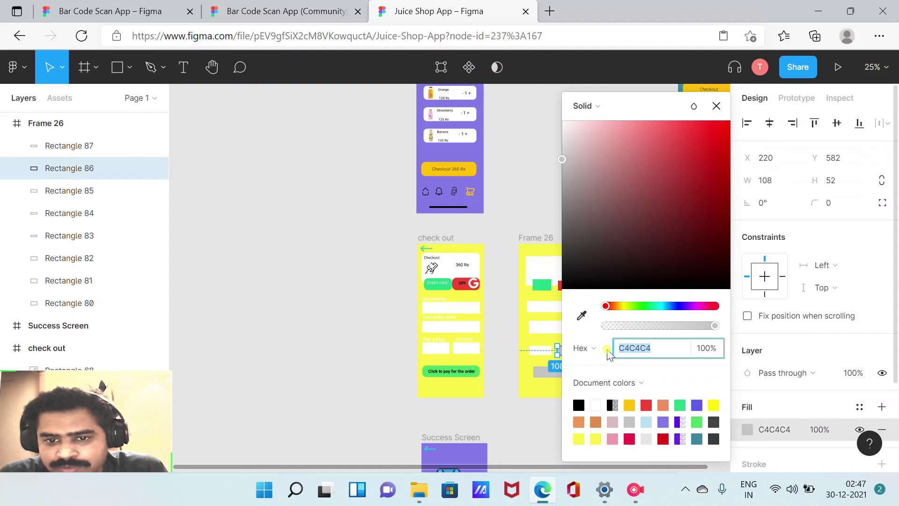
left_click(582, 316)
left_click(465, 345)
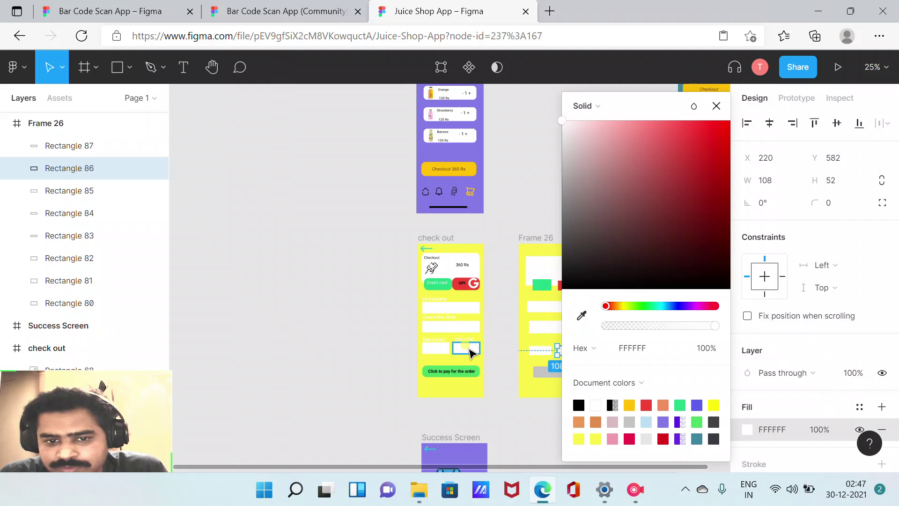
left_click(505, 197)
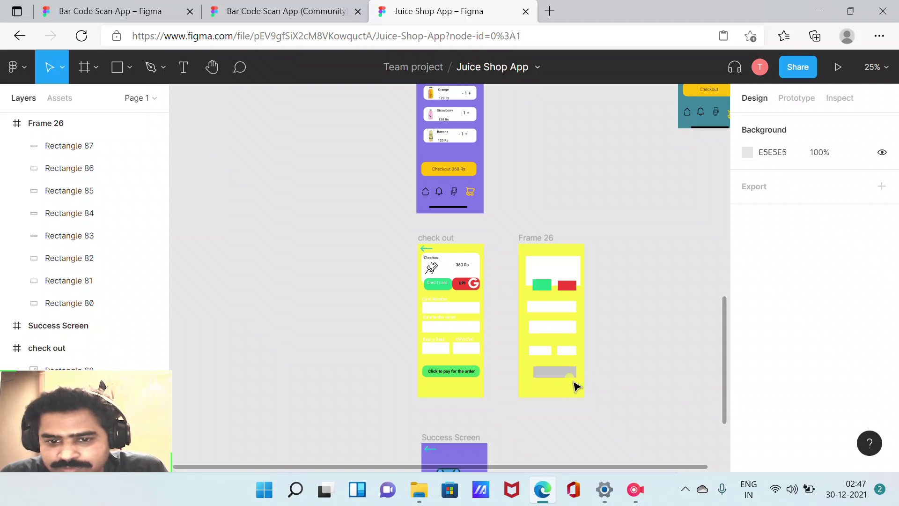
Color the bottom bar green 4CD964 from the pay button and move it to X 66, Y 706.
left_click(552, 374)
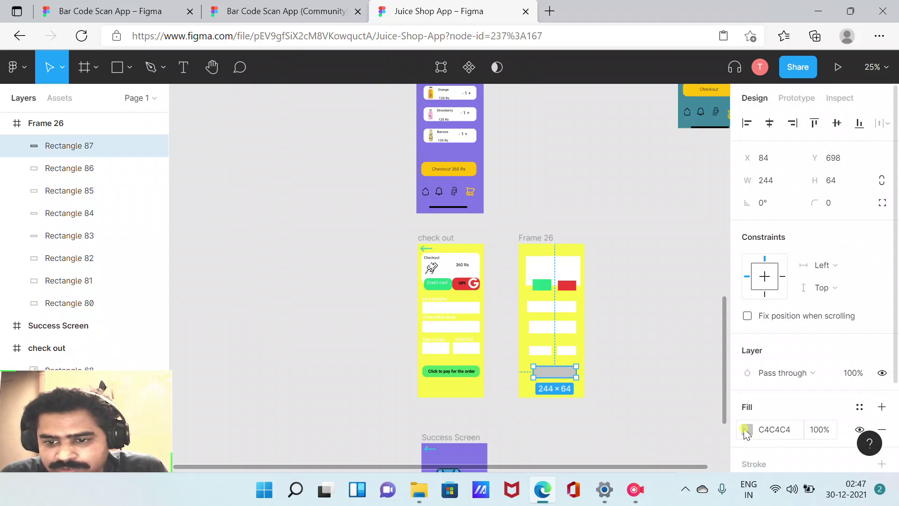
left_click(746, 429)
left_click(582, 316)
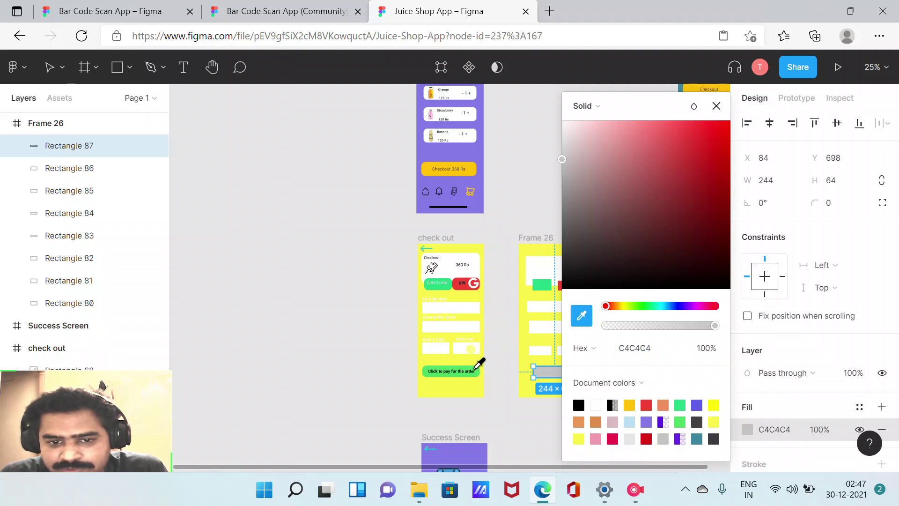
left_click(475, 369)
left_click(517, 412)
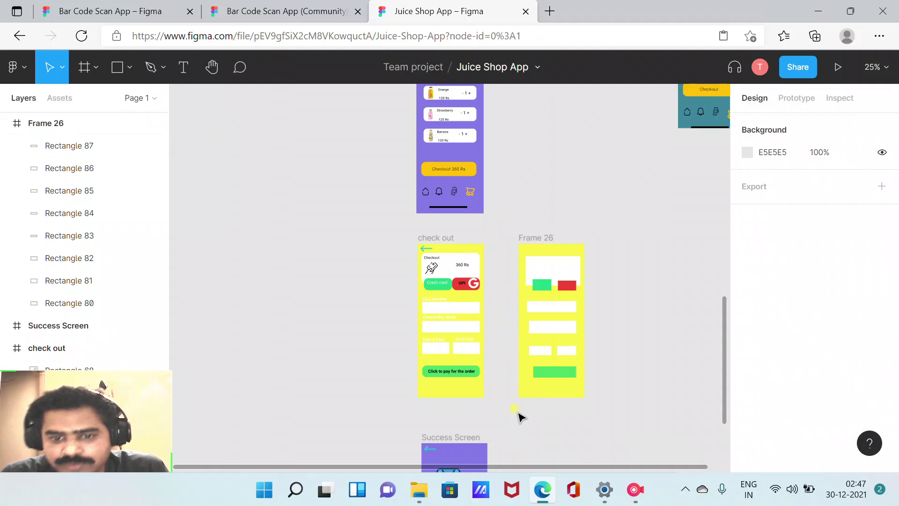
left_click_drag(554, 375, 552, 376)
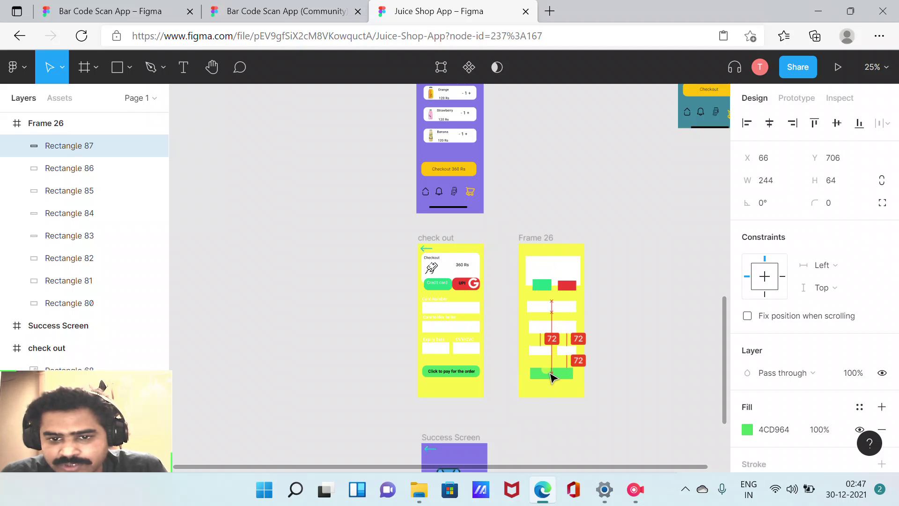
left_click_drag(553, 377, 552, 376)
left_click(605, 343)
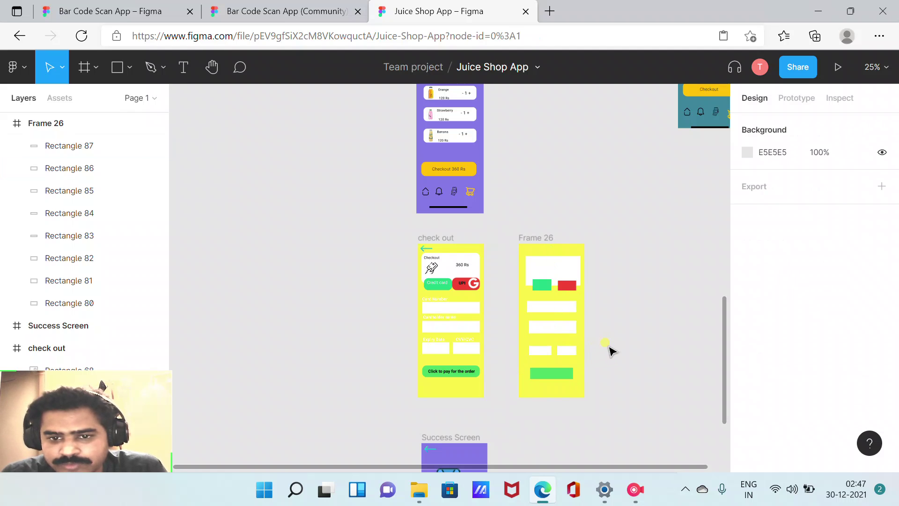
Zoom the canvas to 50% and copy the check out screen's back arrow.
left_click(890, 68)
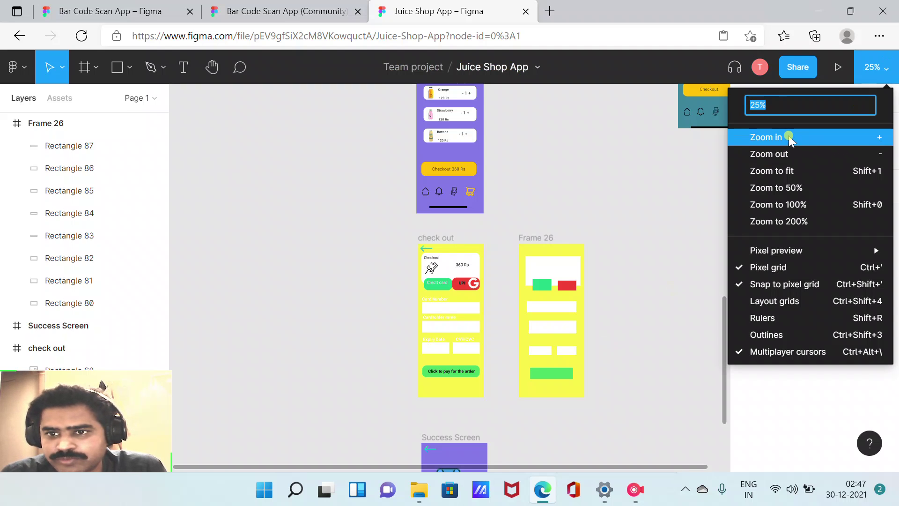
left_click(788, 135)
left_click_drag(725, 346, 727, 361)
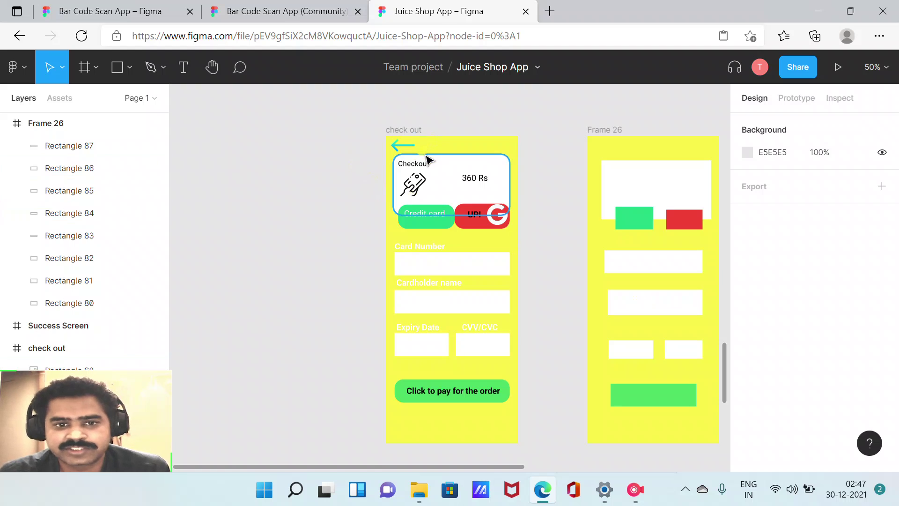
left_click(403, 146)
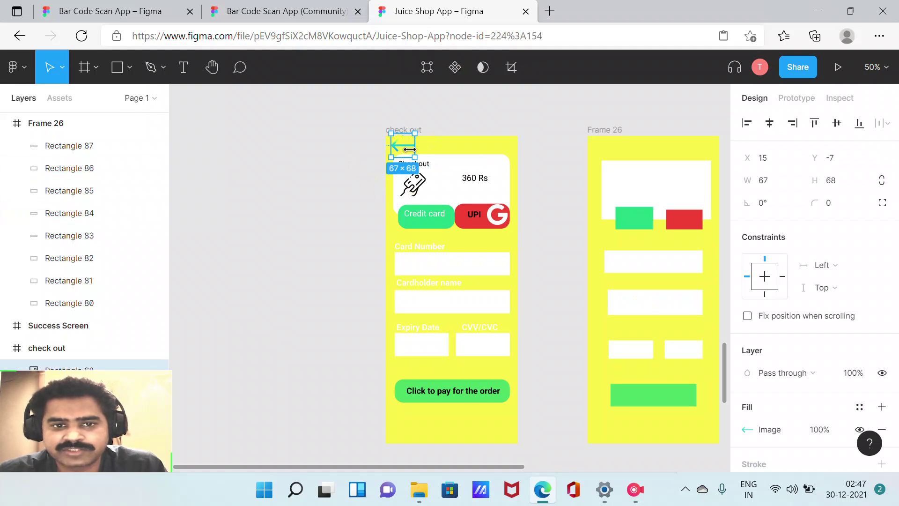
left_click(474, 107)
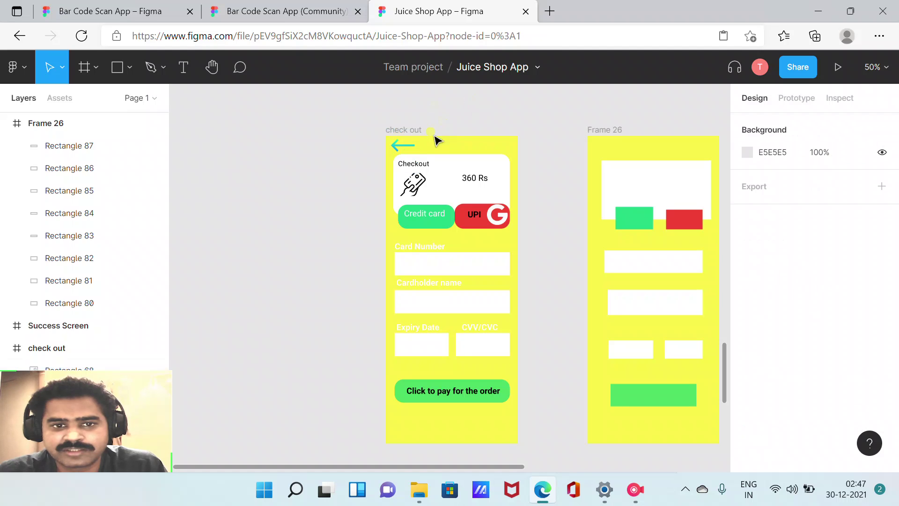
left_click(409, 147)
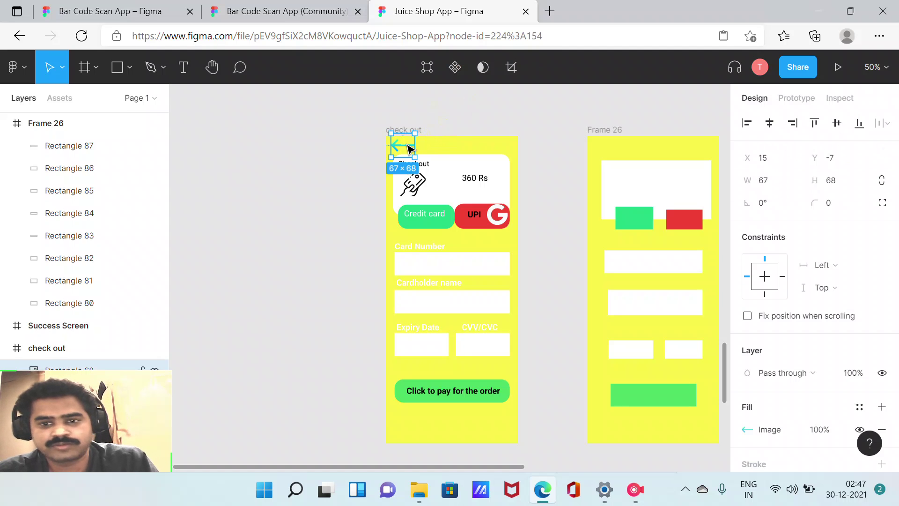
Paste the arrow into Frame 26, resize it to 67×50 and place it top-left.
left_click(660, 150)
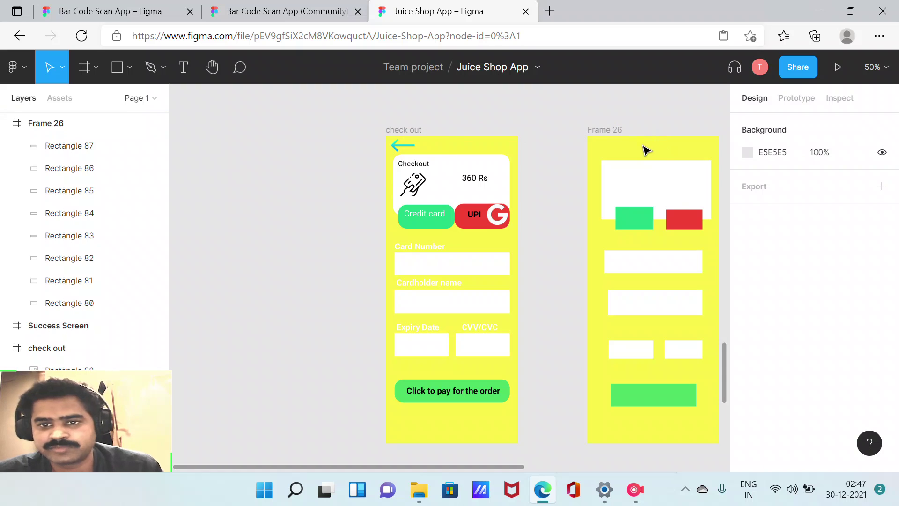
right_click(644, 149)
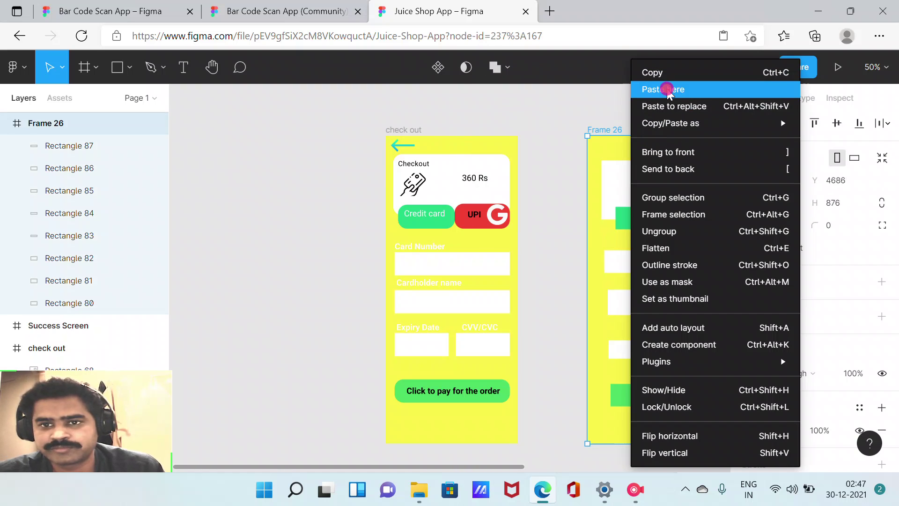
left_click(667, 89)
left_click_drag(647, 144, 634, 150)
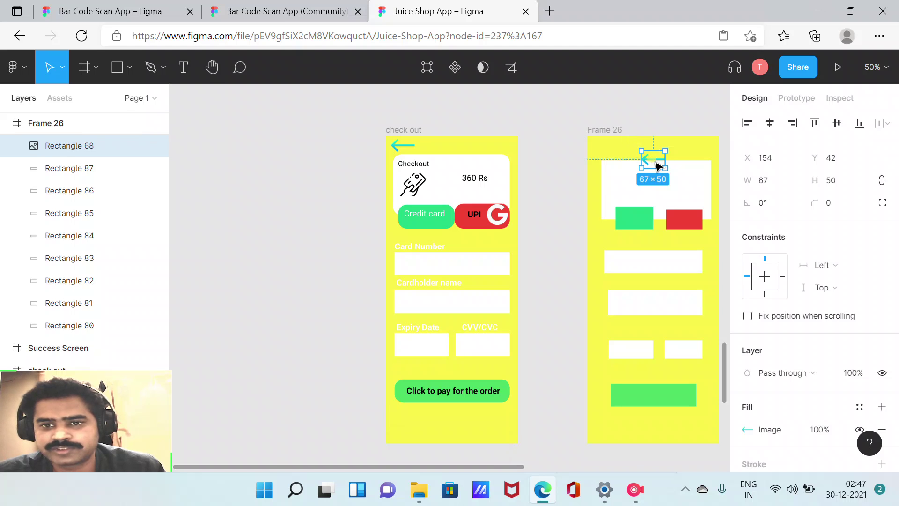
left_click_drag(654, 158, 607, 147)
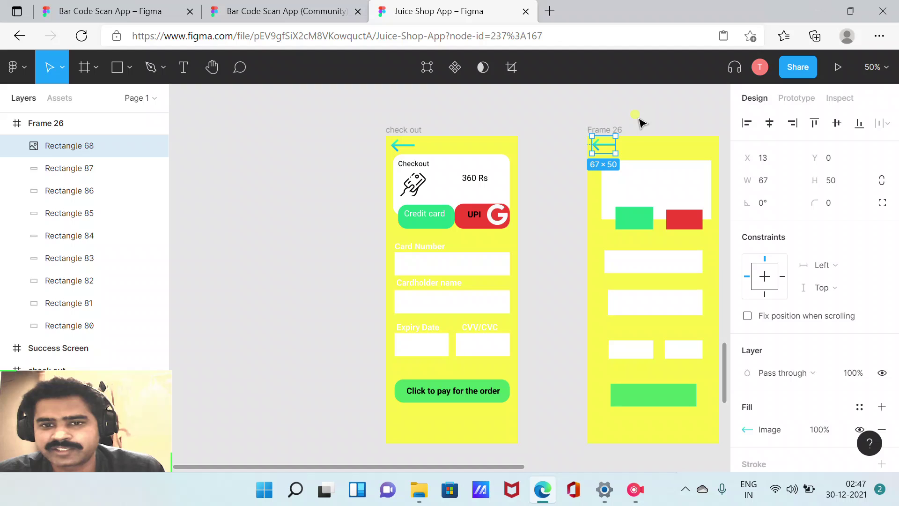
left_click(549, 143)
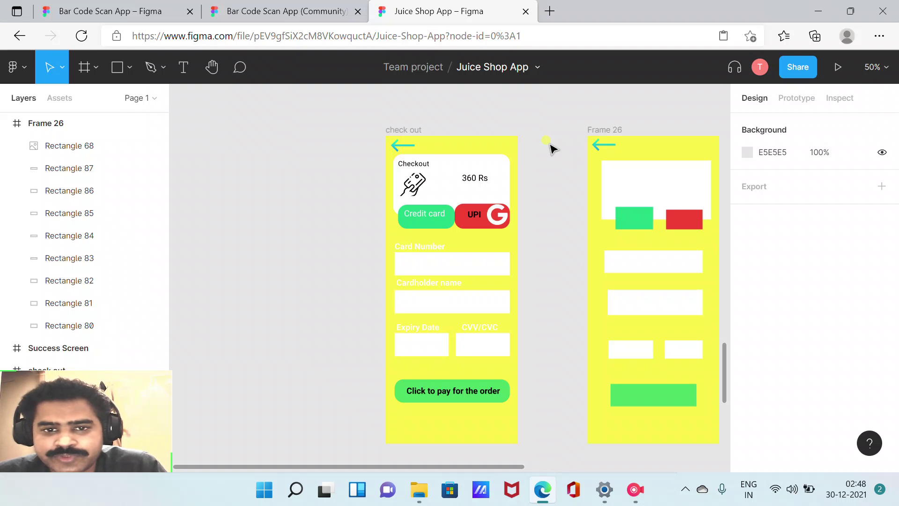
left_click(181, 70)
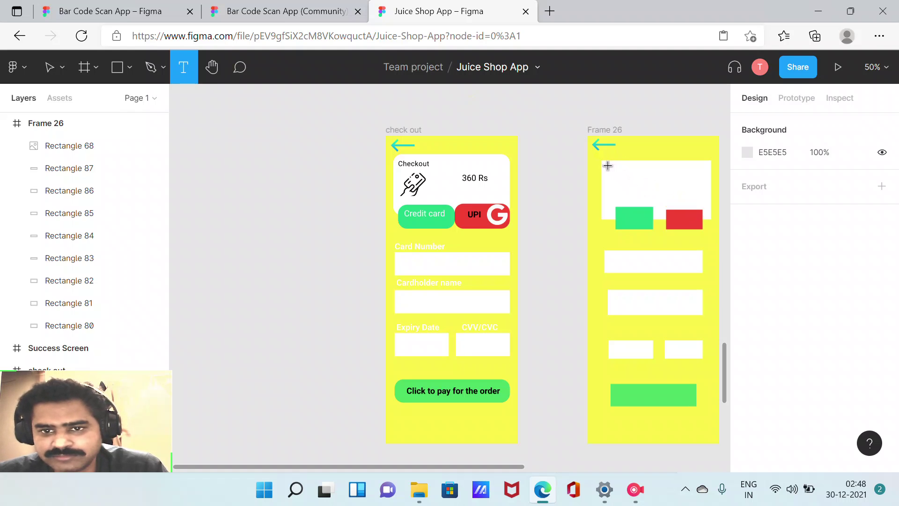
Add a 'Checkout' heading text in Frame 26's white card.
left_click_drag(608, 165, 661, 179)
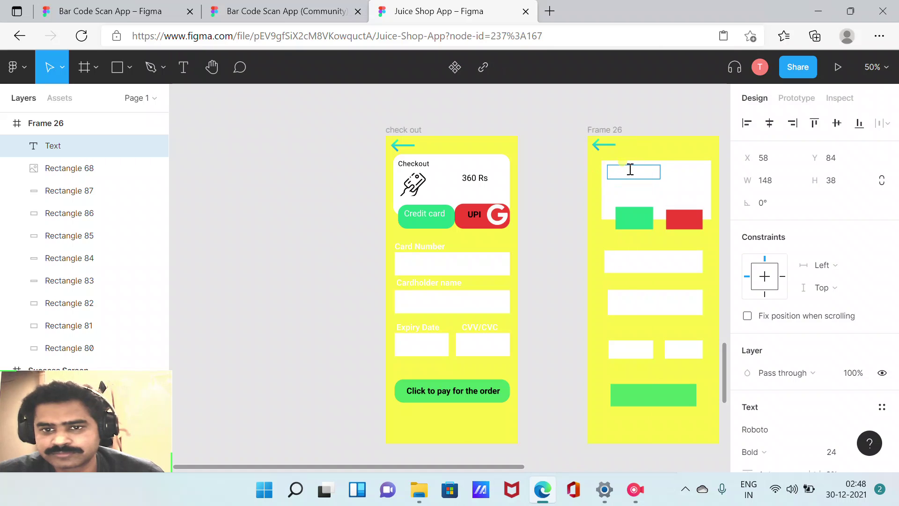
type("Checkout")
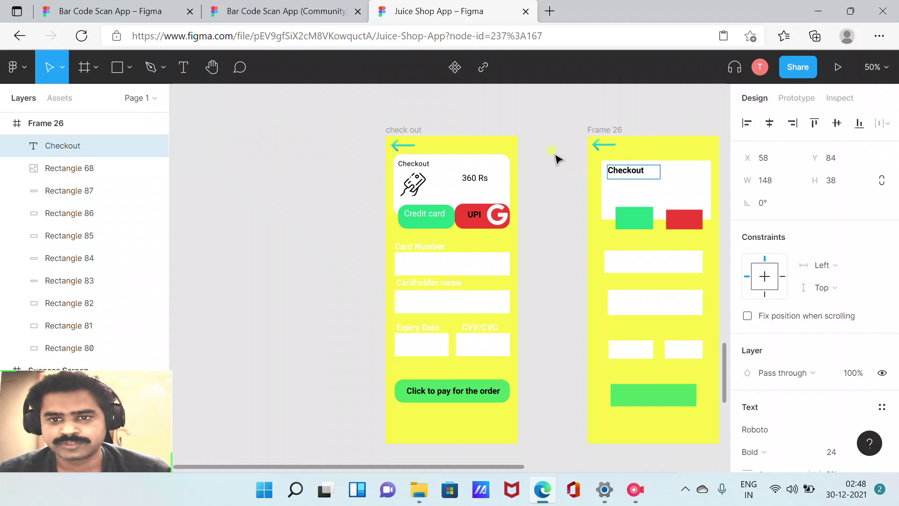
key("Escape")
left_click(563, 112)
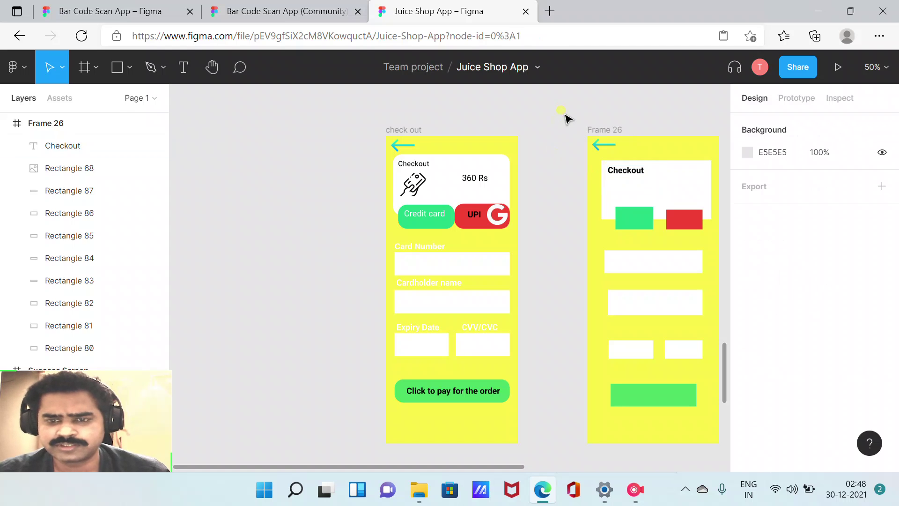
Add a '360 Rs' price text beside the Checkout heading.
left_click(184, 67)
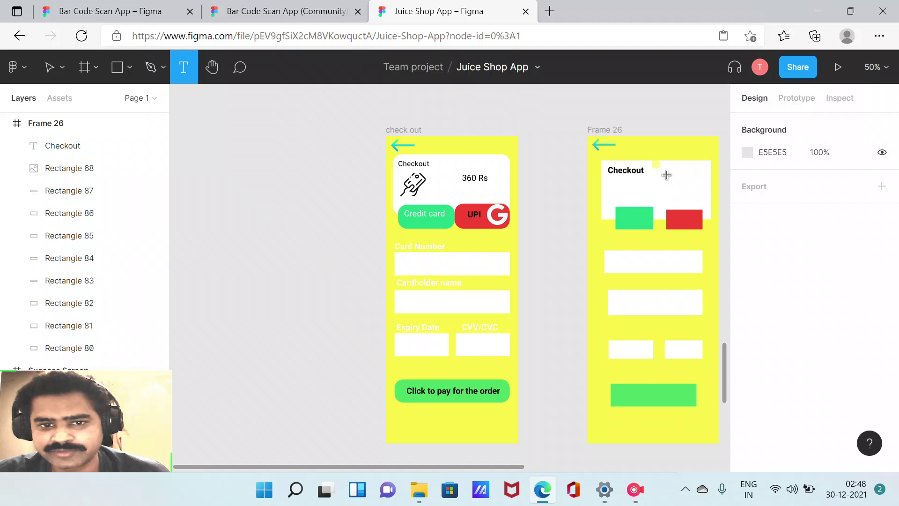
left_click_drag(670, 174, 703, 190)
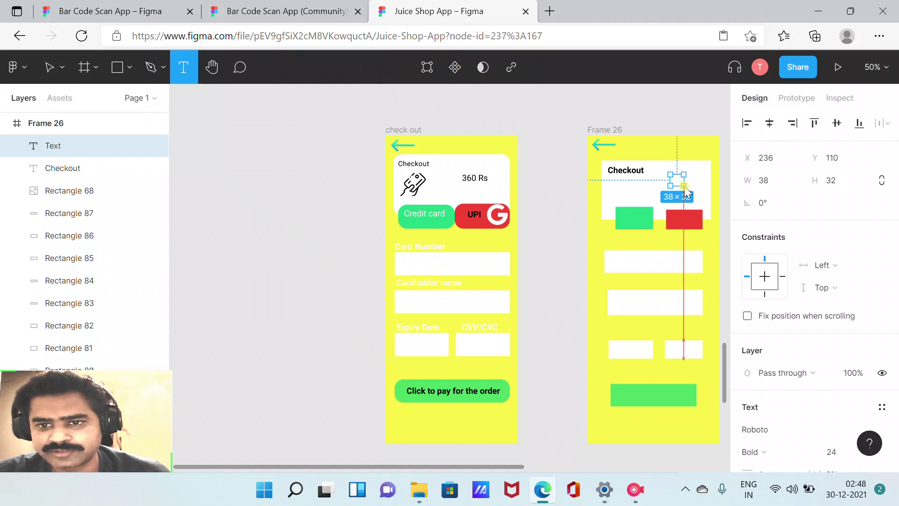
type("360 Rs")
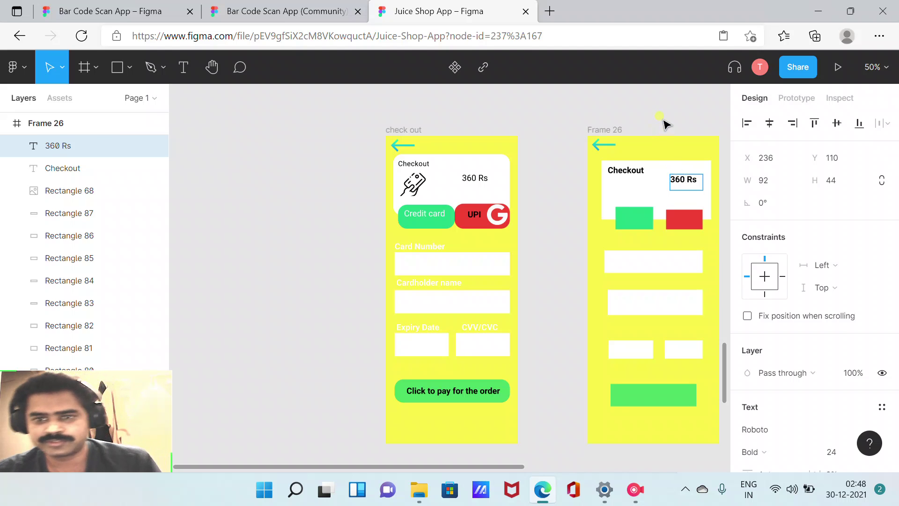
key("Escape")
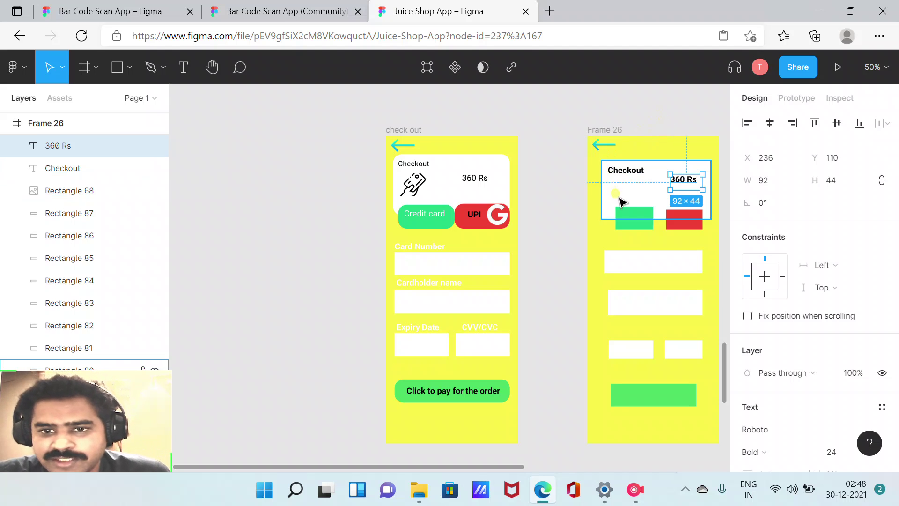
Select the white card and switch its corner radius to independent corners.
left_click(618, 197)
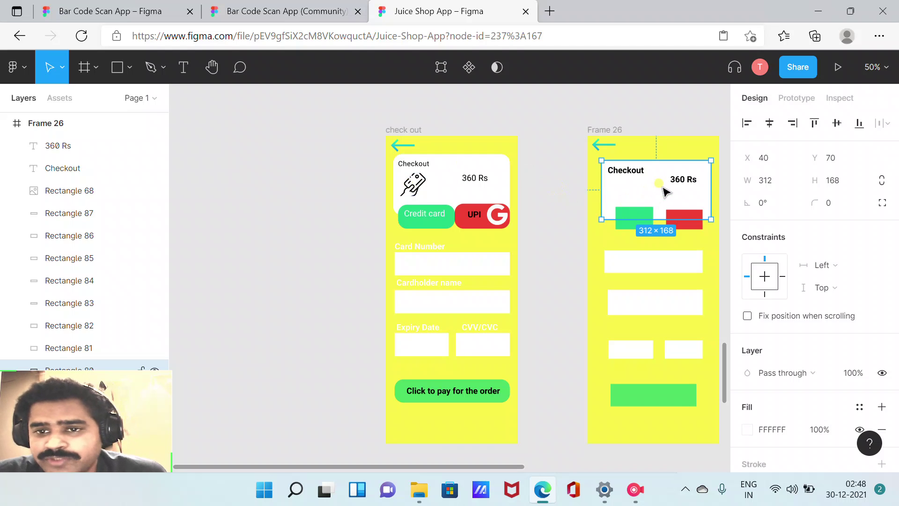
left_click(566, 161)
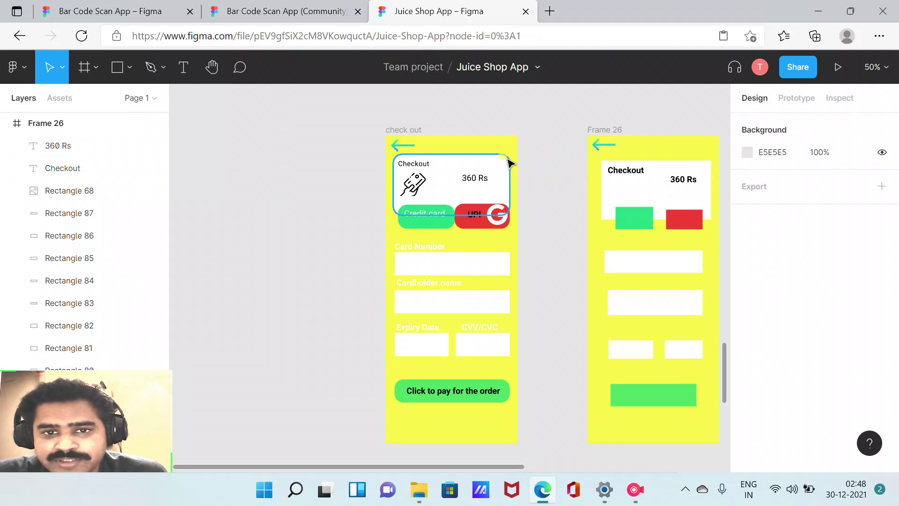
left_click(661, 163)
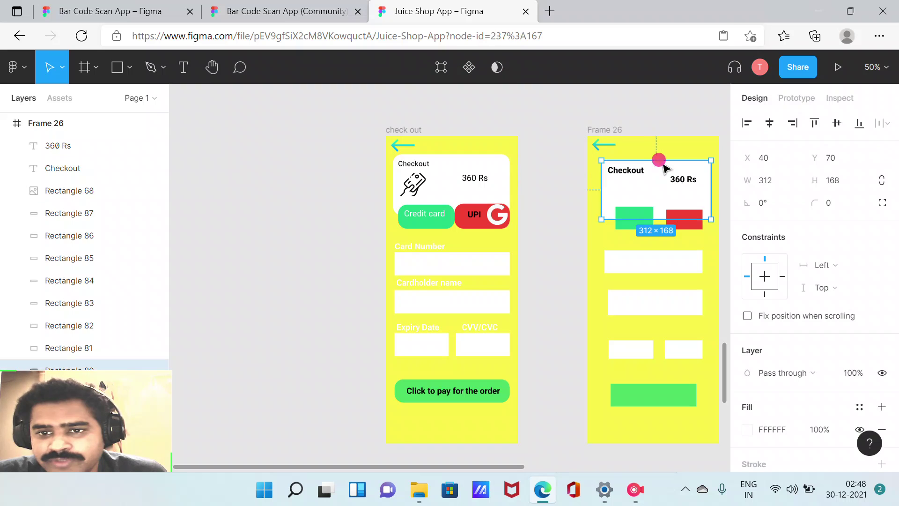
left_click(882, 203)
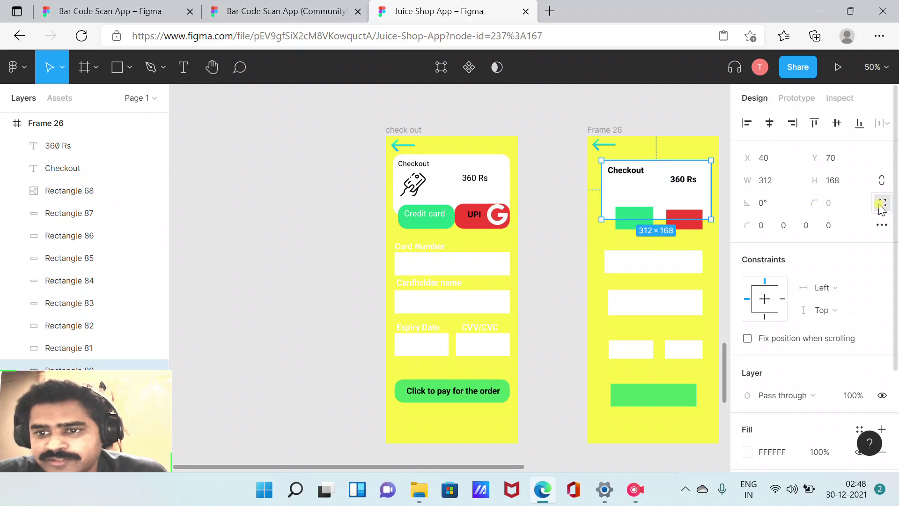
Enter a radius of 25 for each corner of the white card.
left_click(764, 226)
type("25")
key("Tab")
type("25")
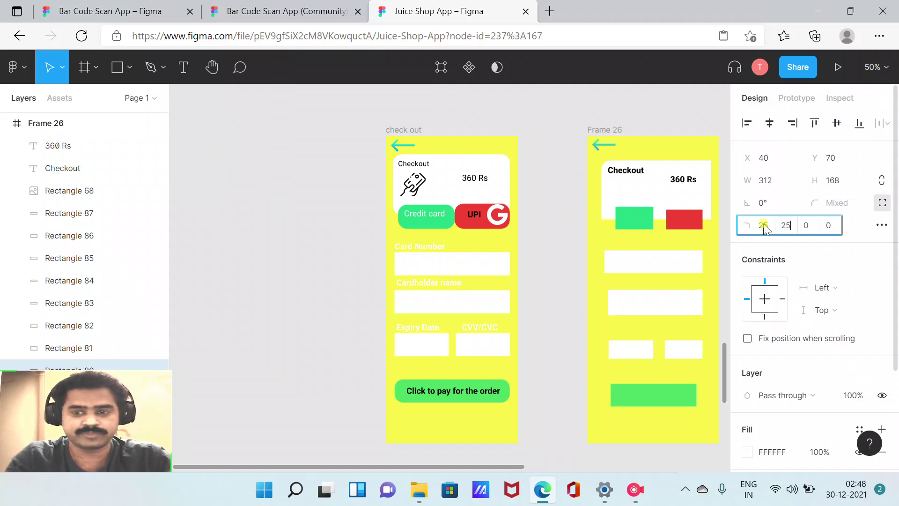
key("Tab")
type("25")
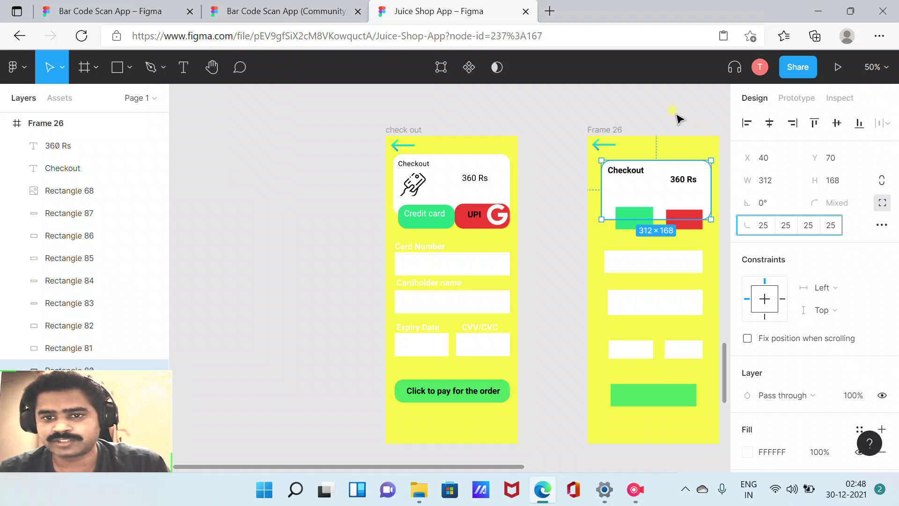
left_click(677, 116)
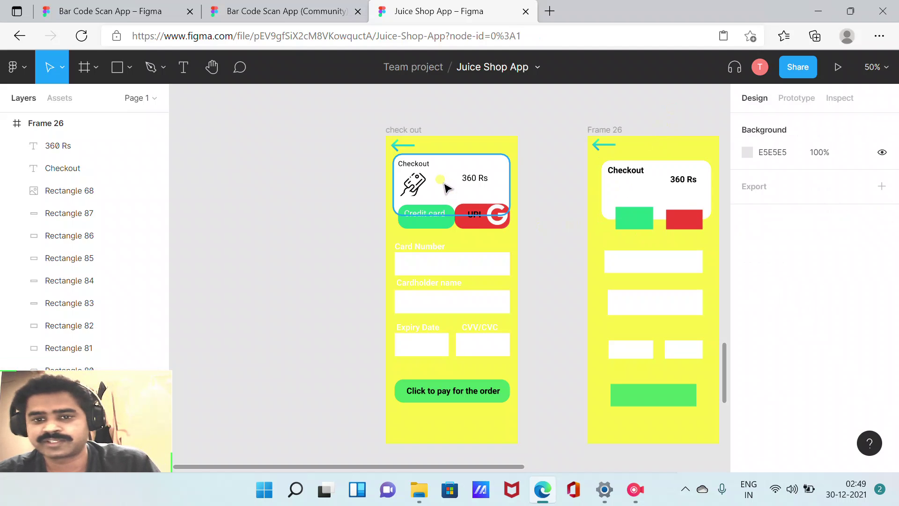
left_click(623, 227)
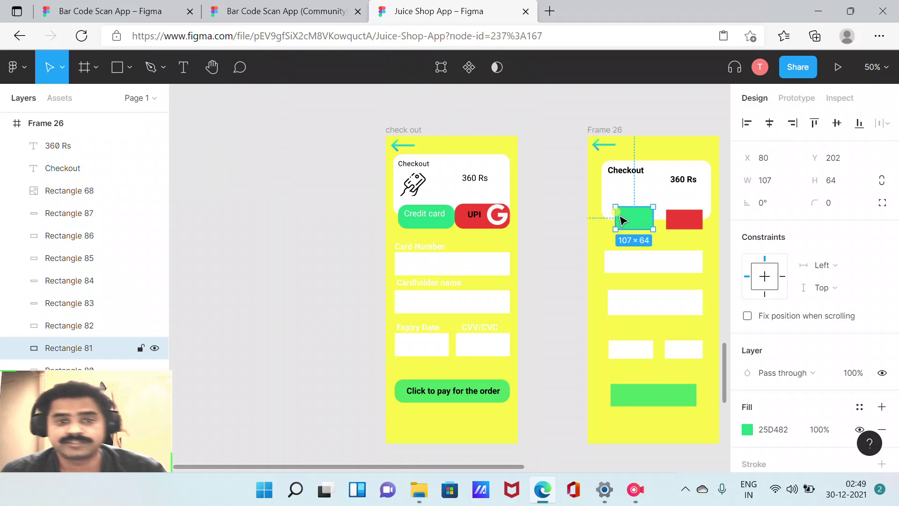
Add a 'credit card' text label on the green rectangle.
left_click(183, 67)
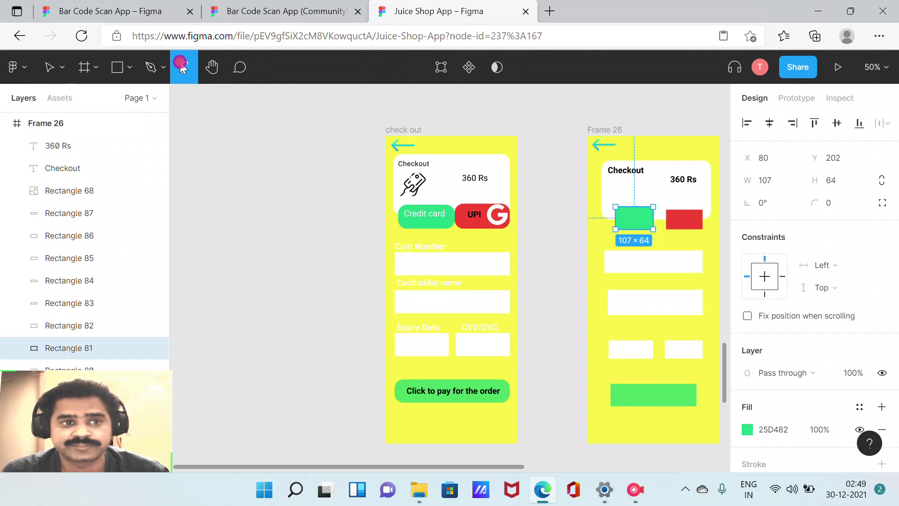
left_click(624, 217)
type("credit")
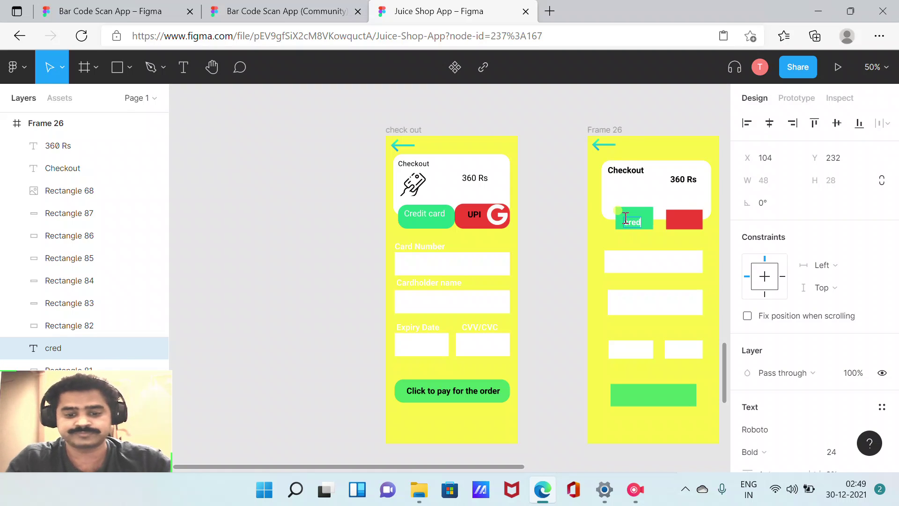
type(" card")
key("Escape")
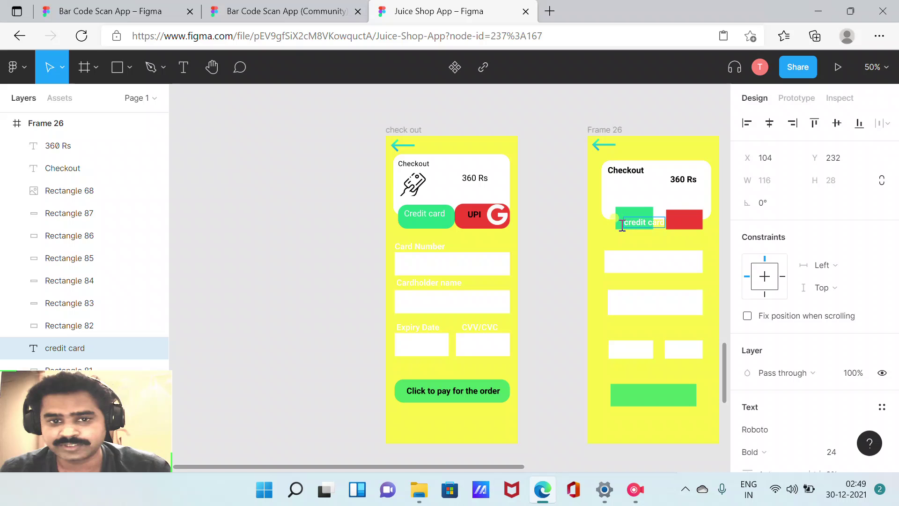
left_click_drag(640, 228, 641, 216)
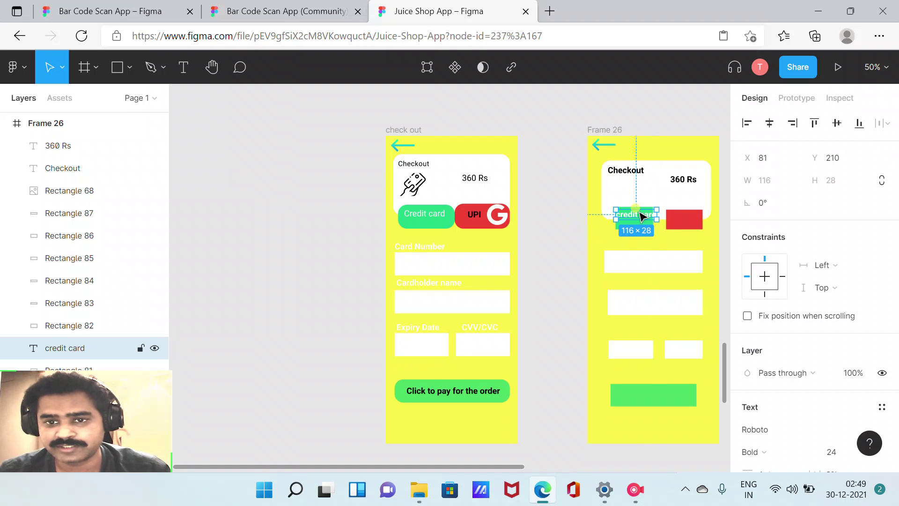
left_click(575, 233)
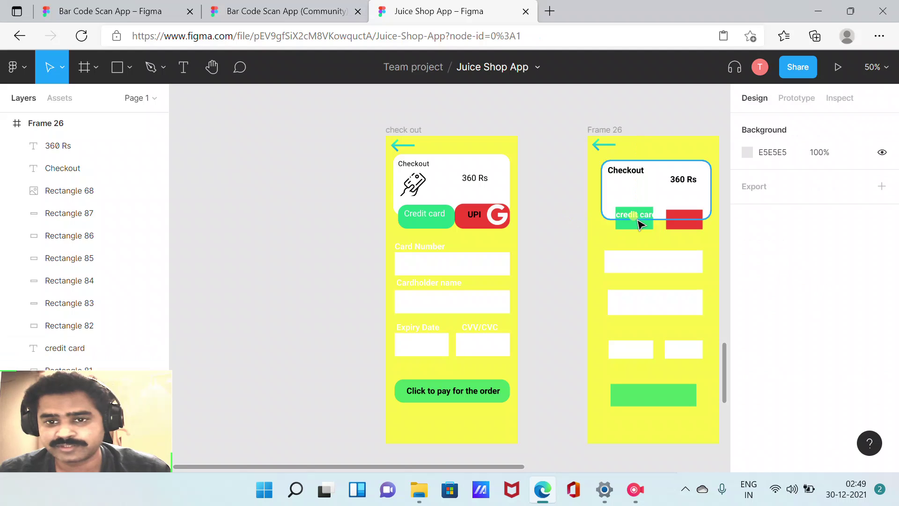
Widen the green rectangle under the label and align the red rectangle beside it.
left_click(642, 227)
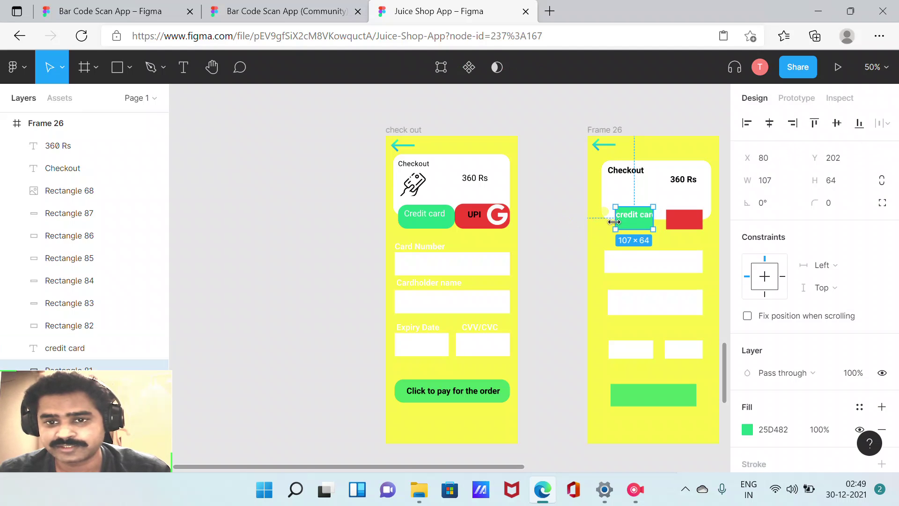
left_click_drag(611, 222, 609, 221)
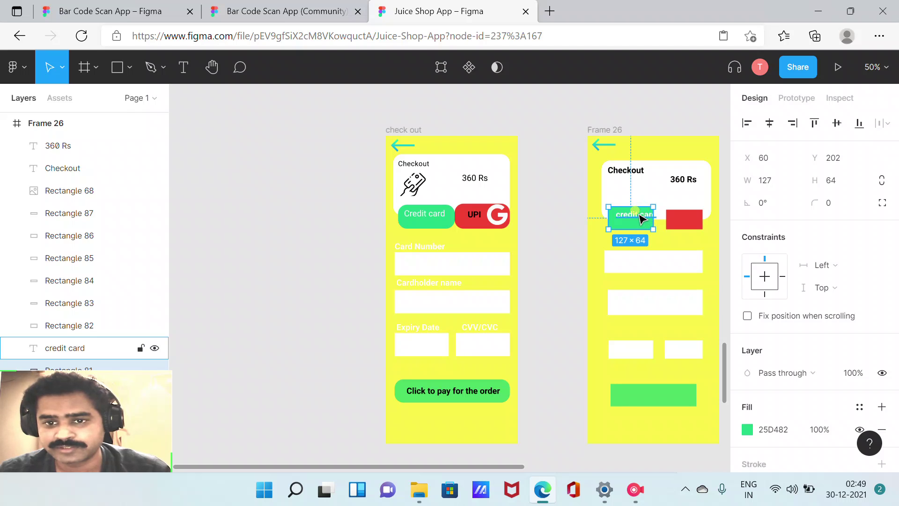
left_click_drag(639, 215, 643, 217)
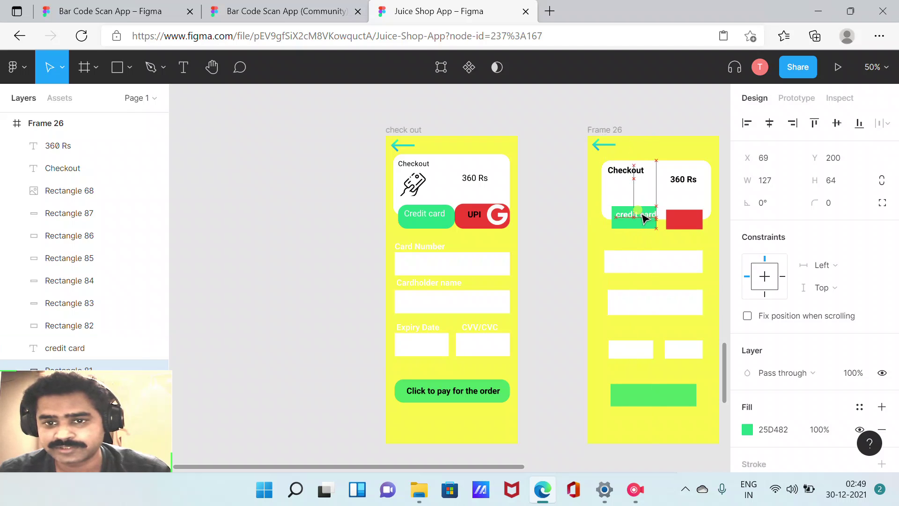
double_click(643, 217)
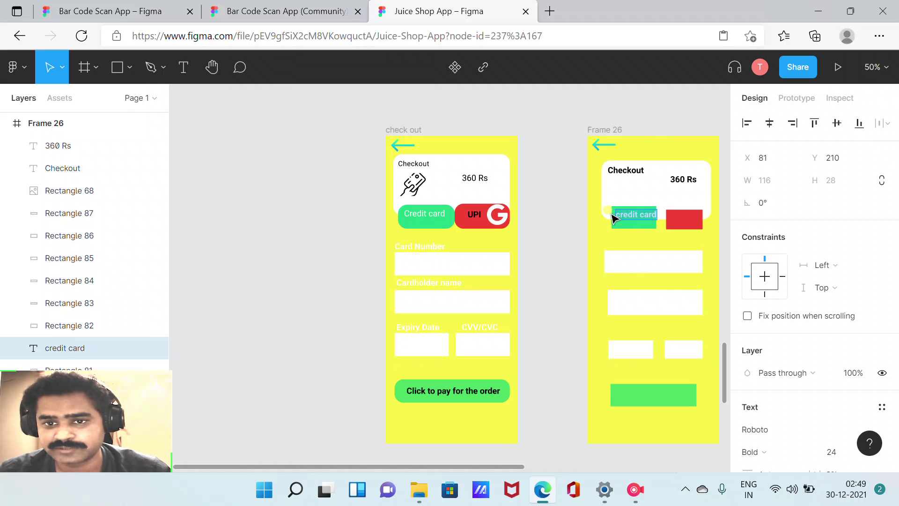
key("Escape")
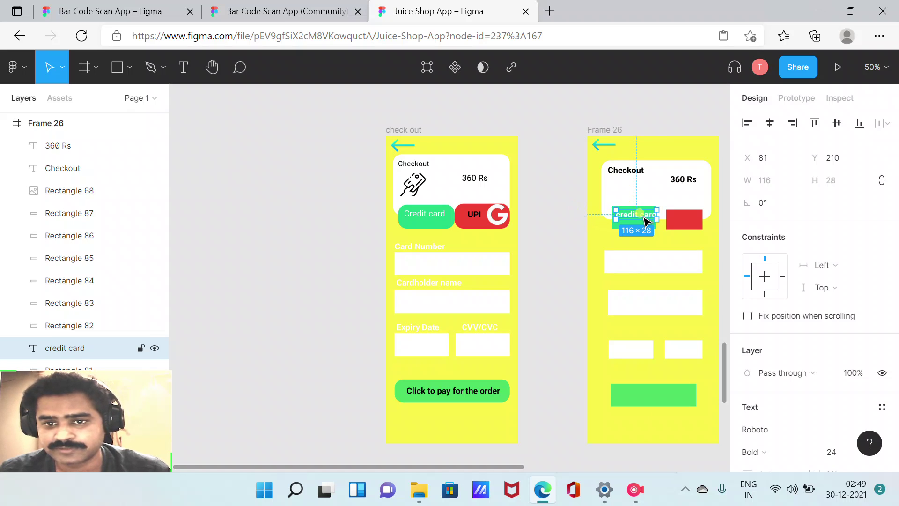
left_click_drag(643, 219, 629, 228)
left_click(560, 192)
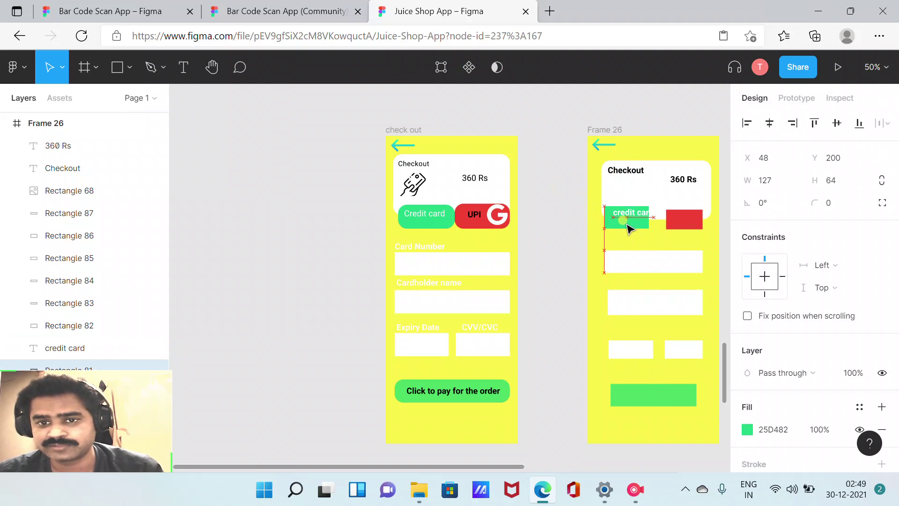
mouse_move(686, 224)
left_mouse_down()
mouse_move(675, 221)
mouse_move(707, 214)
left_mouse_up()
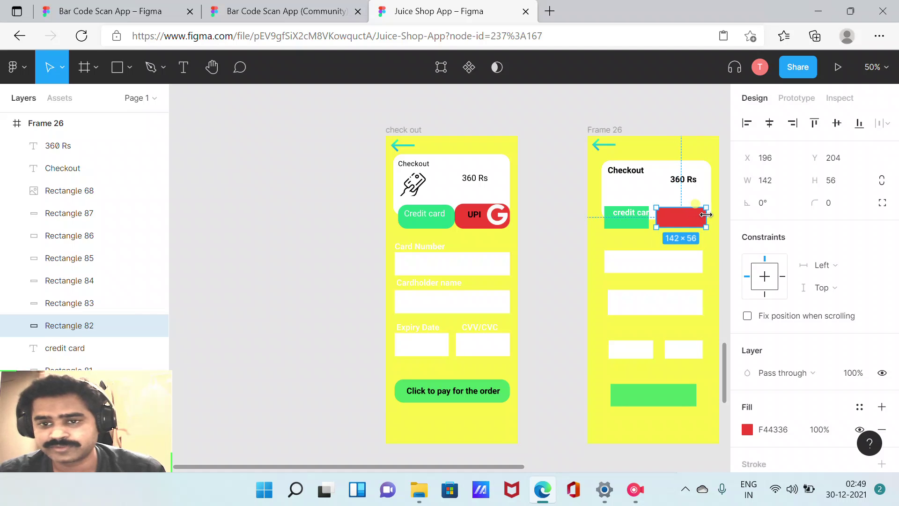
Send the green rectangle behind the credit card label and nudge the label left.
left_click(634, 214)
right_click(632, 215)
left_click(628, 210)
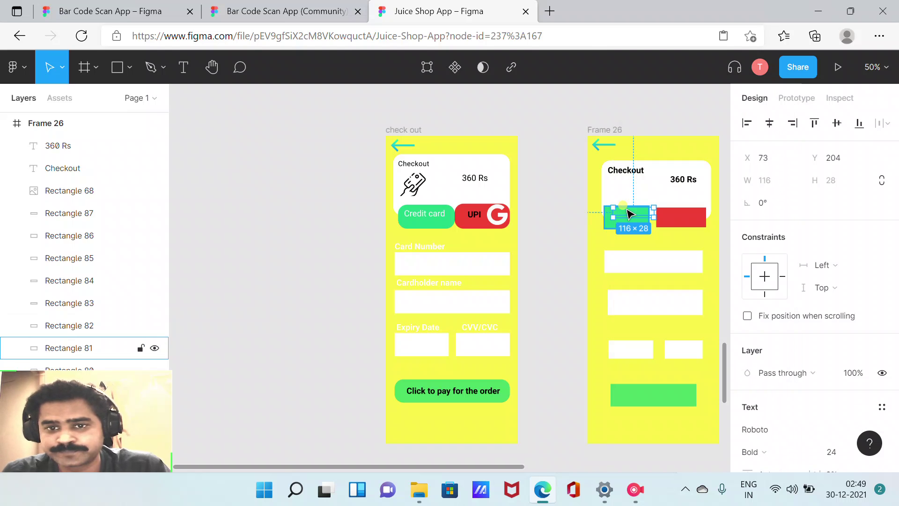
left_click(629, 214)
key("ctrl+[")
left_click(542, 167)
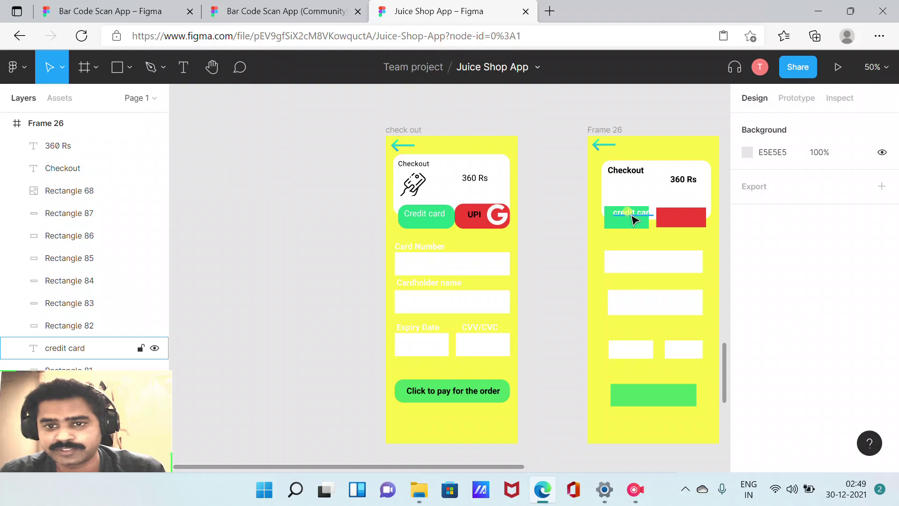
left_click_drag(633, 217, 627, 217)
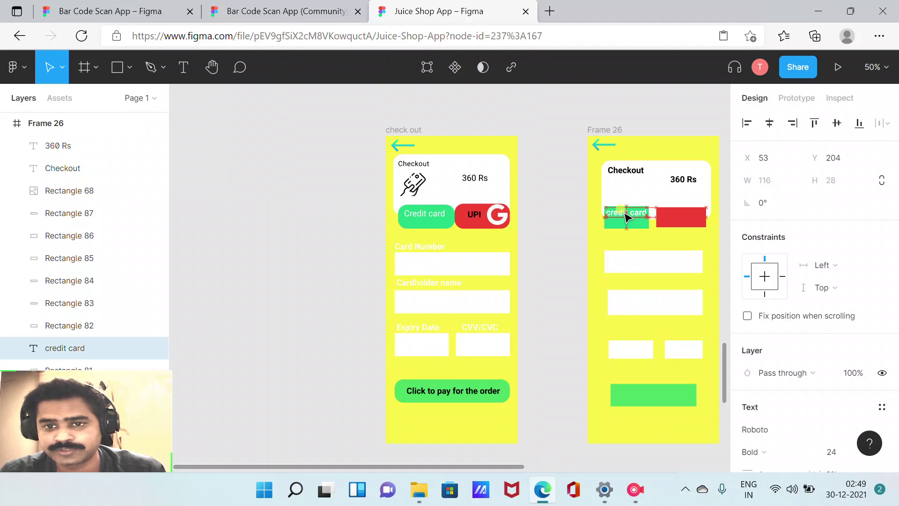
left_click(566, 169)
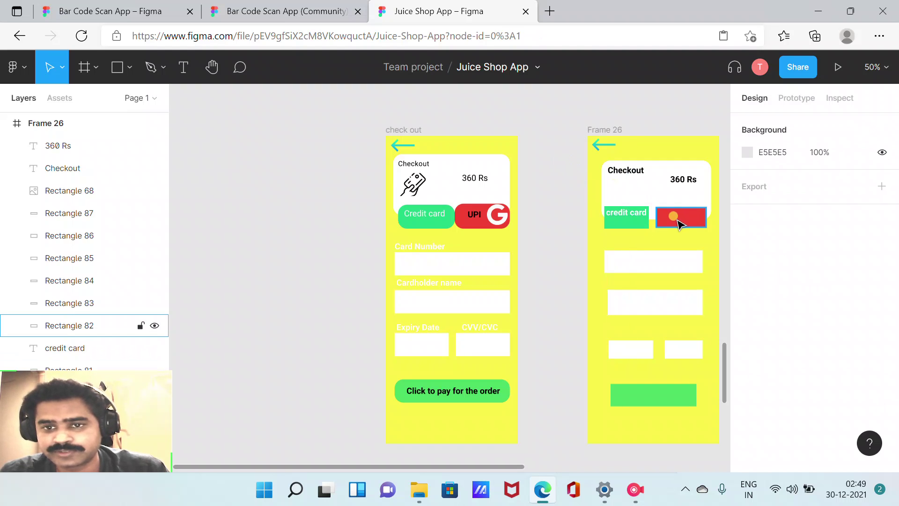
Type a 'UPI' label on the red rectangle and shift Frame 26 slightly up-left.
left_click(187, 68)
left_click(664, 212)
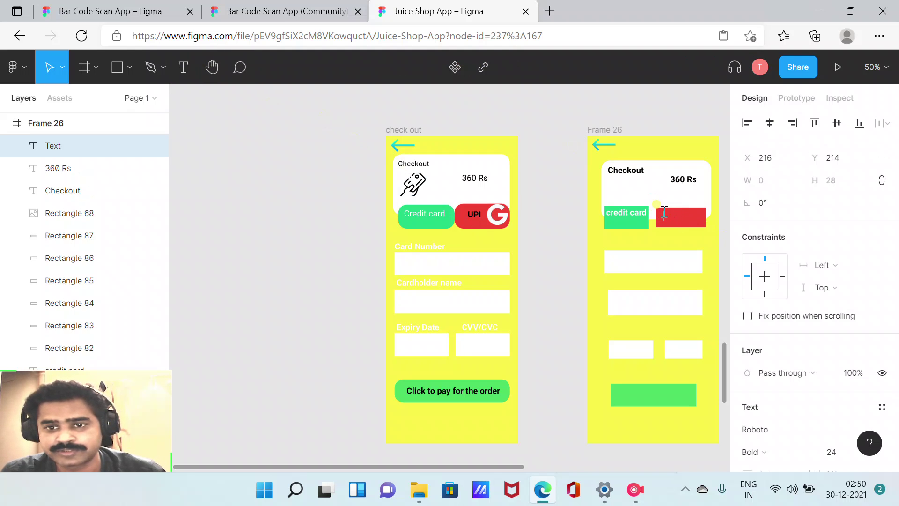
type("UPI")
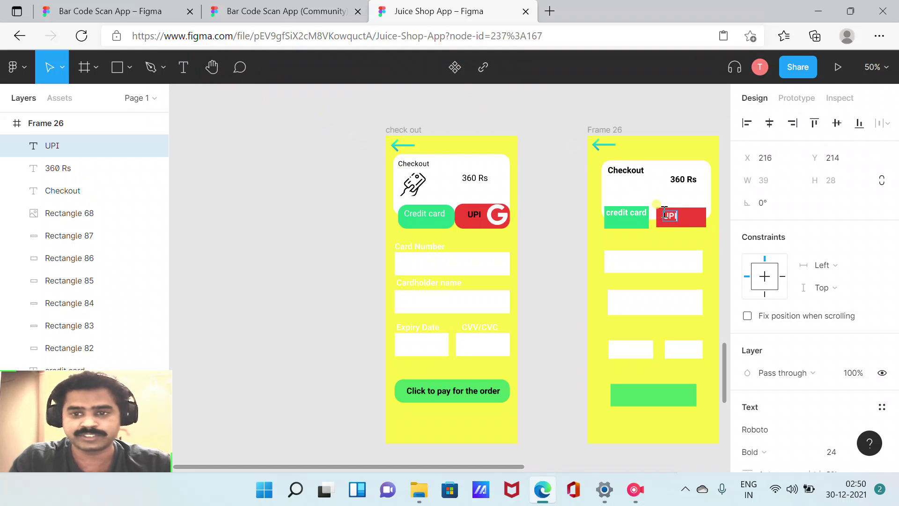
left_click(557, 170)
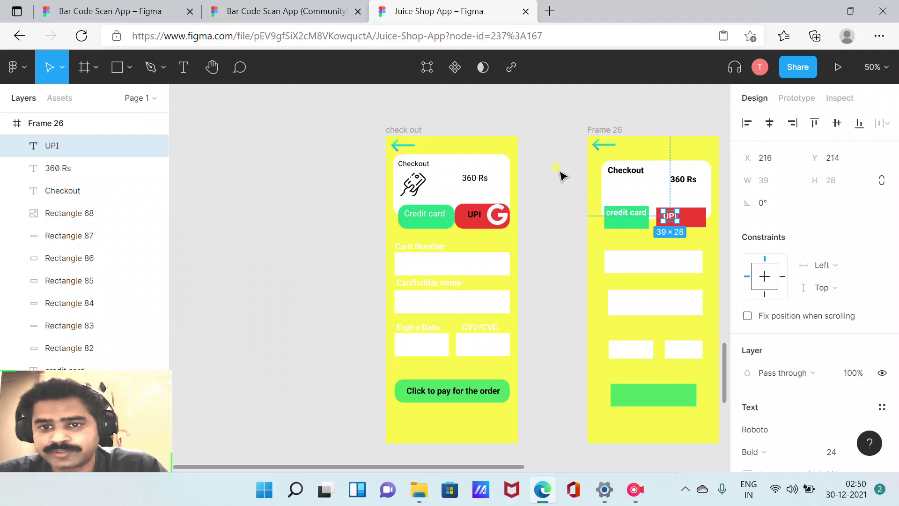
left_click(558, 170)
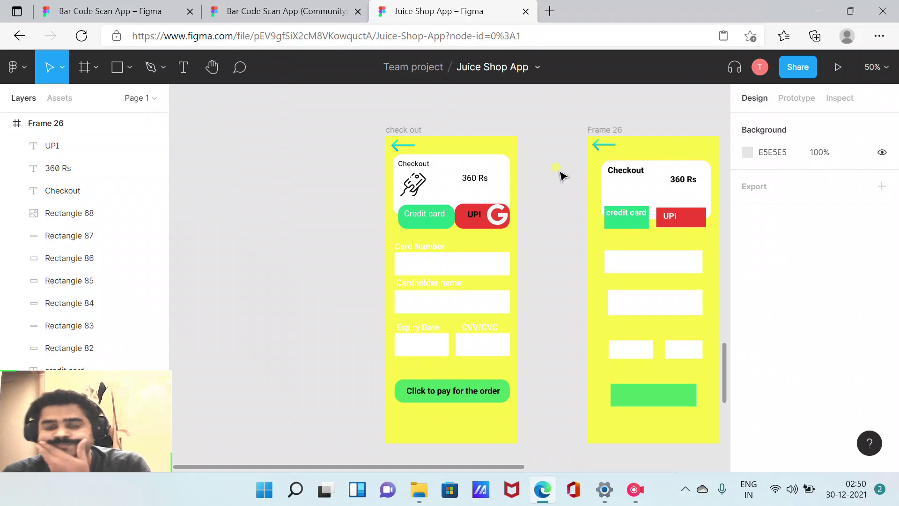
mouse_move(615, 132)
left_mouse_down()
mouse_move(606, 117)
mouse_move(612, 134)
left_mouse_up()
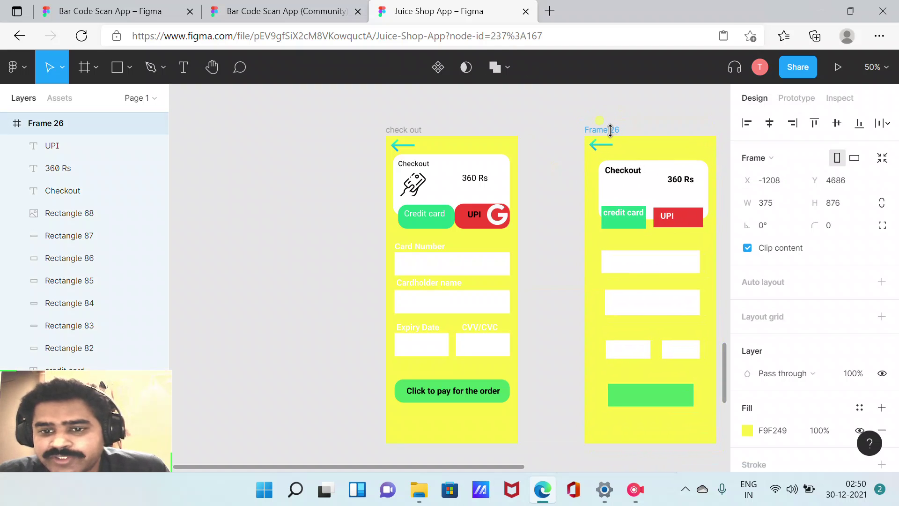
left_click(610, 131)
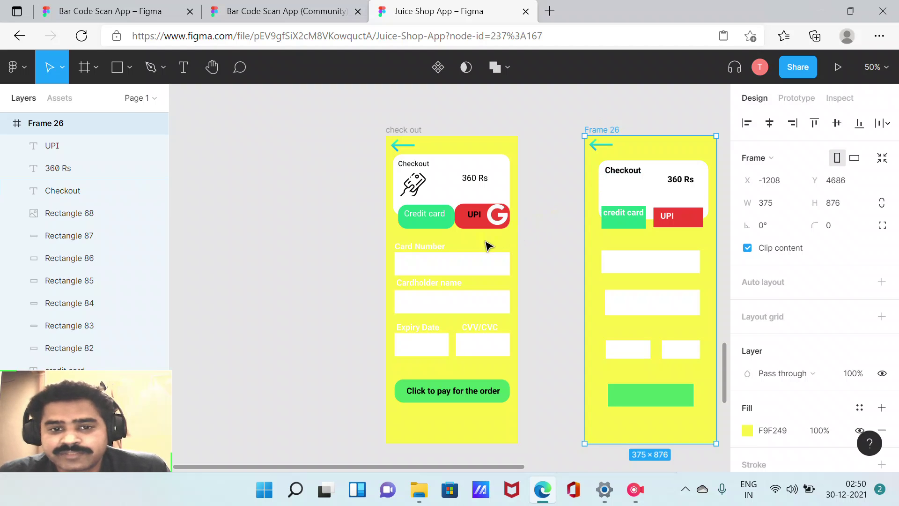
left_click(438, 245)
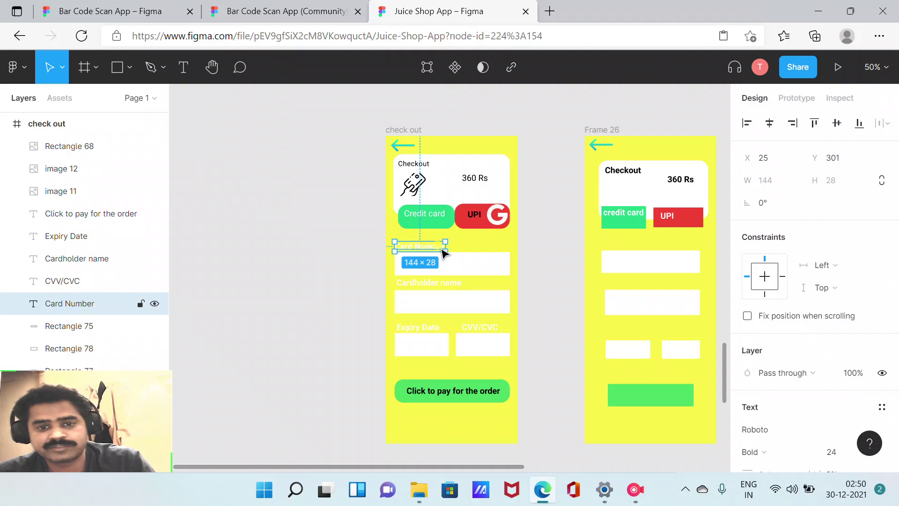
Paste the Card Number label into Frame 26 above the first field.
right_click(608, 246)
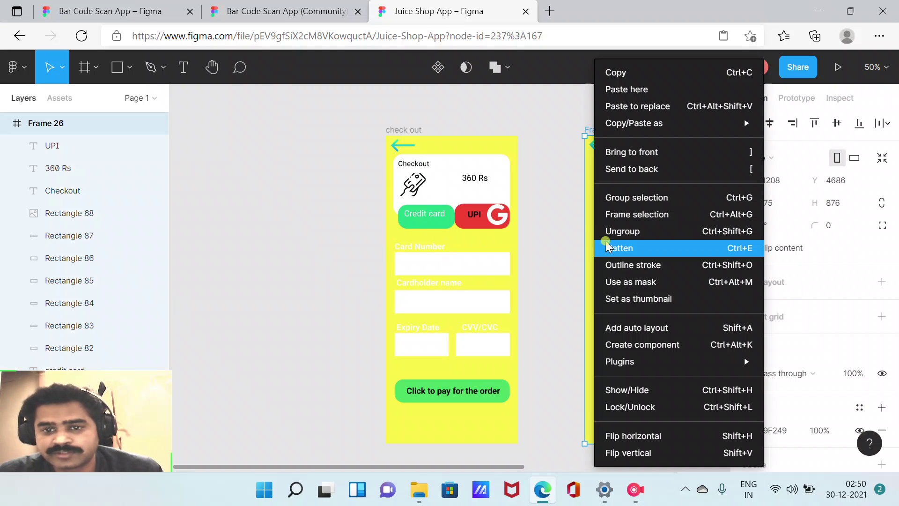
left_click(628, 87)
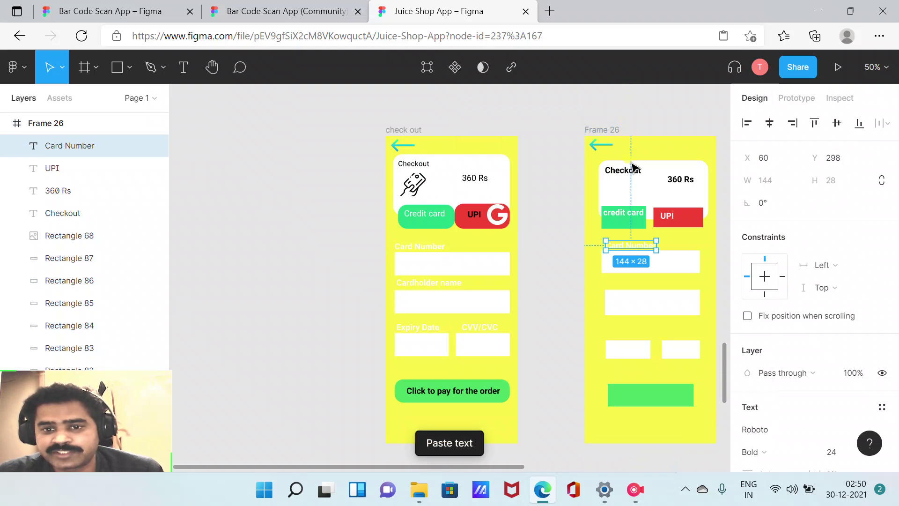
left_click(677, 247)
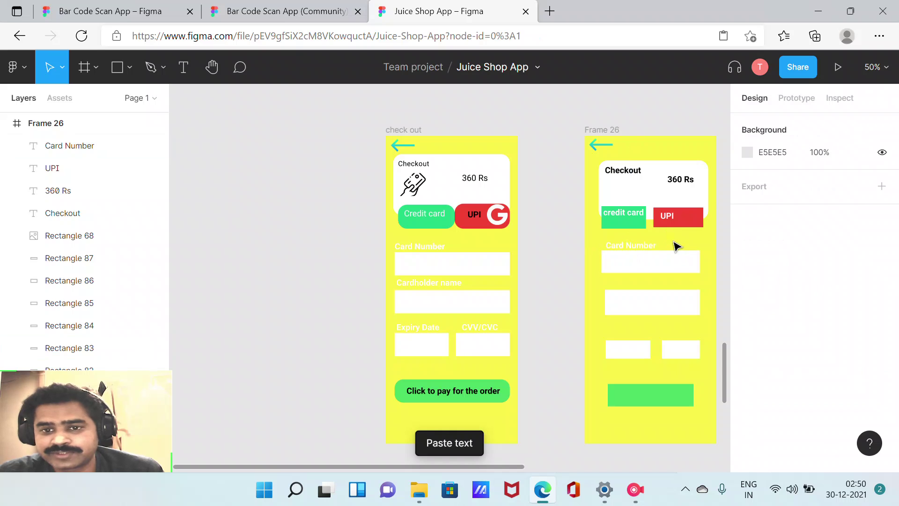
left_click(633, 244)
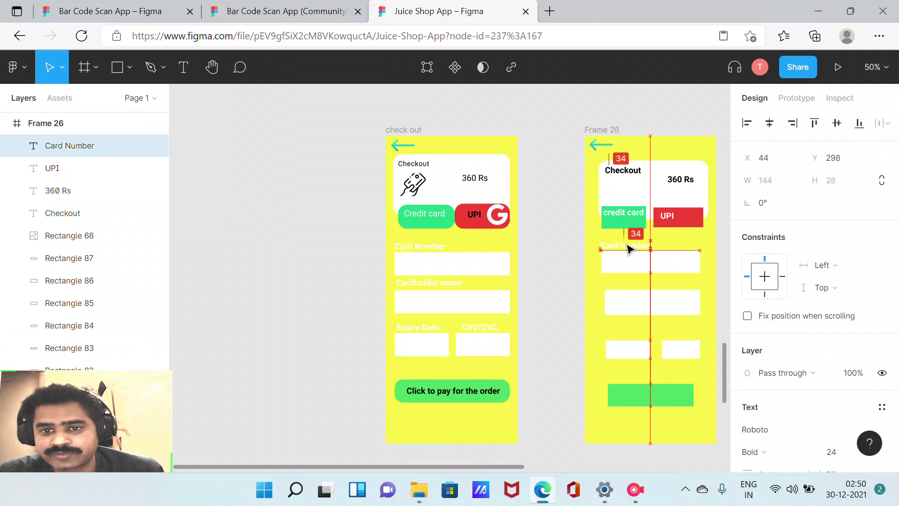
left_click_drag(634, 249, 631, 249)
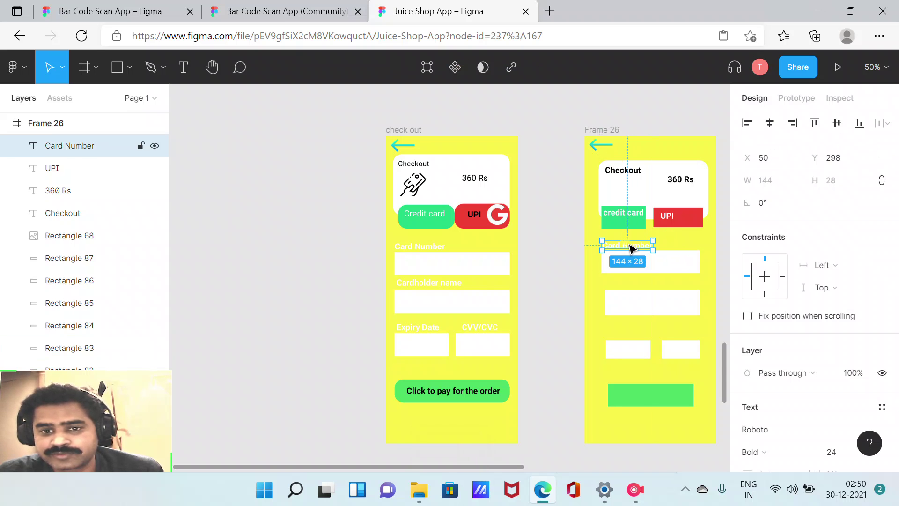
Paste the Cardholder name label and realign the cardholder field beneath it.
left_click(453, 284)
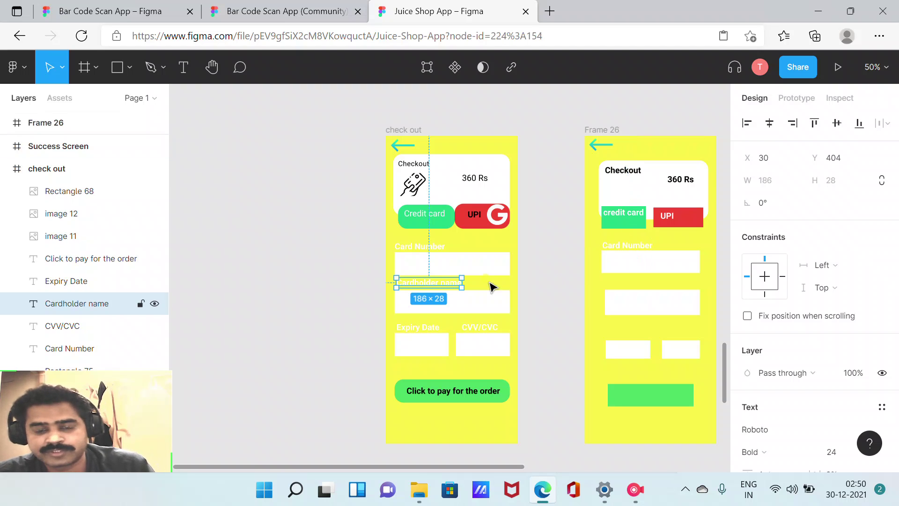
right_click(608, 277)
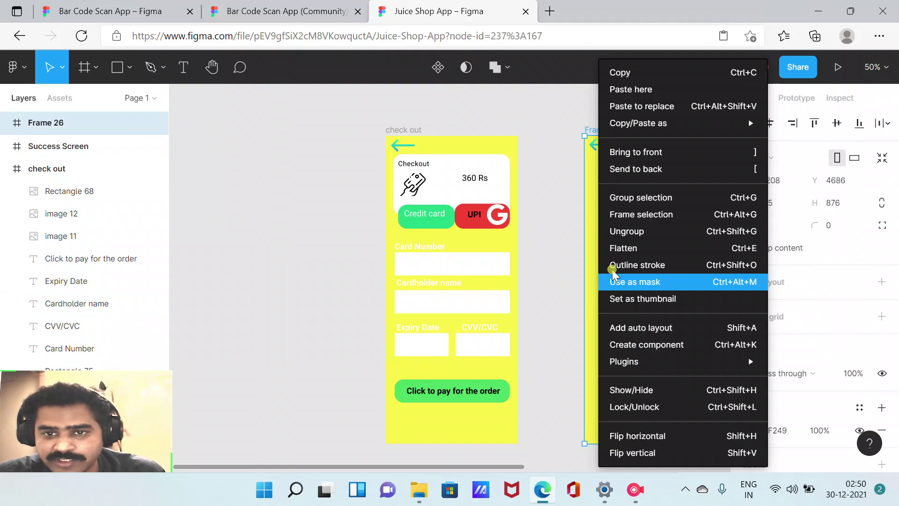
left_click(633, 89)
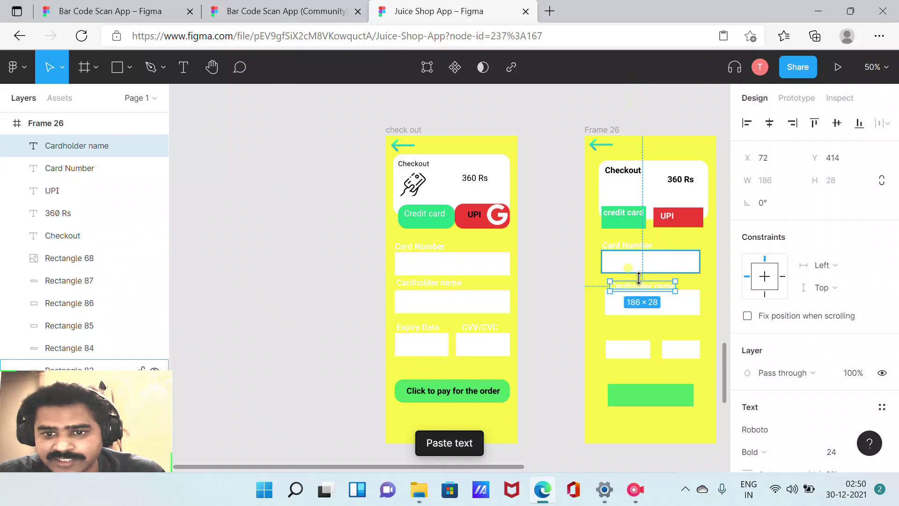
left_click_drag(643, 281, 637, 287)
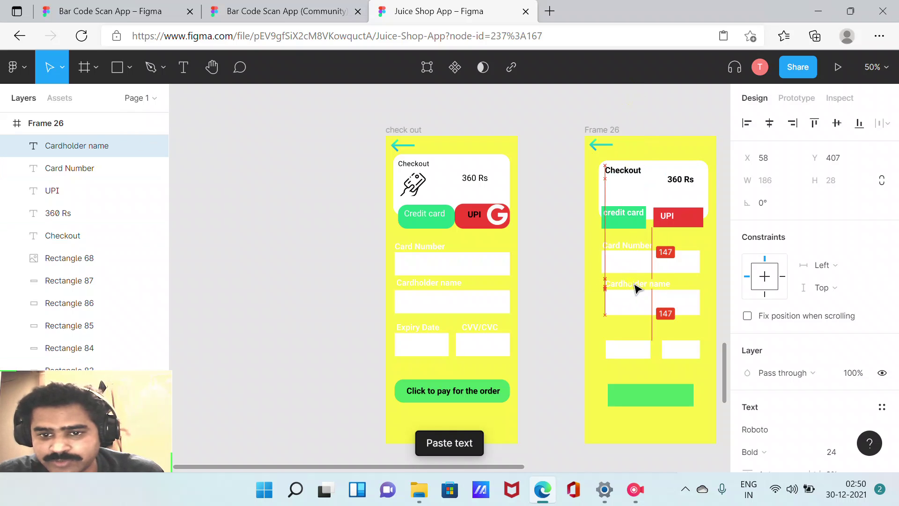
left_click(680, 298)
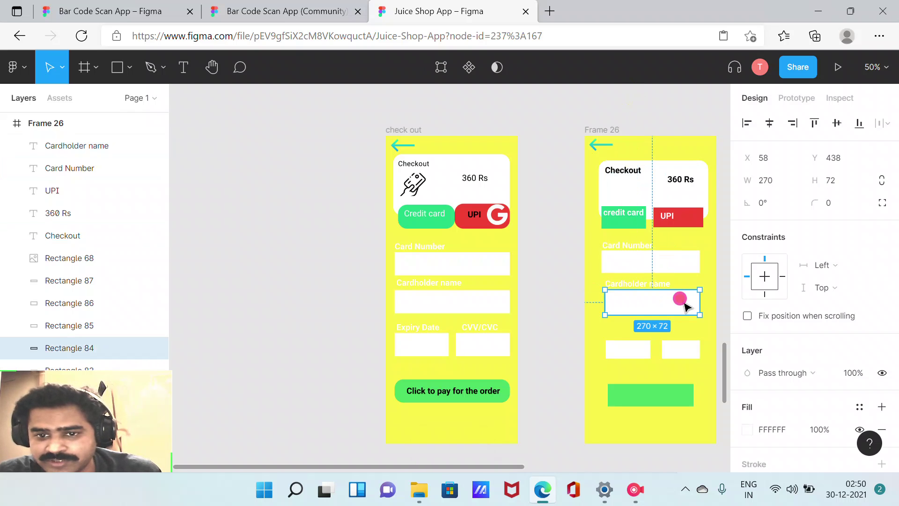
left_click_drag(684, 305, 682, 303)
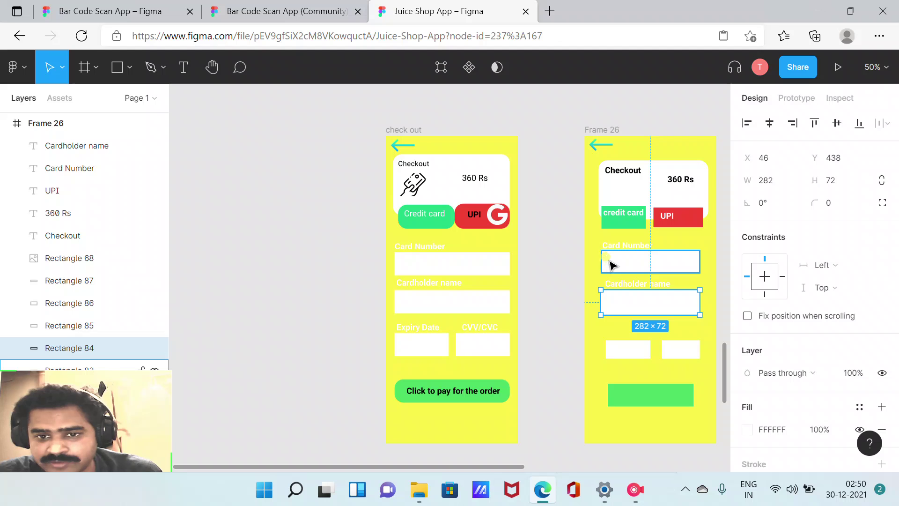
mouse_move(642, 302)
left_mouse_down()
mouse_move(655, 278)
mouse_move(648, 267)
mouse_move(650, 304)
left_mouse_up()
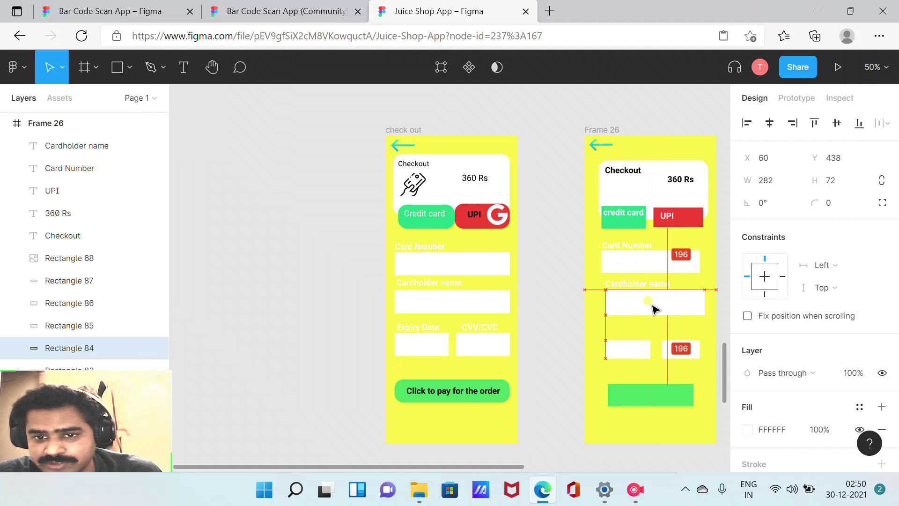
left_click_drag(650, 305, 649, 304)
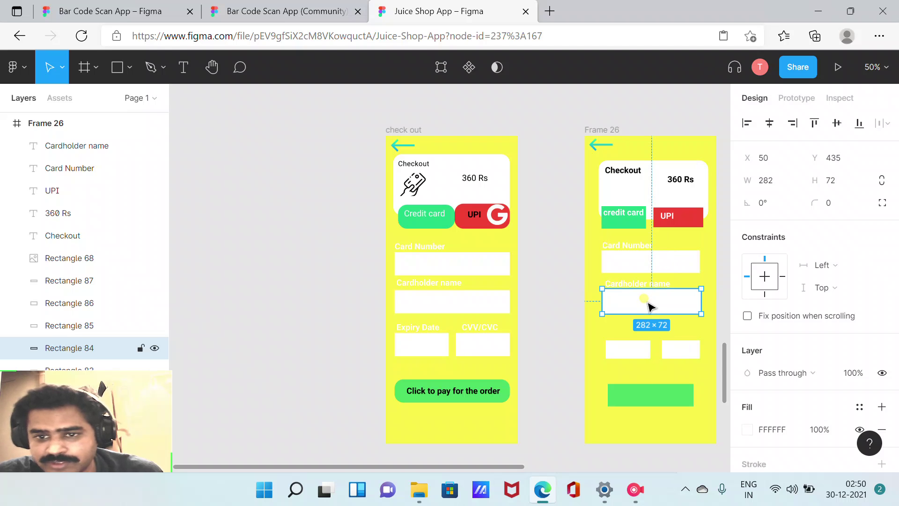
left_click(551, 347)
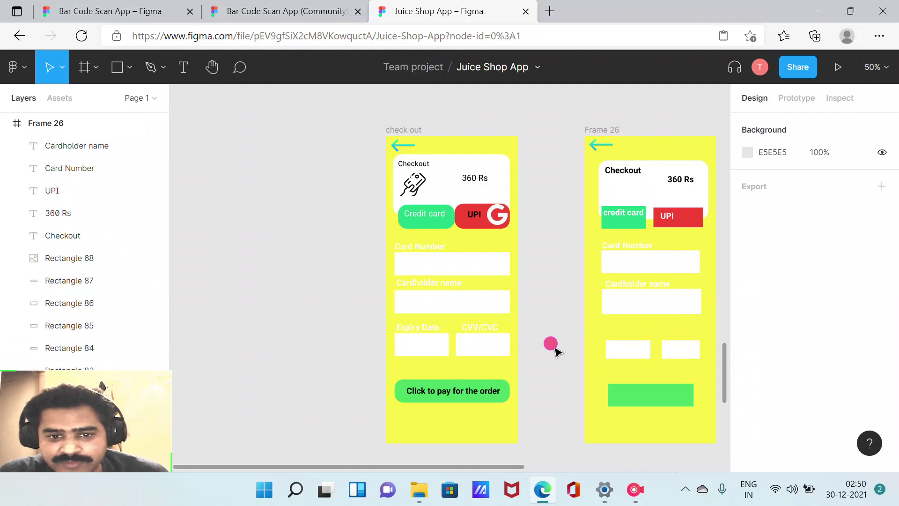
Paste the Expiry Date label above the left small field.
left_click(428, 334)
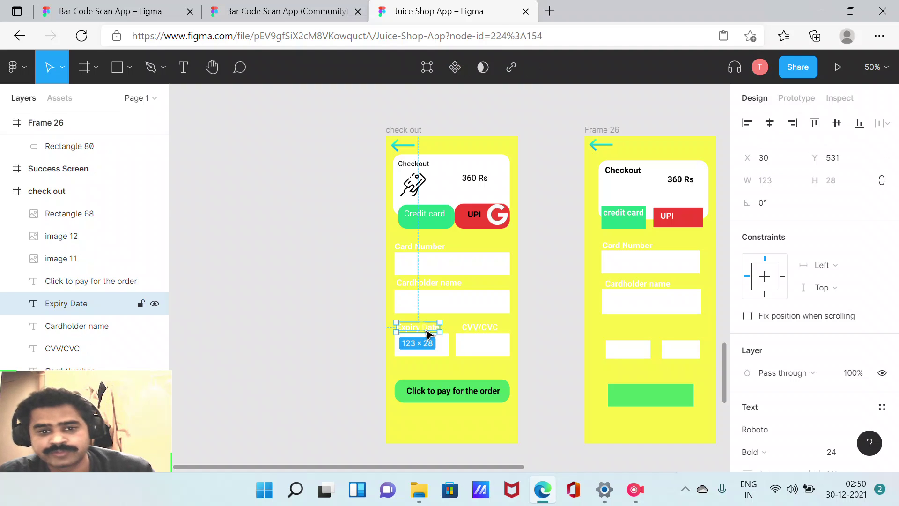
left_click(615, 338)
right_click(615, 342)
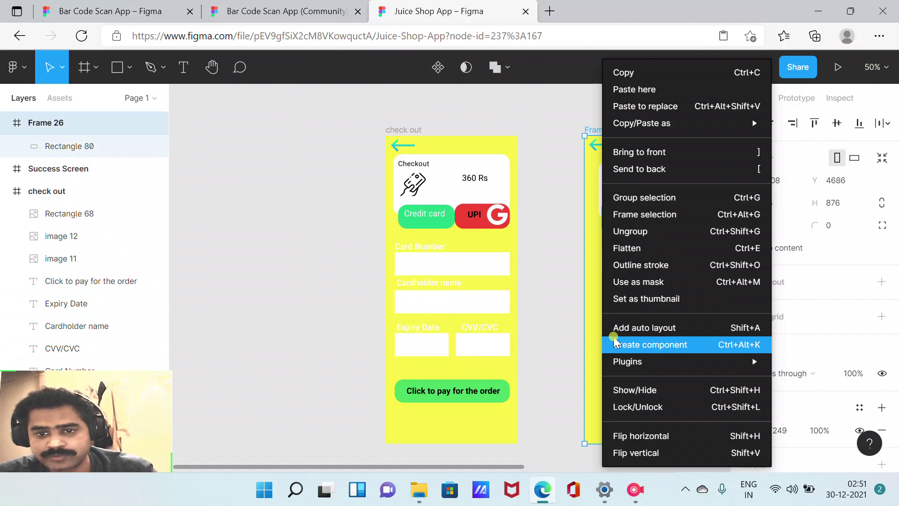
left_click(633, 89)
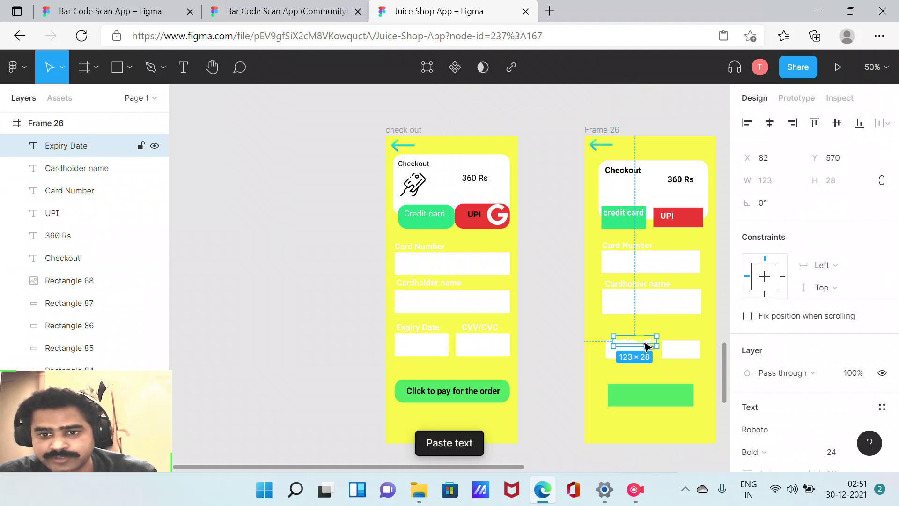
left_click_drag(645, 345, 637, 336)
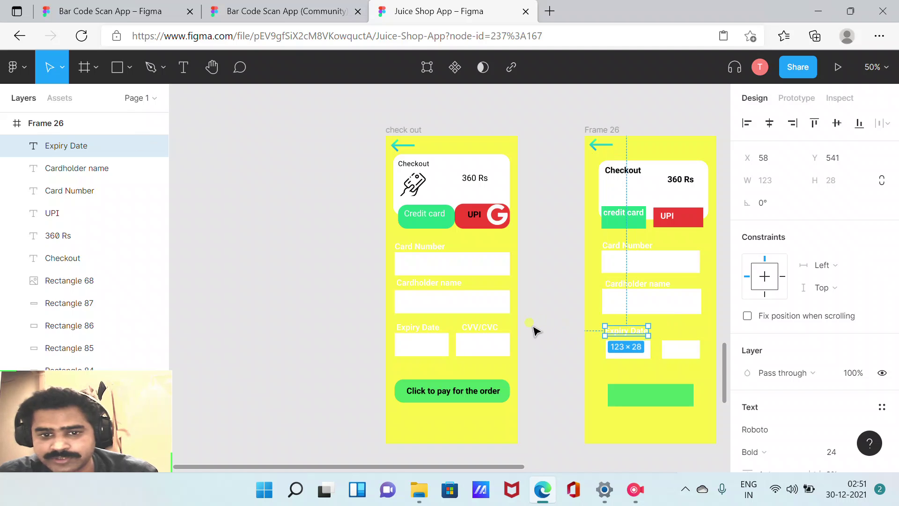
Copy the CVV/CVC label into Frame 26 above the right small field.
left_click_drag(487, 330, 489, 332)
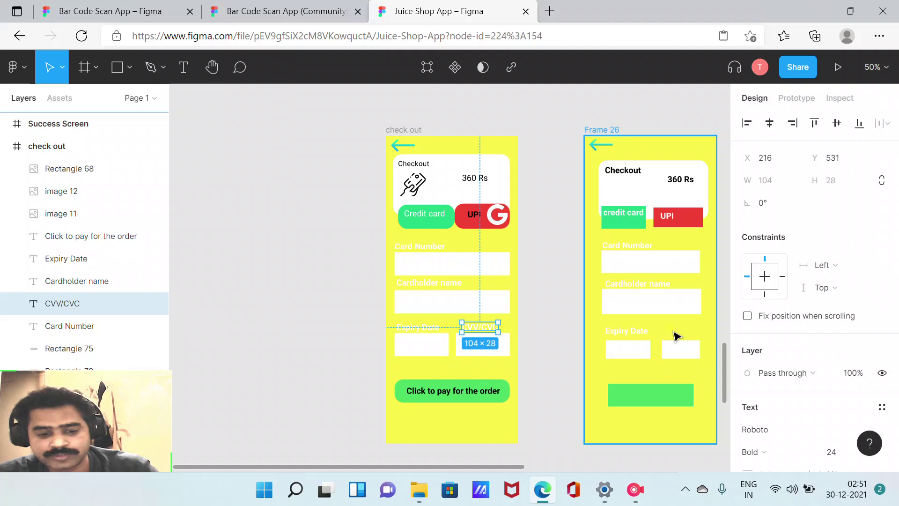
key("ctrl+v")
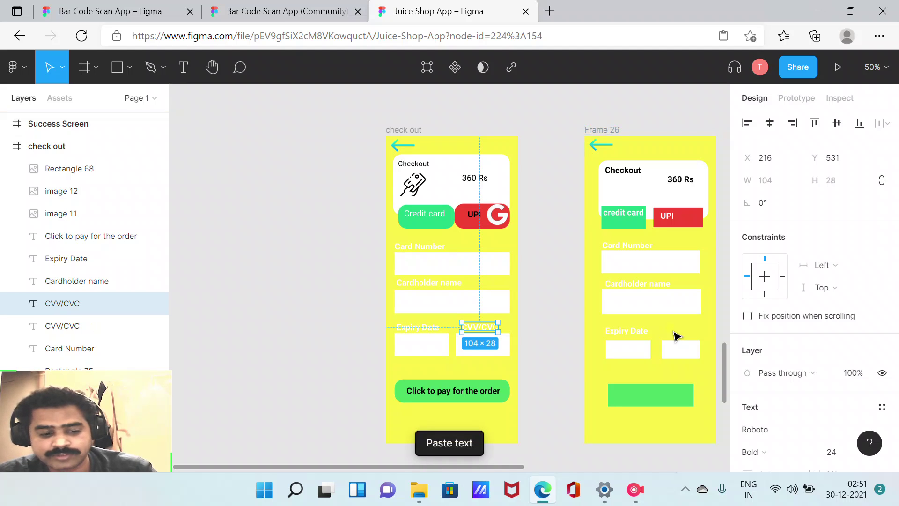
left_click(557, 334)
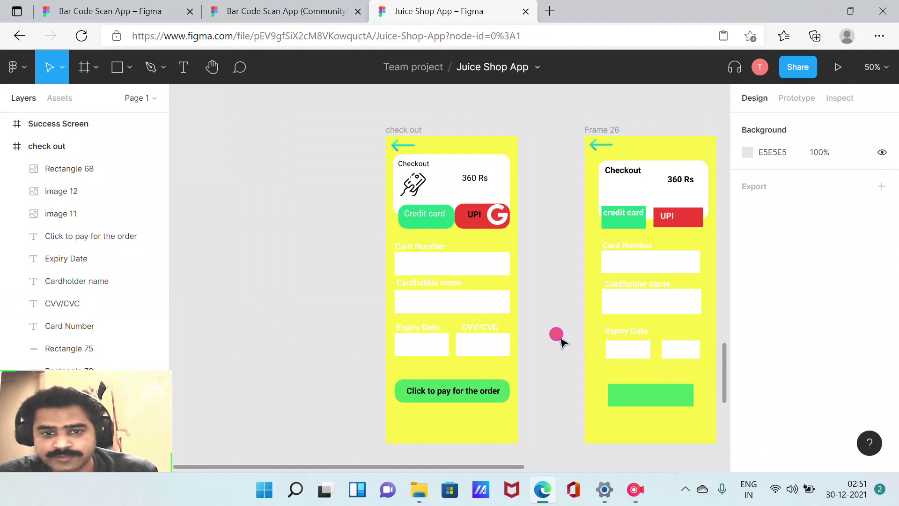
mouse_move(481, 327)
left_mouse_down()
mouse_move(558, 329)
mouse_move(484, 330)
left_mouse_up()
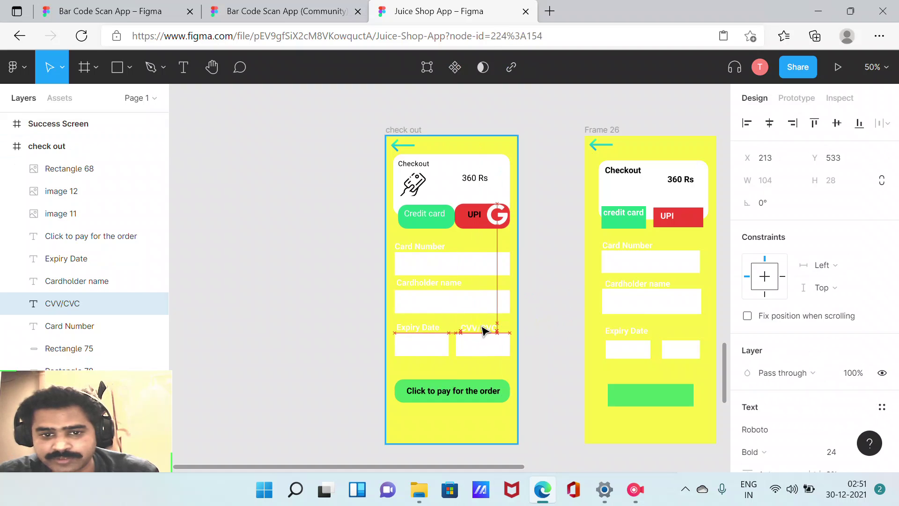
left_click(340, 248)
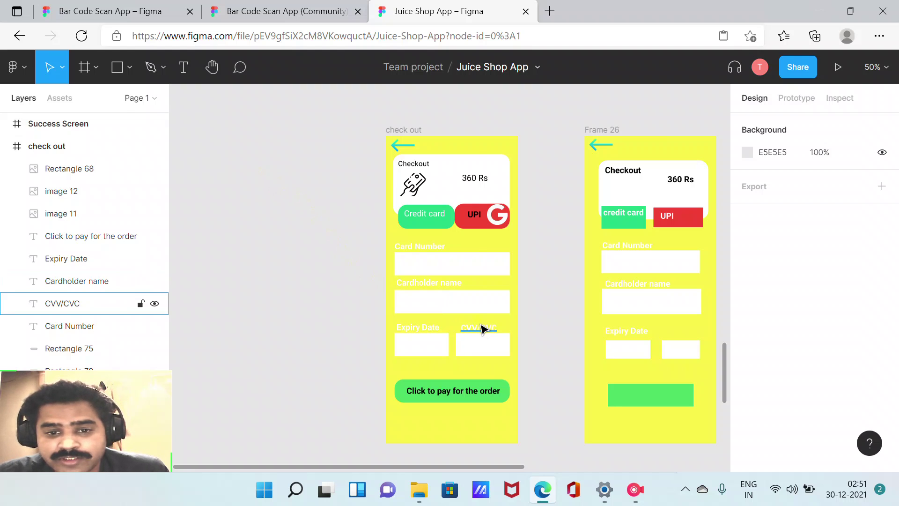
left_click(482, 334)
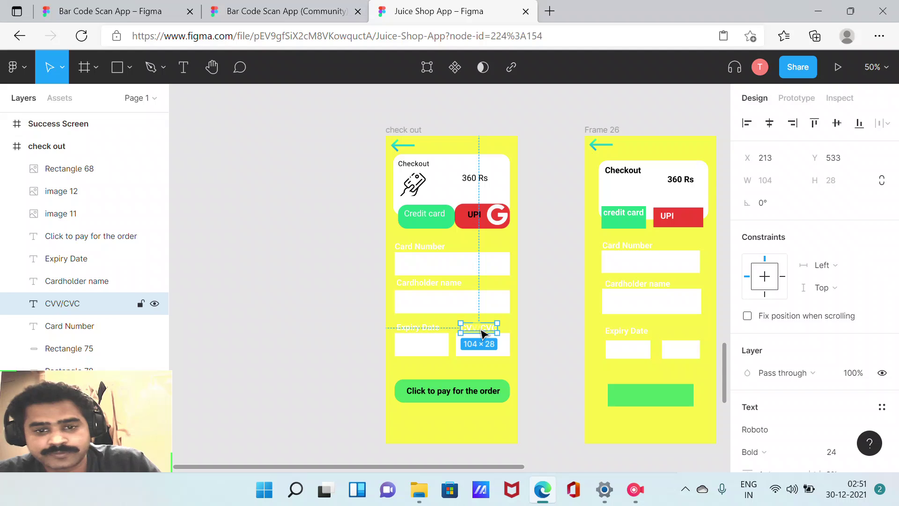
left_click(672, 326)
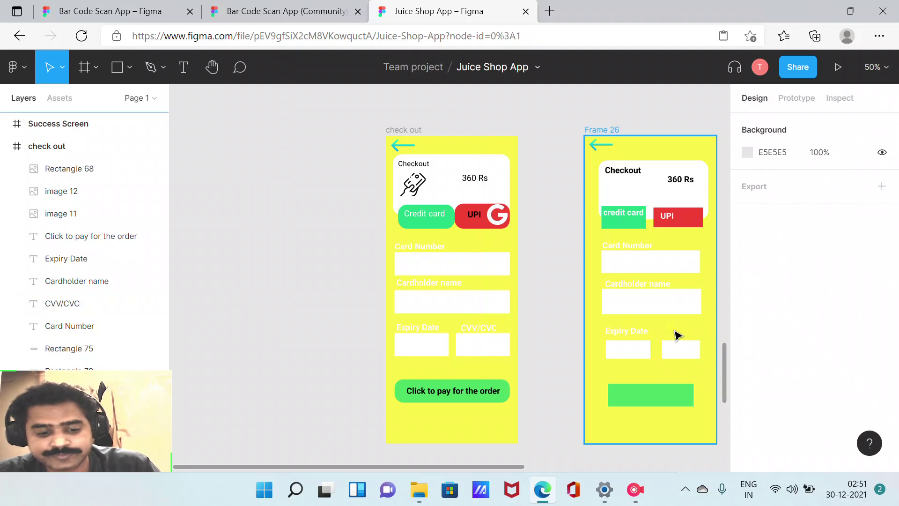
key("ctrl+v")
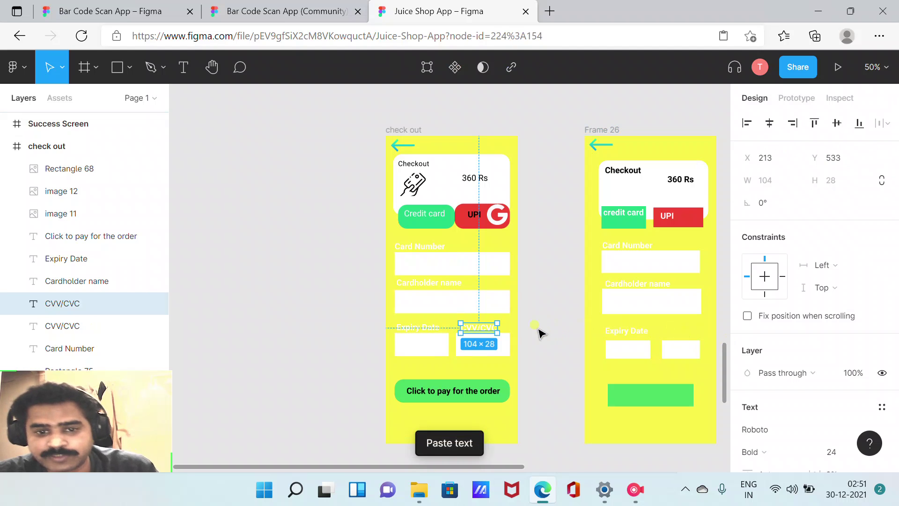
left_click(485, 321)
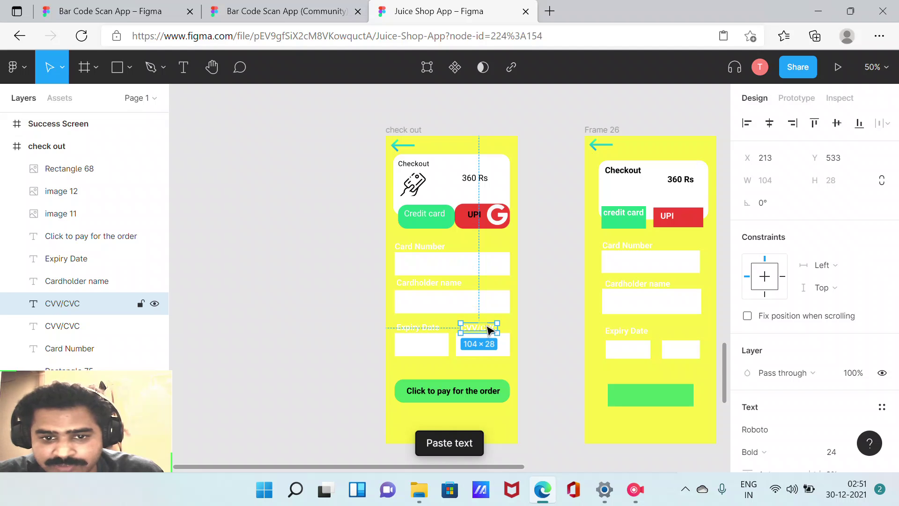
left_click_drag(487, 330, 689, 333)
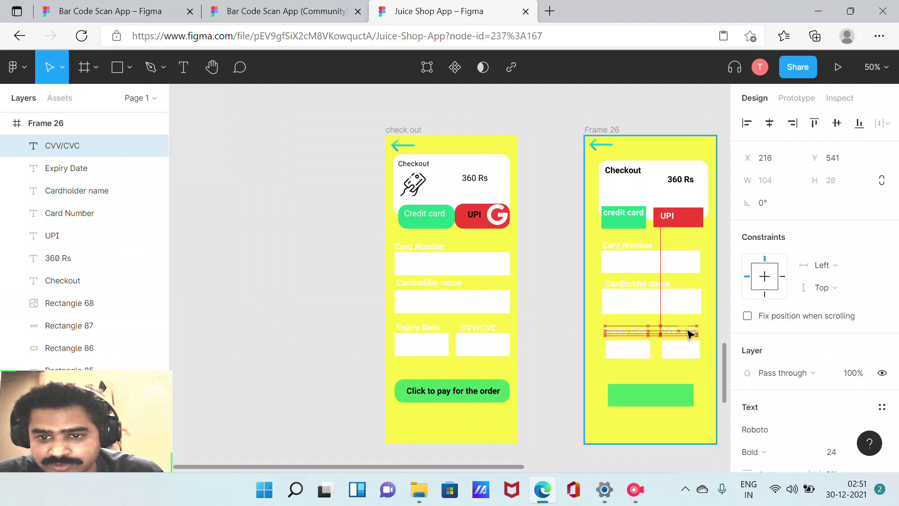
left_click(546, 361)
left_click(478, 396)
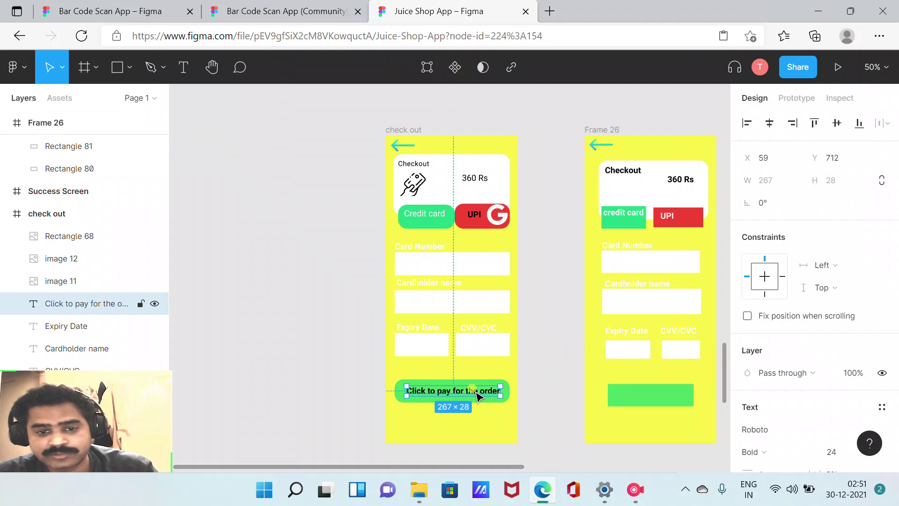
Place 'Click to pay for the order' on the green button, widened to 285 × 64.
right_click(648, 400)
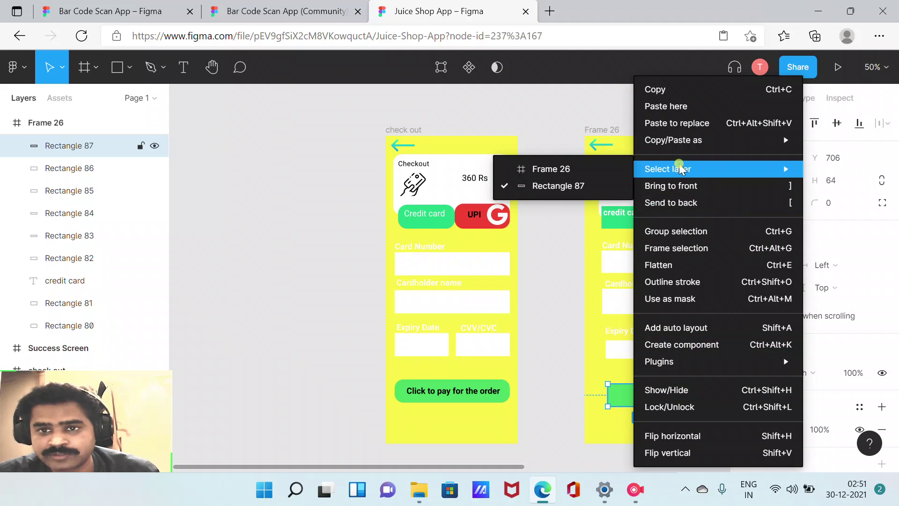
left_click(669, 105)
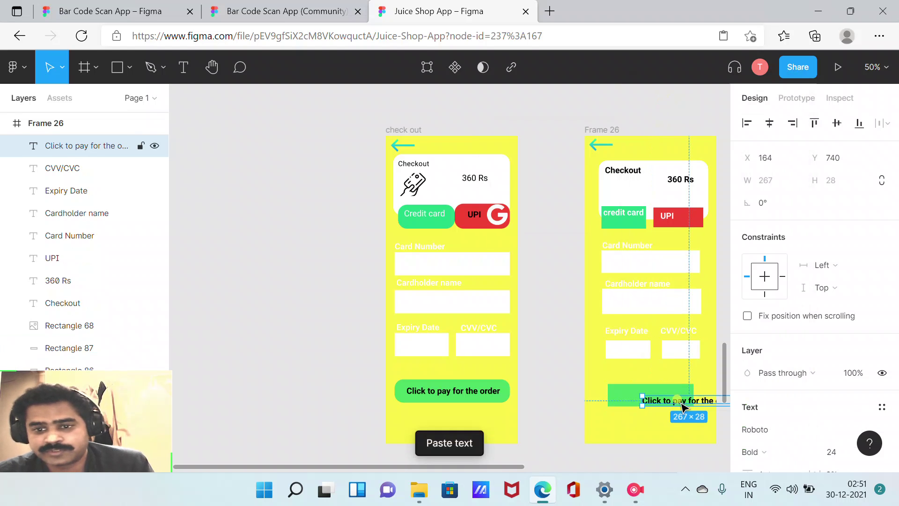
left_click_drag(677, 400, 647, 399)
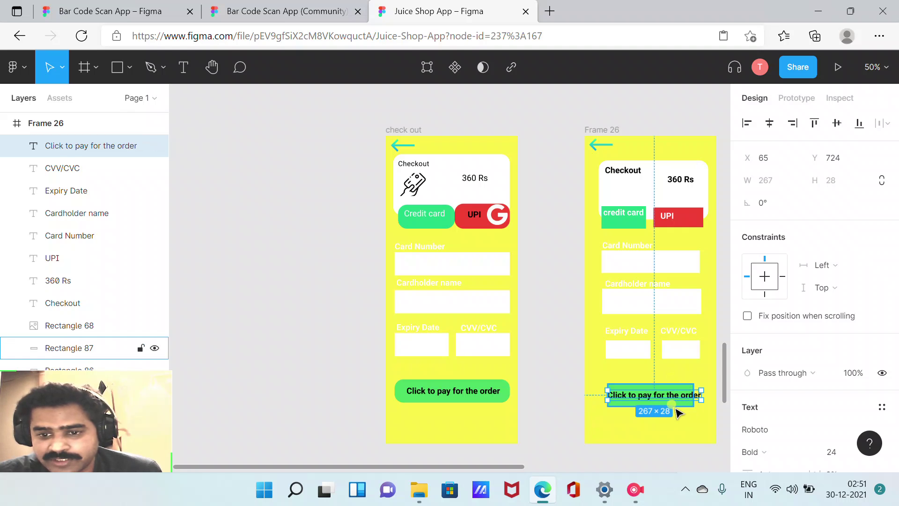
left_click(677, 409)
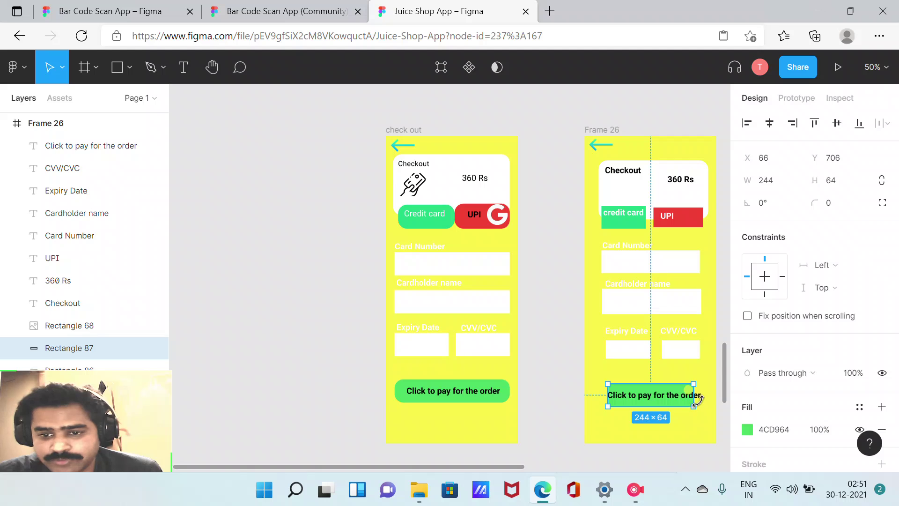
left_click_drag(696, 401, 704, 401)
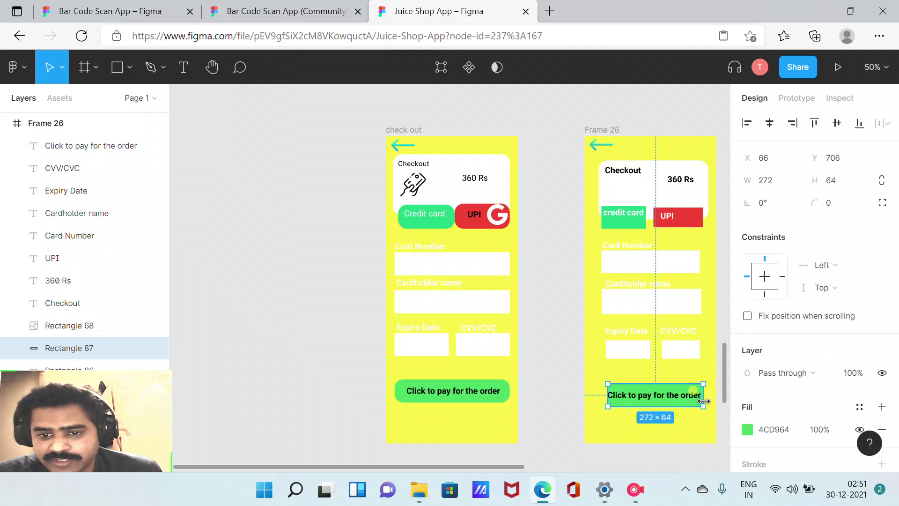
left_click_drag(607, 388, 603, 388)
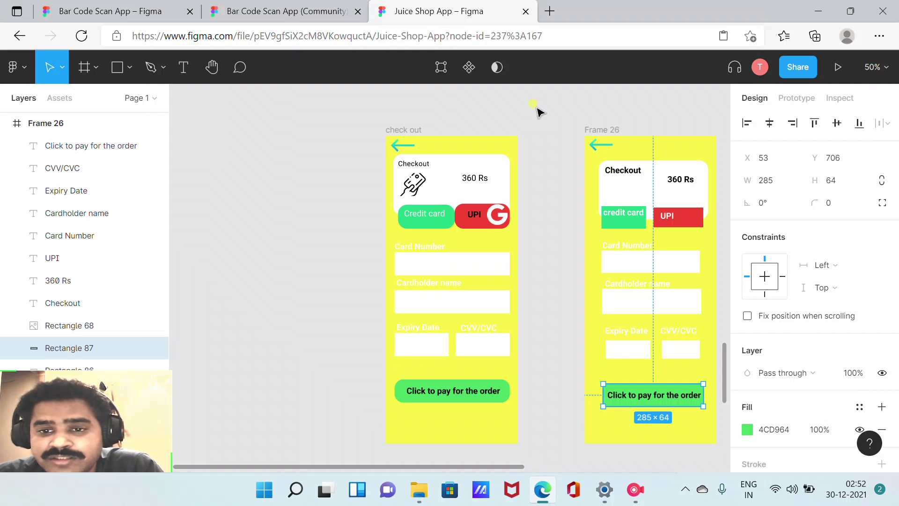
left_click(538, 109)
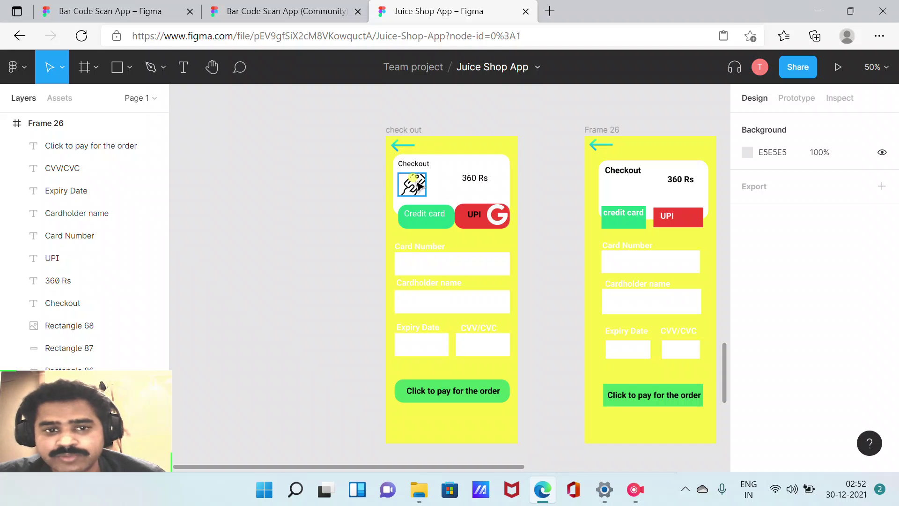
In a new browser tab, search Bing for 'flaticons' and open the Flaticon website.
left_click(551, 12)
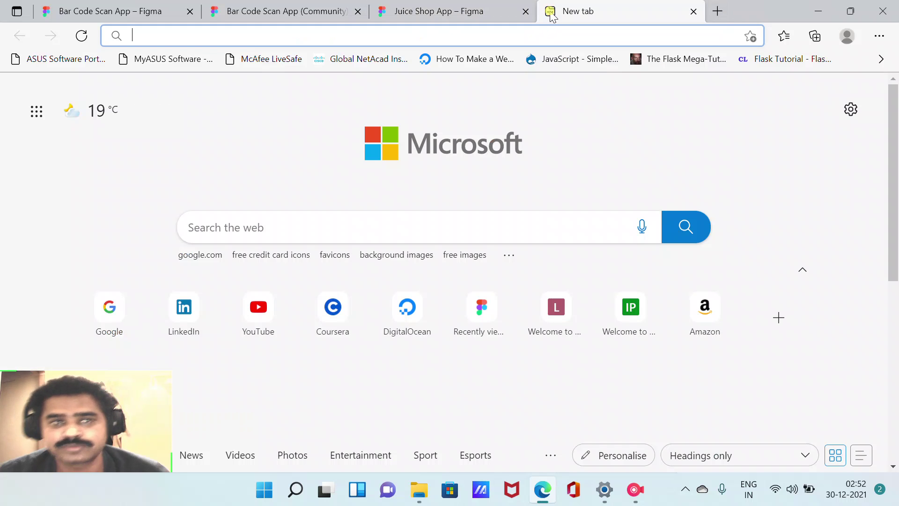
type("flaticons")
key("Return")
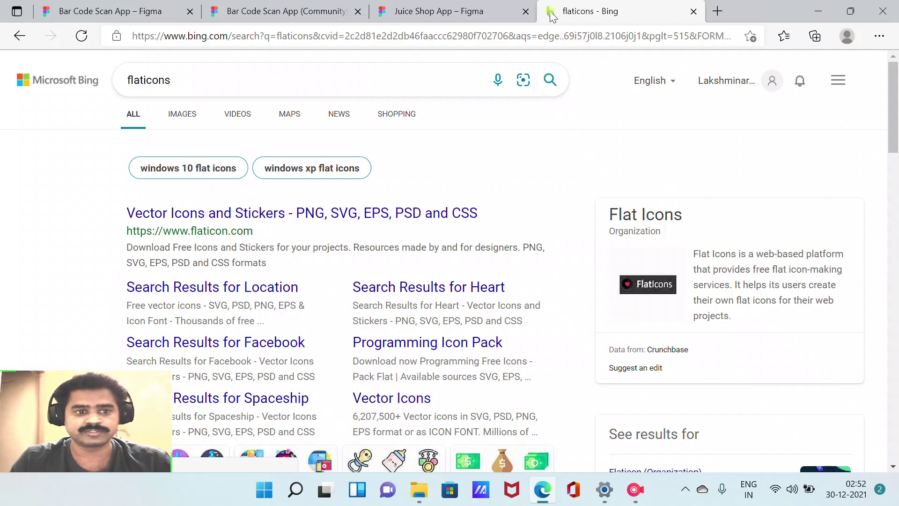
left_click(236, 214)
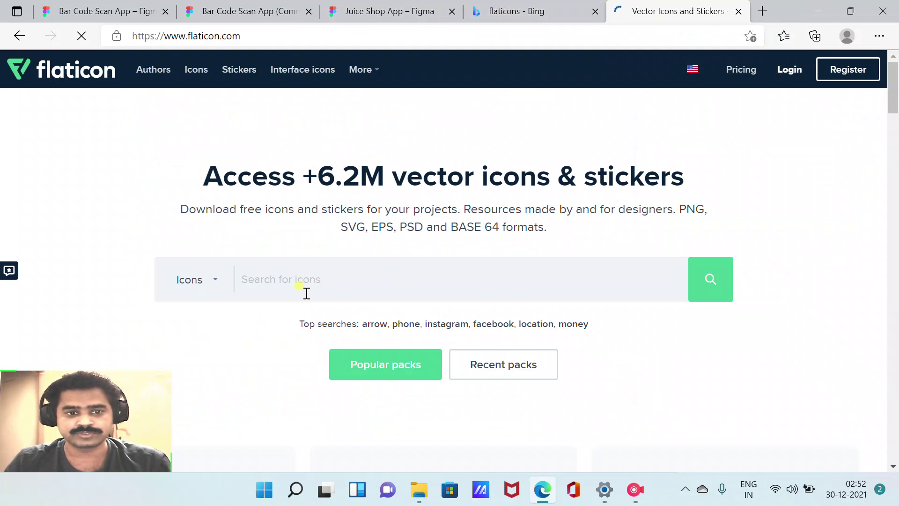
Search Flaticon for a credit card icon, copy it as PNG, and return to Figma.
type("credit card")
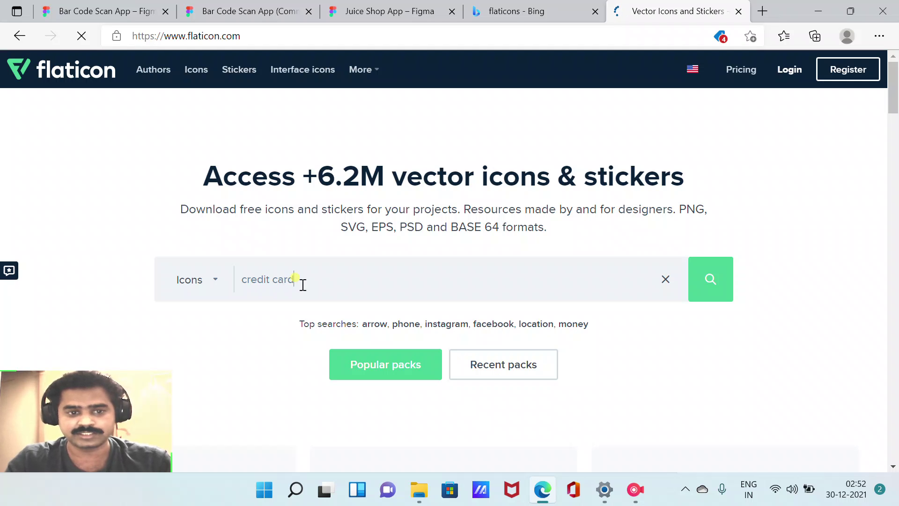
key("Return")
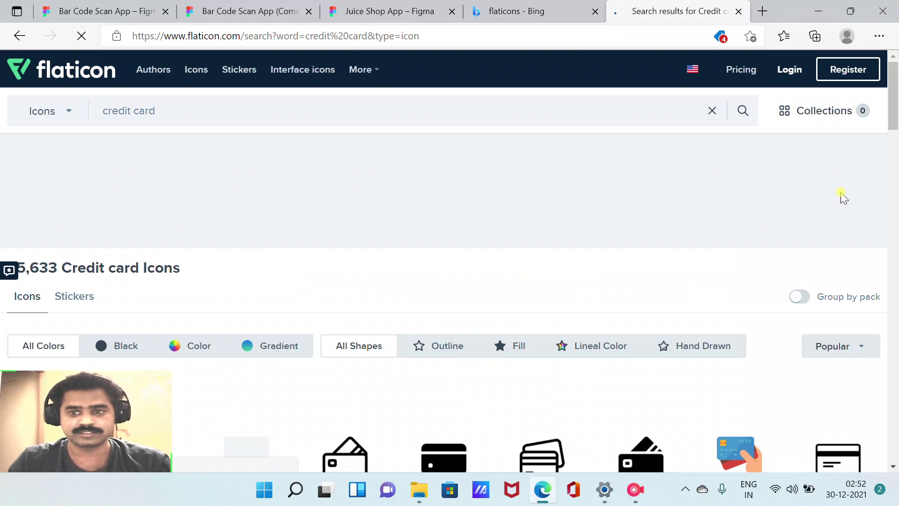
left_click_drag(895, 102, 896, 145)
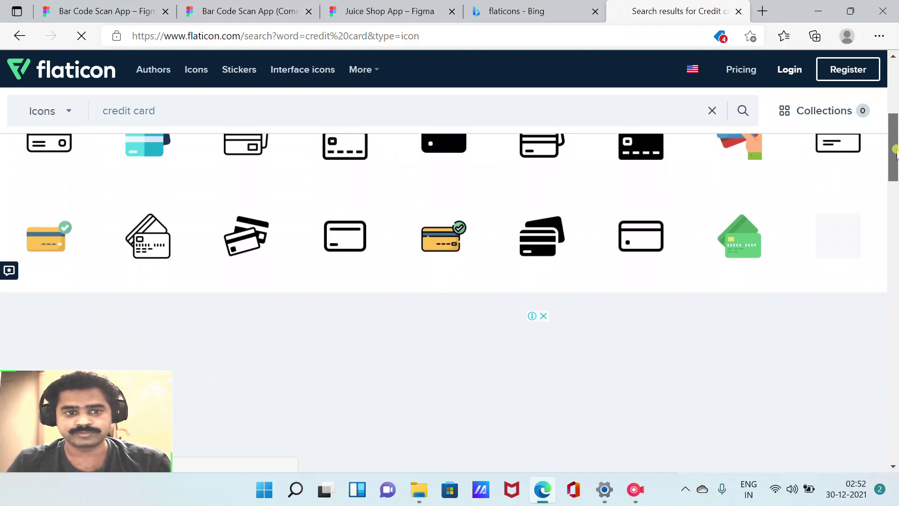
mouse_move(345, 189)
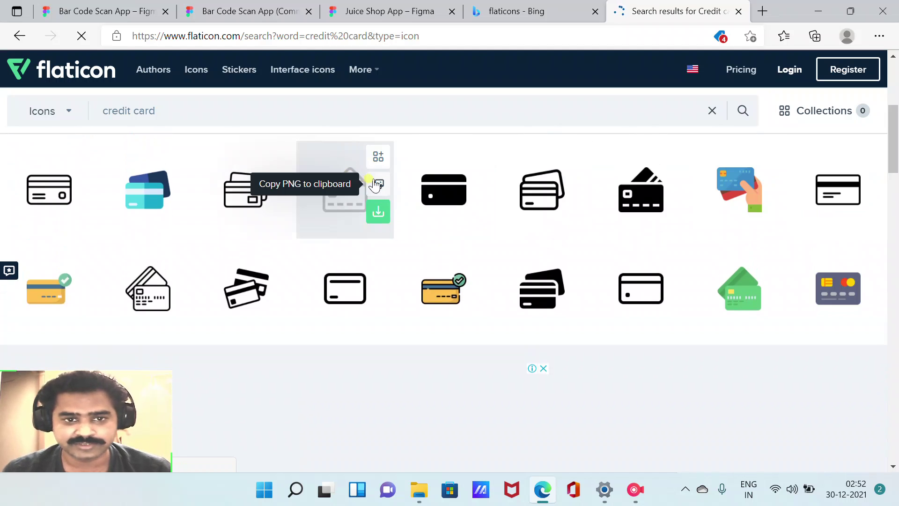
left_click(379, 184)
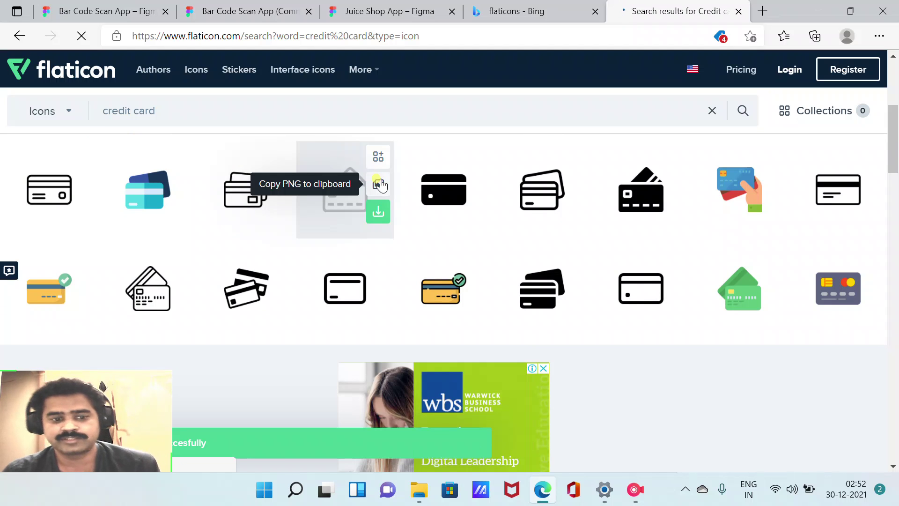
left_click(355, 7)
key("ctrl+v")
left_click(295, 228)
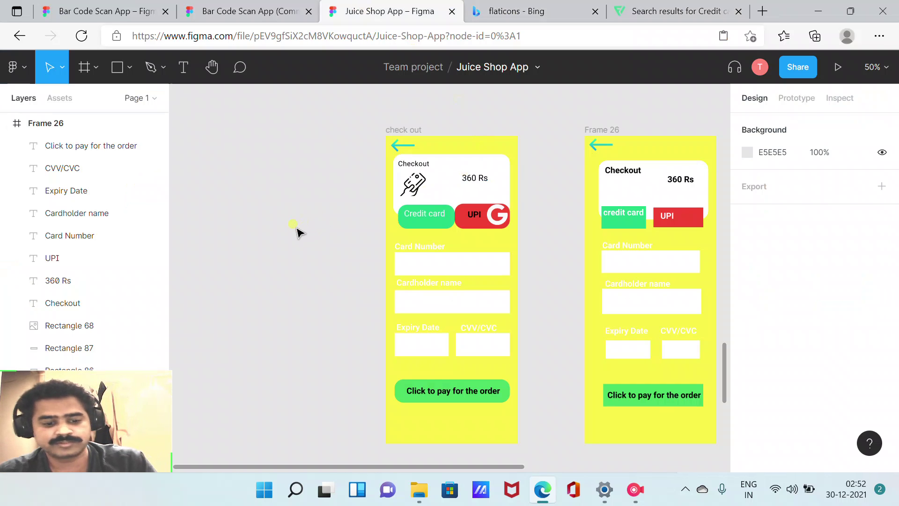
Paste the credit card icon onto the canvas and shrink it down from 512×512.
key("ctrl+v")
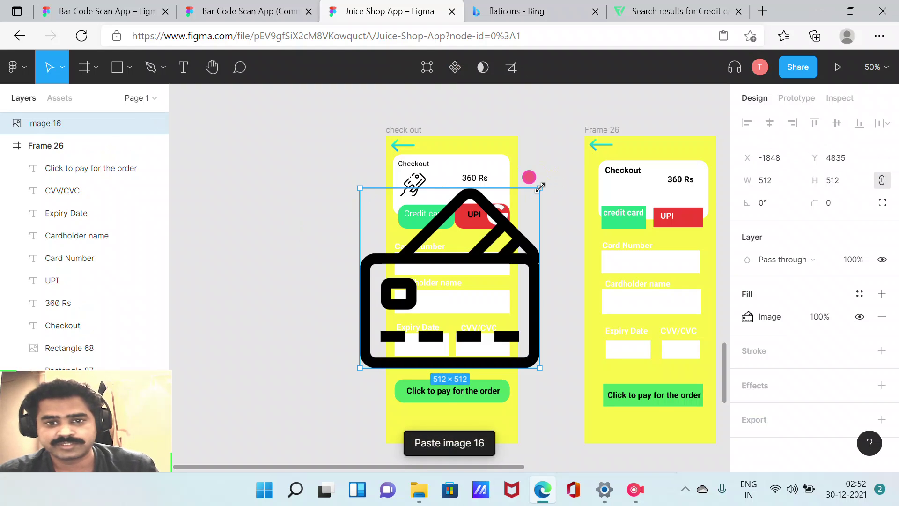
left_click_drag(540, 188, 416, 272)
mouse_move(387, 306)
left_mouse_down()
mouse_move(270, 237)
mouse_move(357, 245)
left_mouse_up()
mouse_move(355, 299)
left_mouse_down()
mouse_move(309, 242)
mouse_move(308, 268)
left_mouse_up()
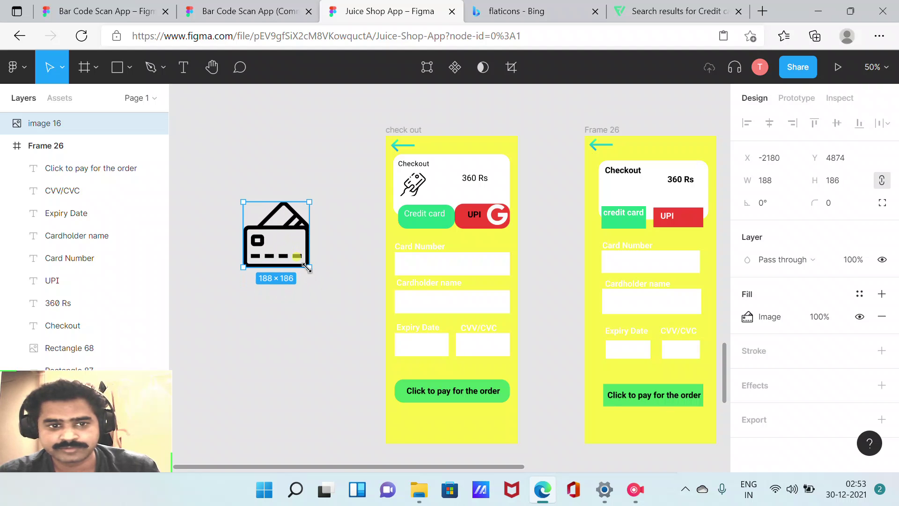
mouse_move(307, 201)
left_mouse_down()
mouse_move(277, 231)
mouse_move(284, 234)
left_mouse_up()
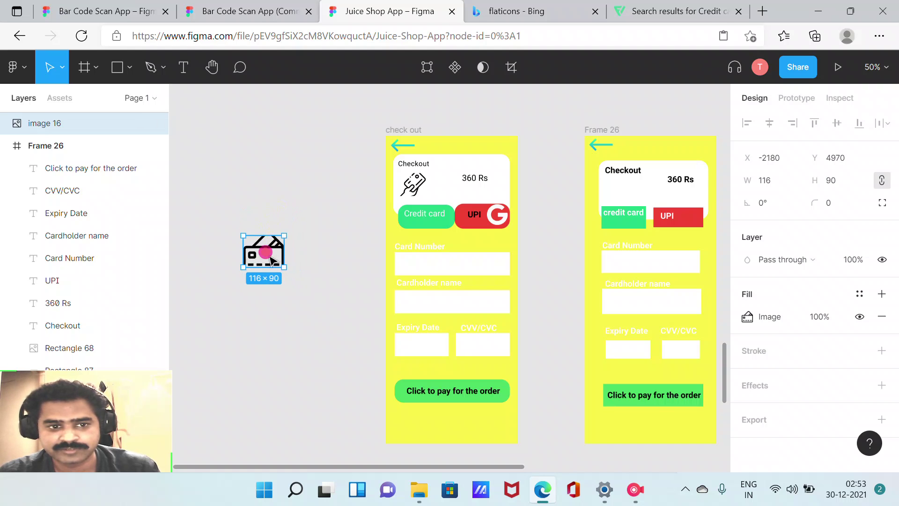
Fine-tune the credit card icon's size to about 108 × 98.
mouse_move(271, 260)
left_mouse_down()
mouse_move(270, 250)
mouse_move(324, 311)
left_mouse_up()
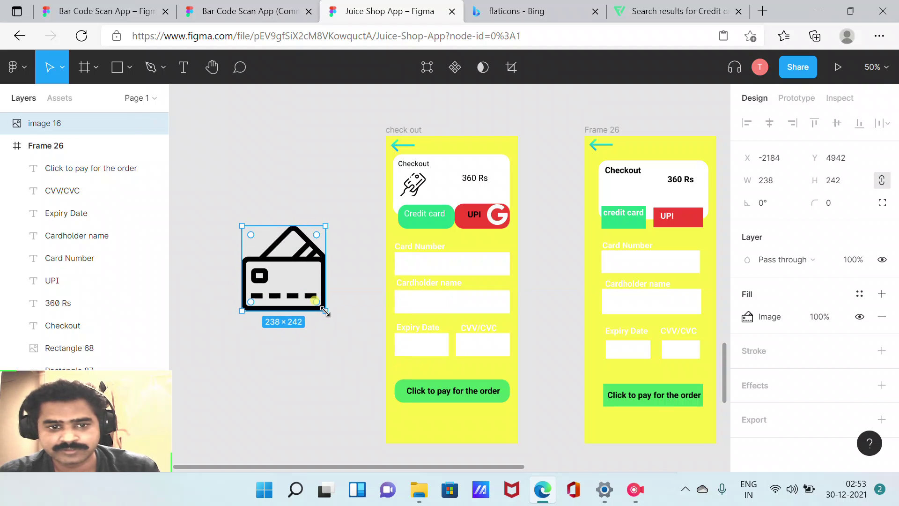
left_click_drag(242, 225, 250, 234)
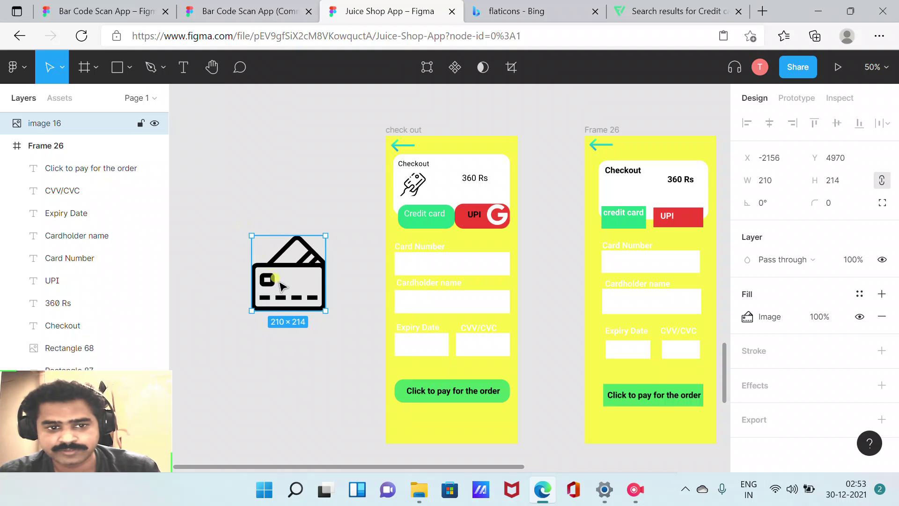
left_click_drag(287, 307, 290, 280)
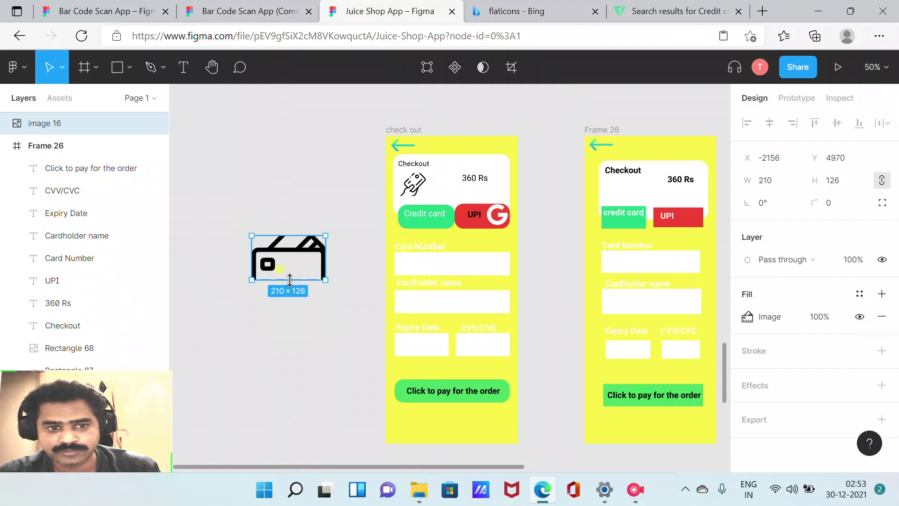
left_click_drag(326, 281, 290, 262)
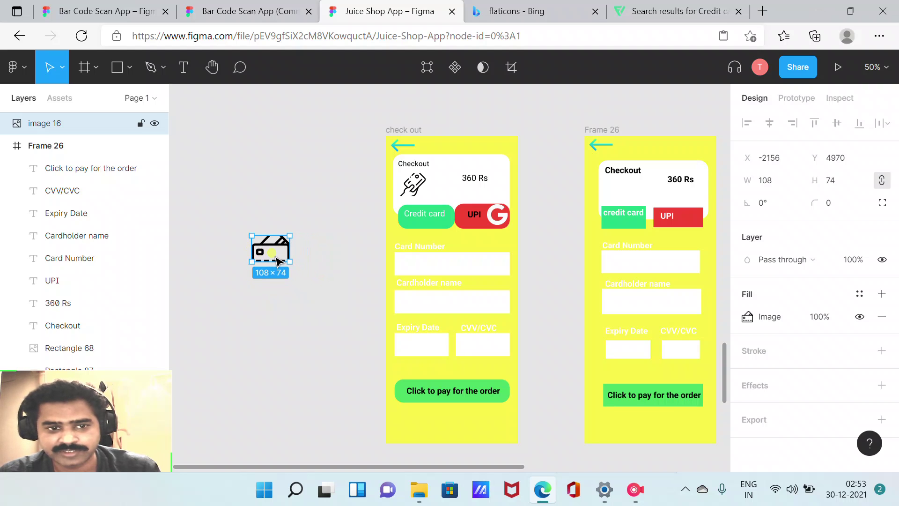
left_click_drag(278, 262, 282, 276)
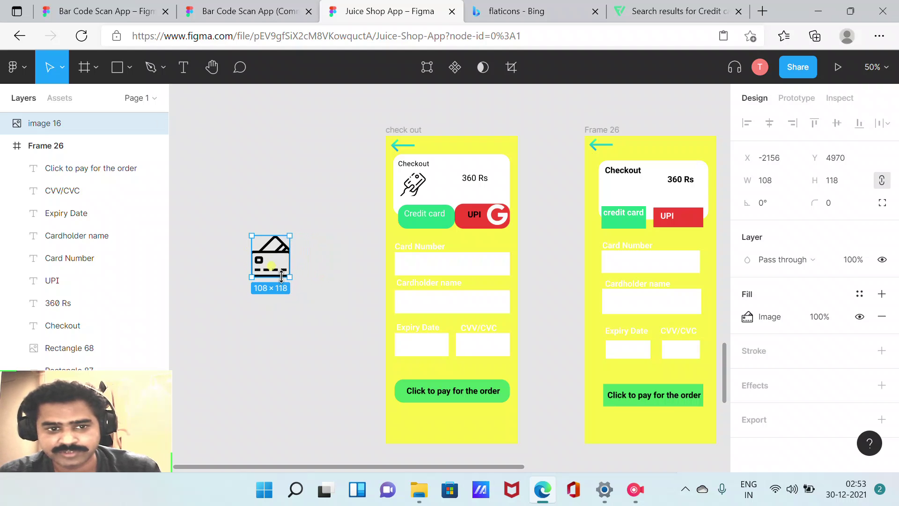
left_click_drag(282, 277, 631, 193)
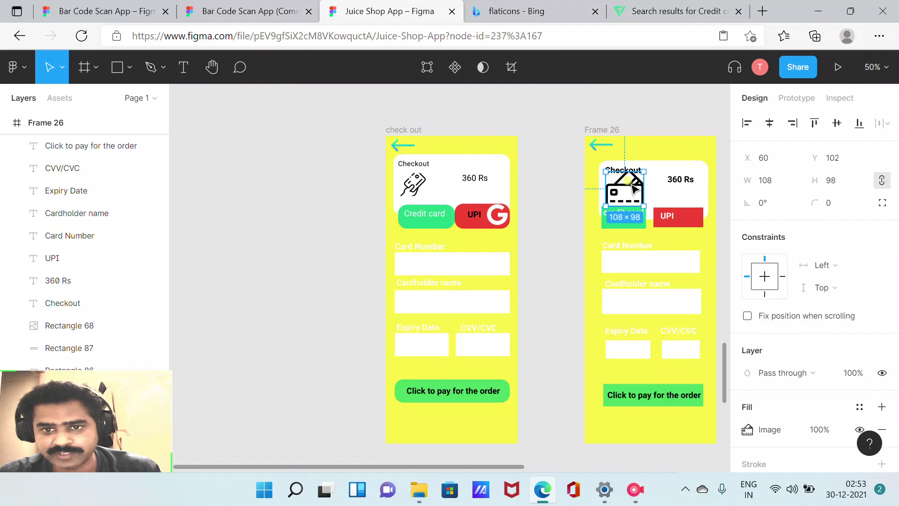
Shrink the credit card icon to about 71 × 78 under the Checkout title.
mouse_move(644, 169)
left_mouse_down()
mouse_move(635, 178)
mouse_move(648, 190)
left_mouse_up()
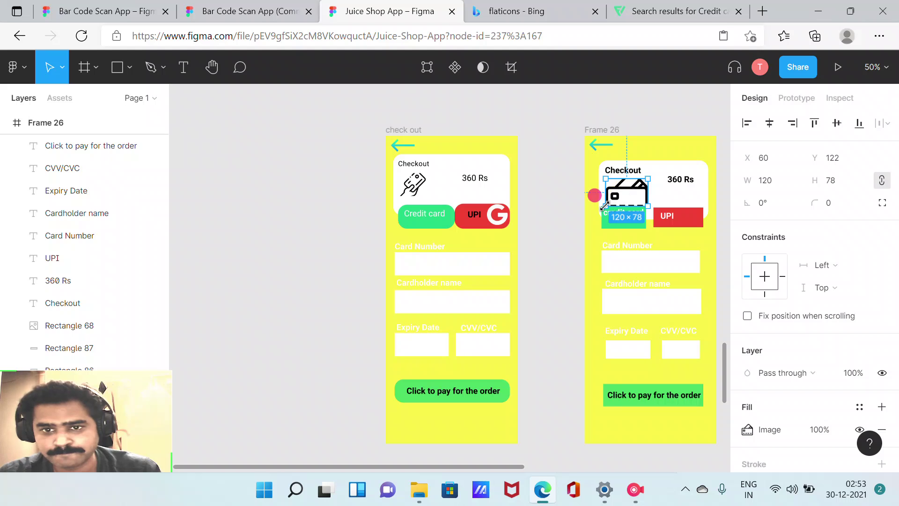
left_click_drag(605, 207, 612, 199)
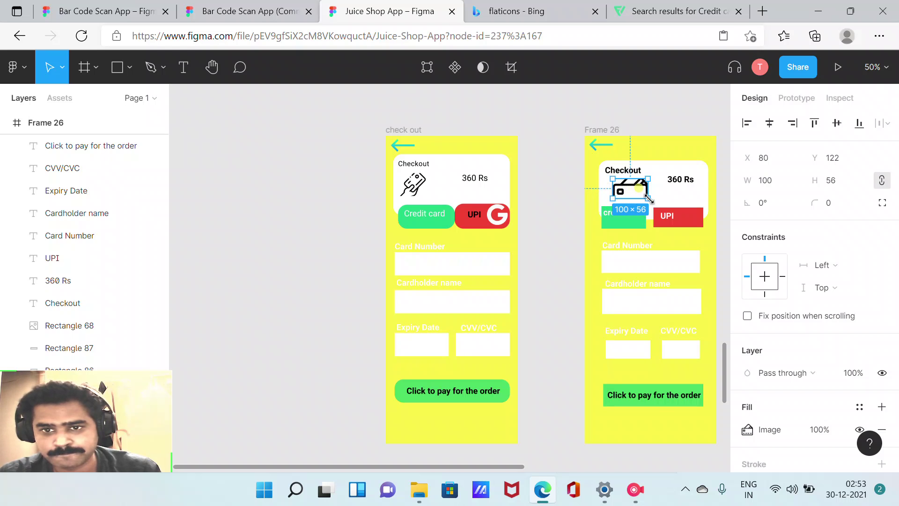
left_click_drag(649, 198, 639, 206)
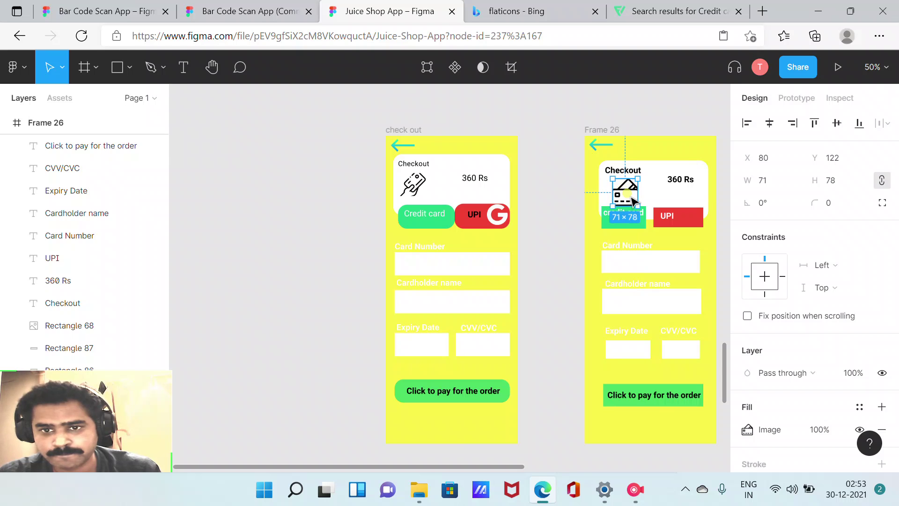
left_click_drag(631, 201, 630, 194)
Review the layout and lower the credit card icon slightly within the white card.
left_click(621, 116)
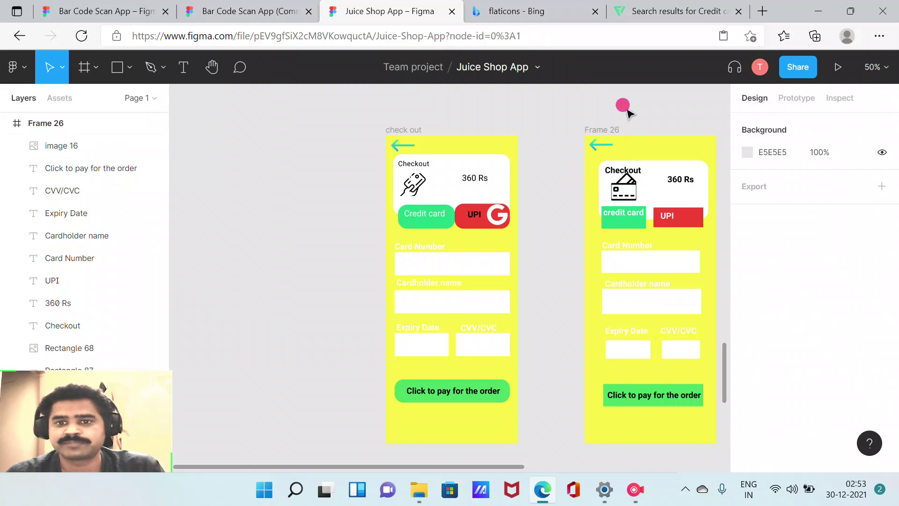
left_click(632, 180)
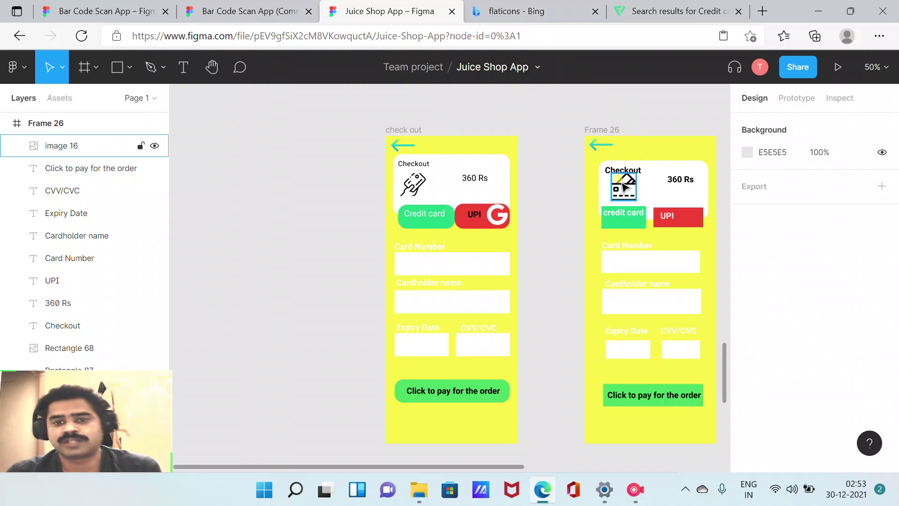
left_click_drag(622, 190, 624, 188)
left_click(552, 131)
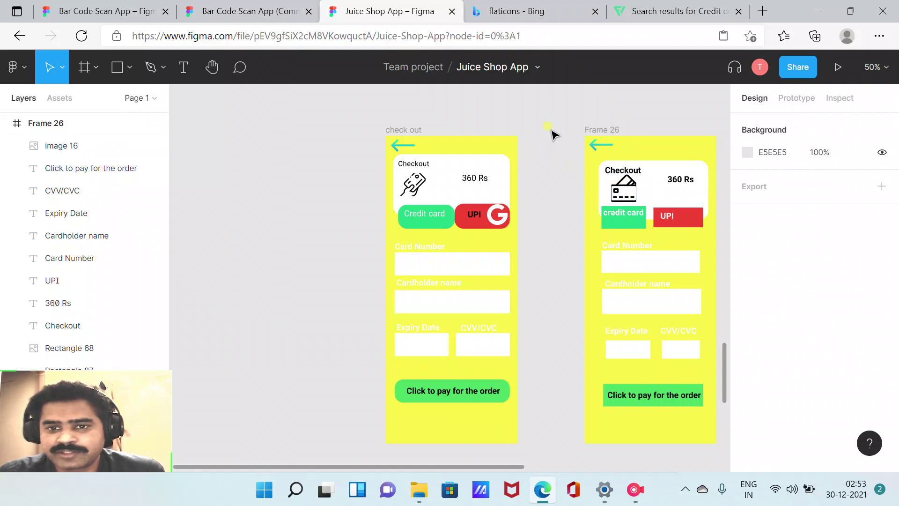
left_click(498, 216)
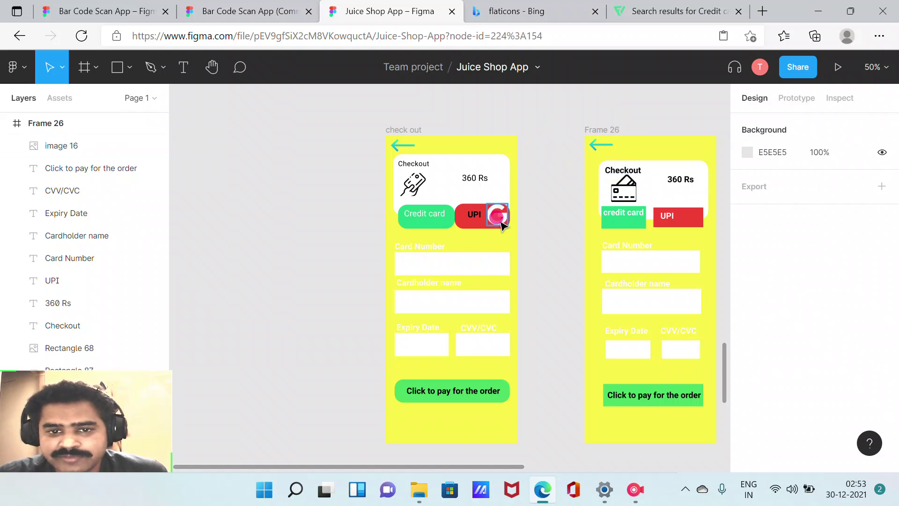
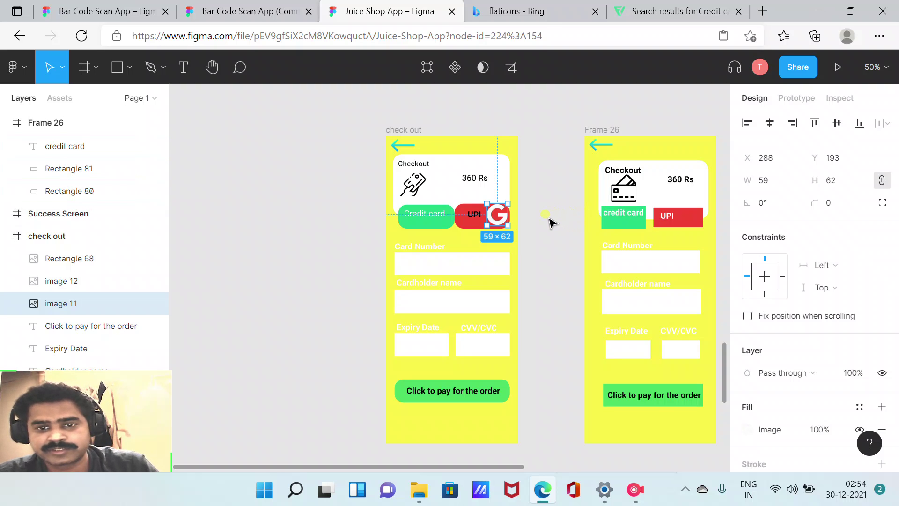
Paste the G icon into Frame 26 and resize it to 40×46 on the UPI button.
right_click(689, 217)
left_click(709, 106)
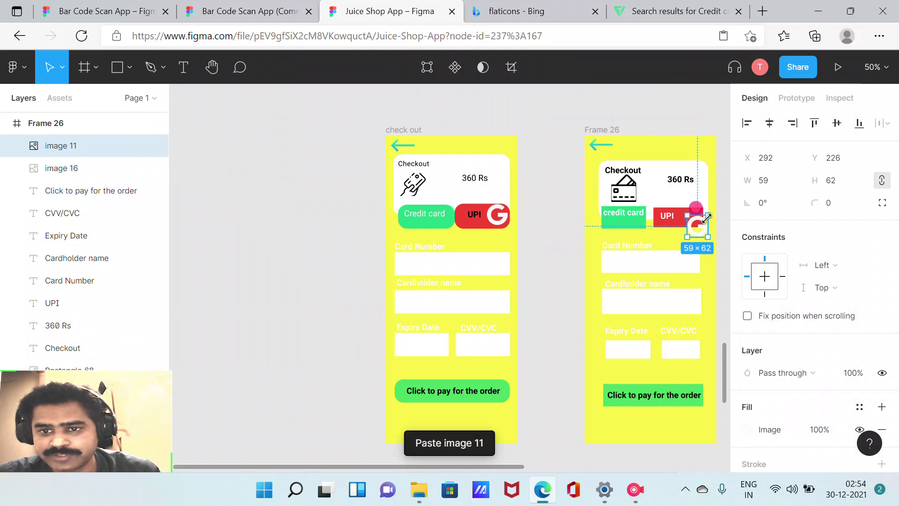
left_click_drag(707, 217, 707, 220)
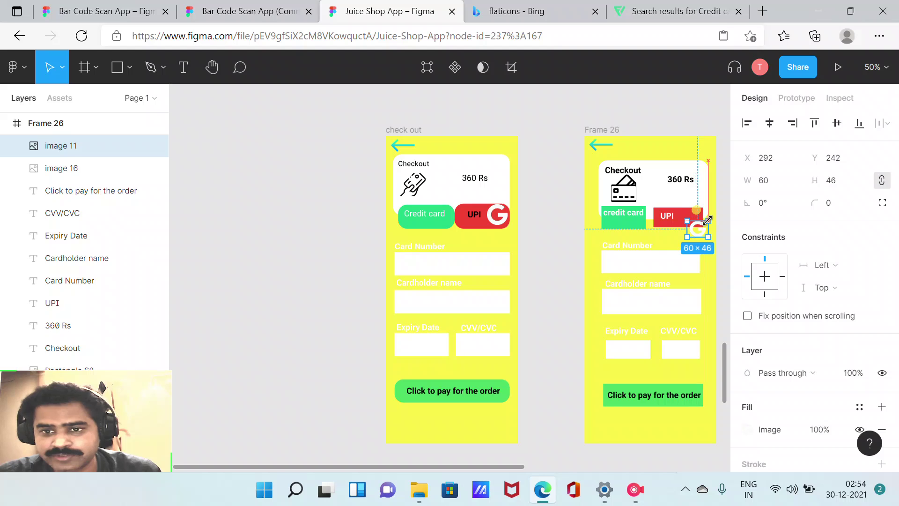
mouse_move(706, 220)
left_mouse_down()
mouse_move(700, 231)
mouse_move(694, 221)
left_mouse_up()
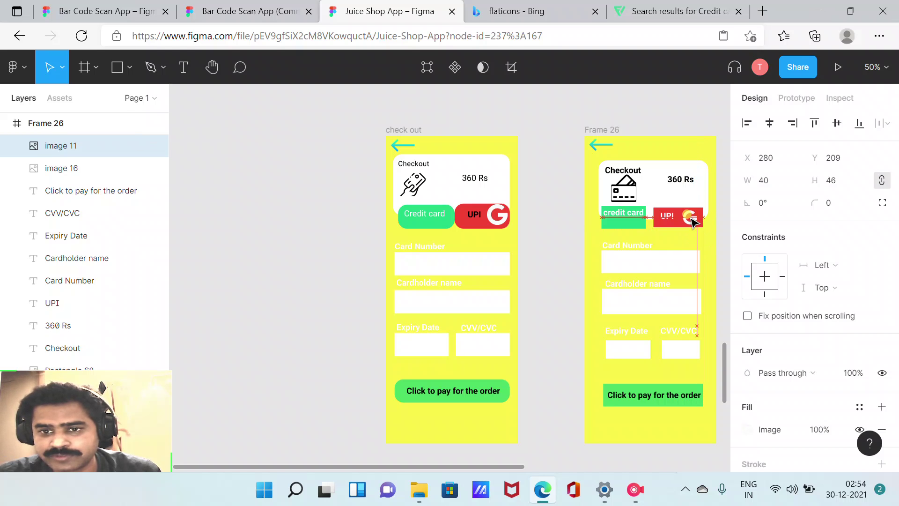
Give the green credit card button a 25 radius on all four corners.
left_click(637, 222)
left_click(883, 204)
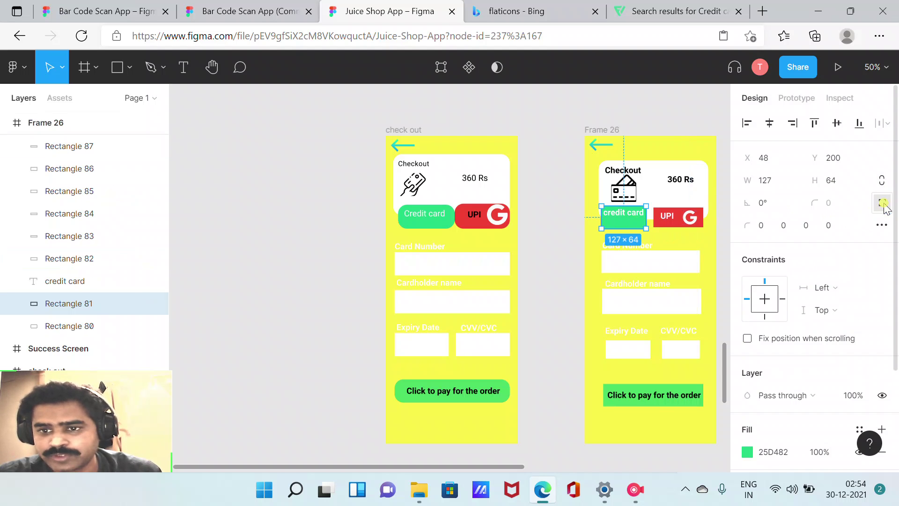
left_click(762, 226)
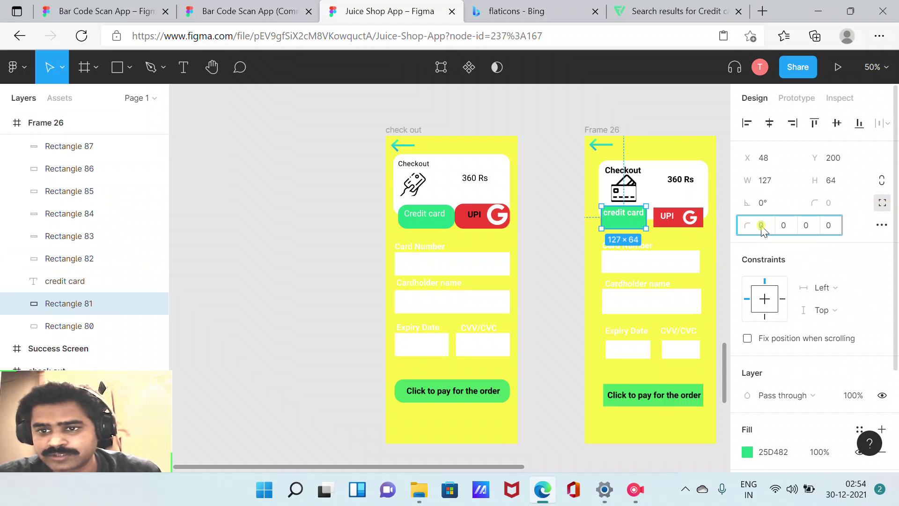
type("25")
key("Tab")
type("2")
key("Tab")
type("25 2")
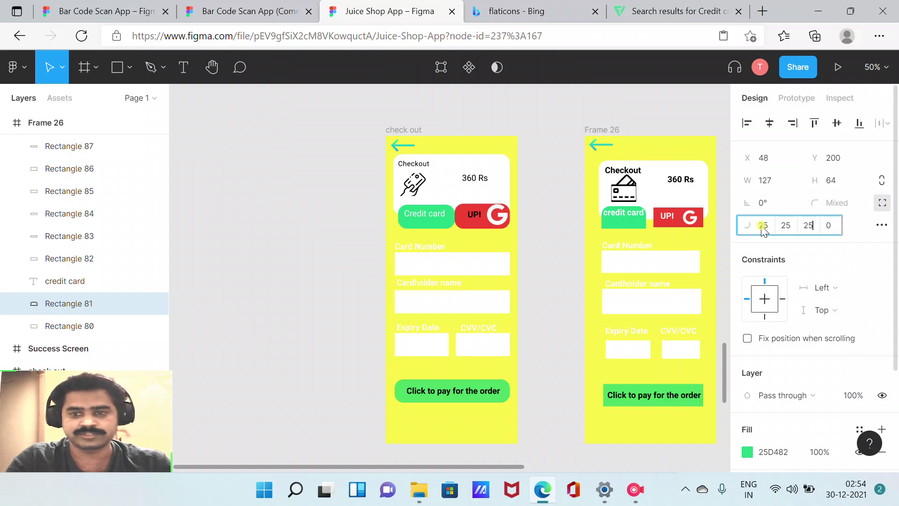
type("5")
key("Return")
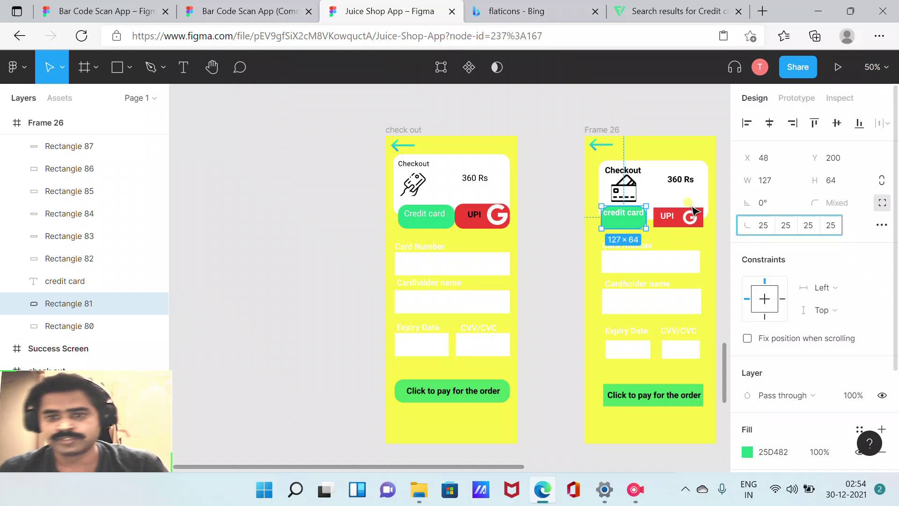
left_click(556, 181)
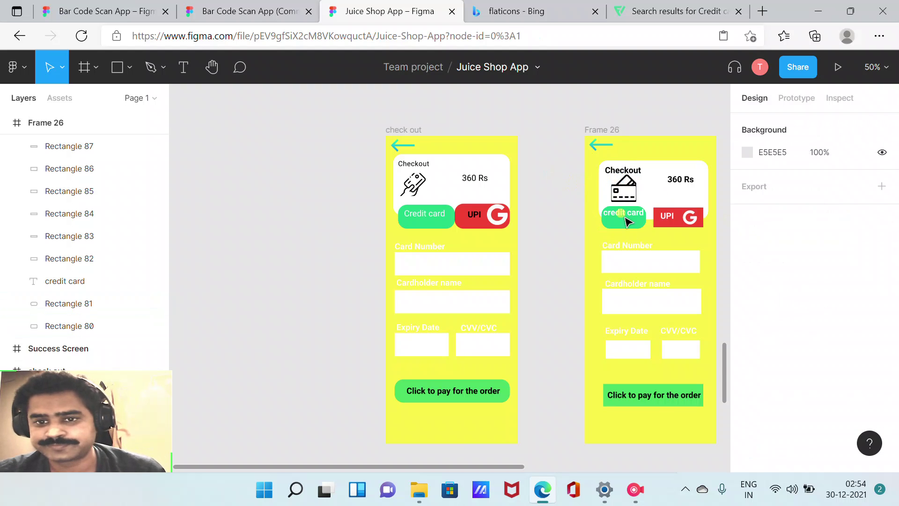
Set the red UPI button's corner radius to 25.
left_click(678, 221)
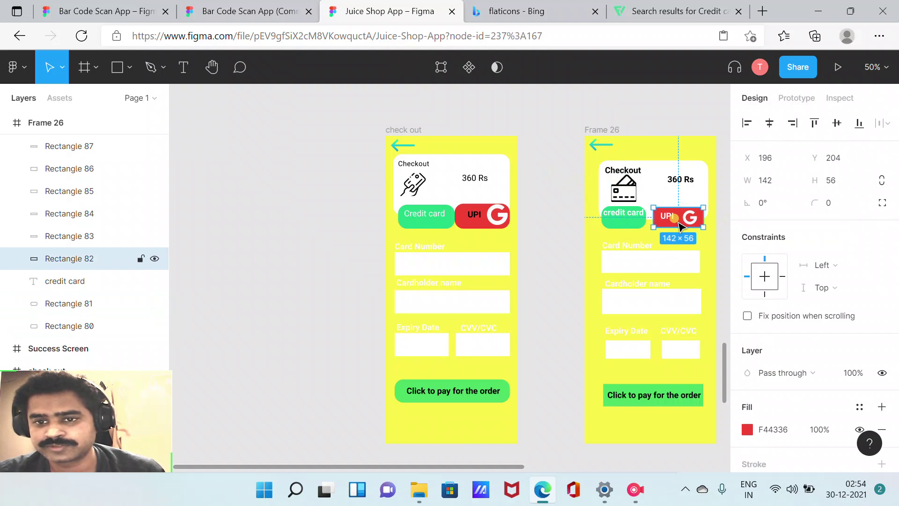
left_click(883, 206)
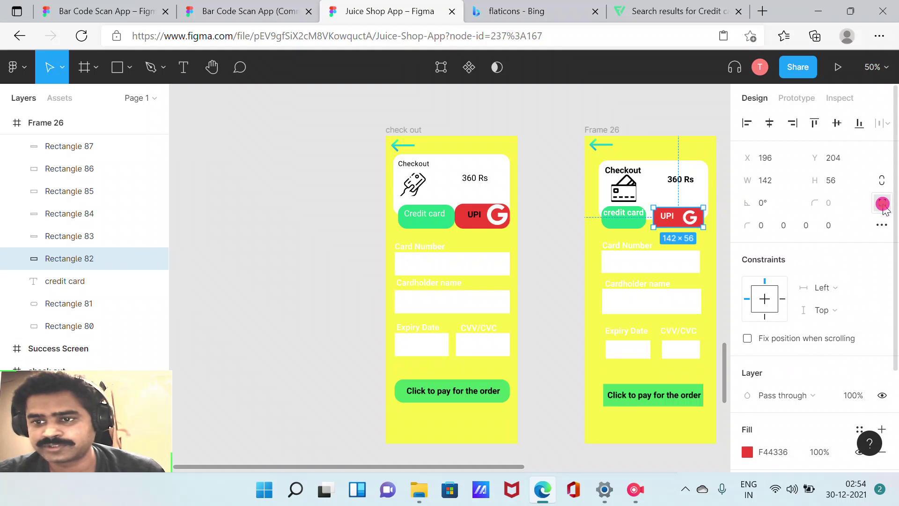
left_click(762, 226)
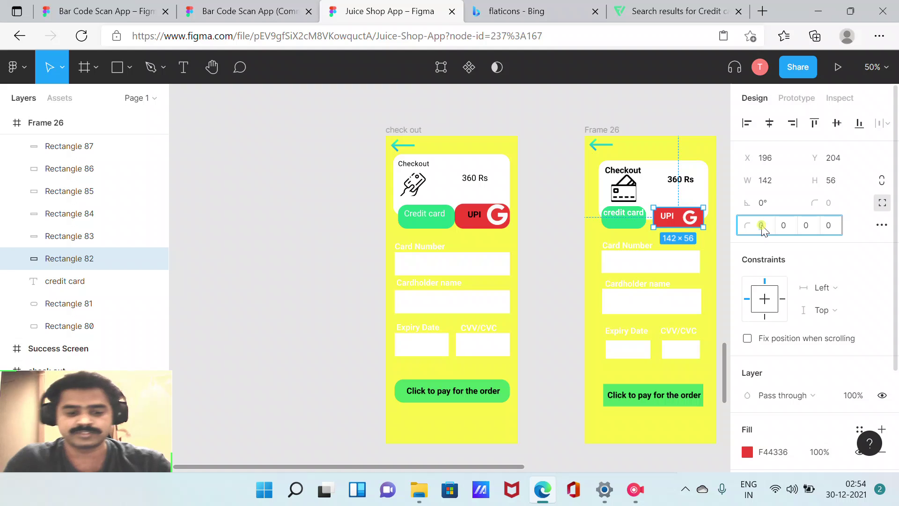
type("25")
key("Tab")
type("25")
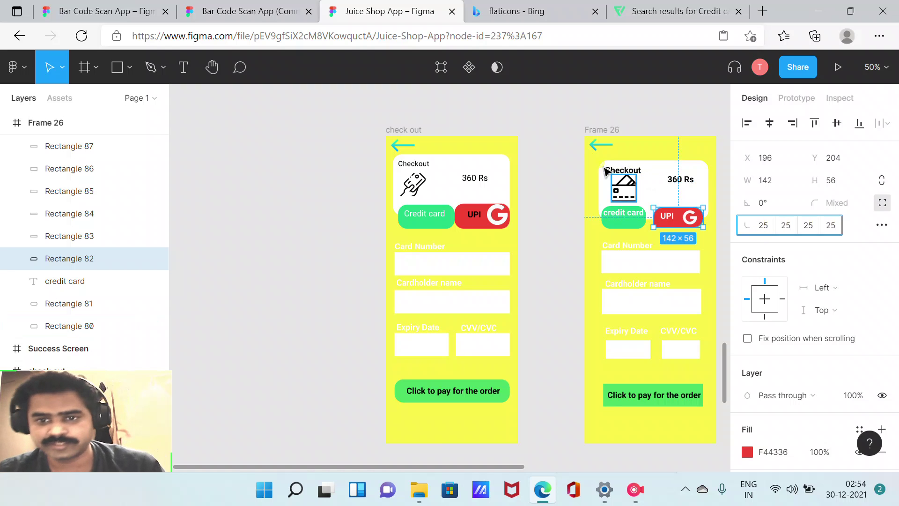
left_click(551, 144)
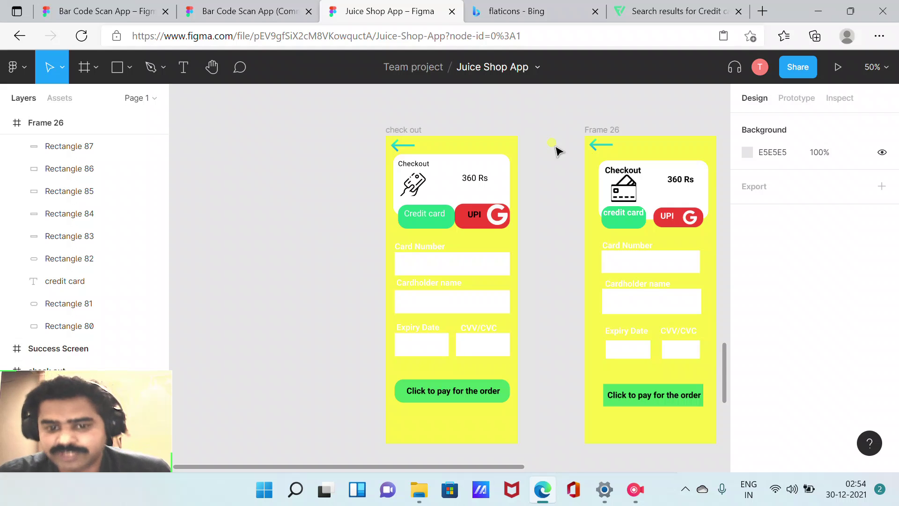
Round all corners of the 285×64 'Click to pay for the order' button to 25.
left_click(669, 392)
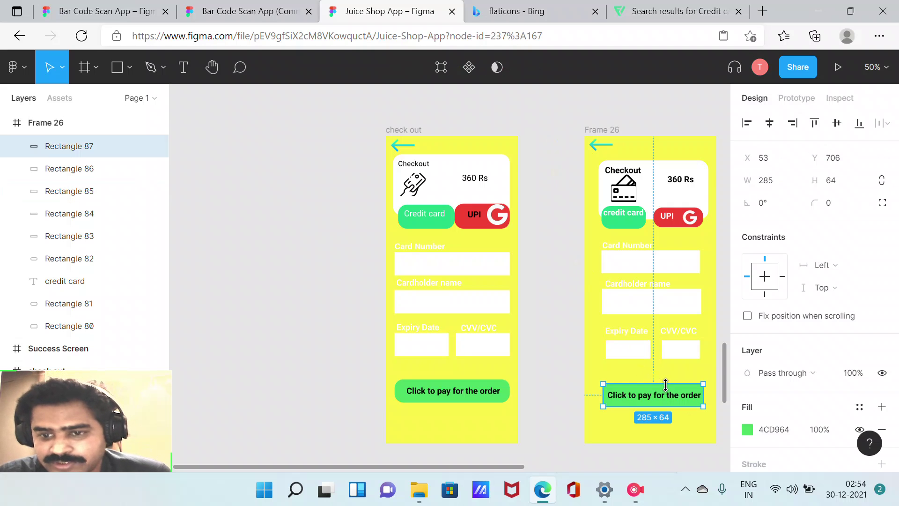
left_click(882, 202)
left_click(764, 226)
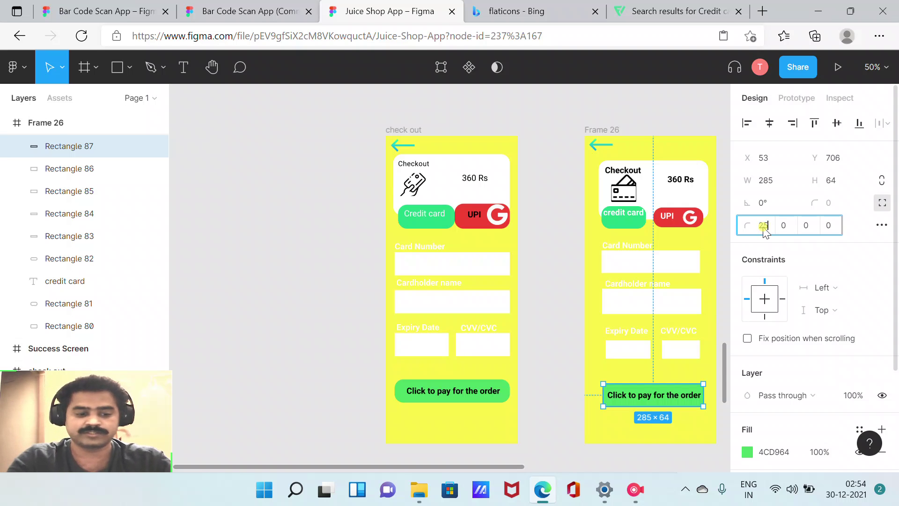
type("25")
key("Tab")
key("Tab")
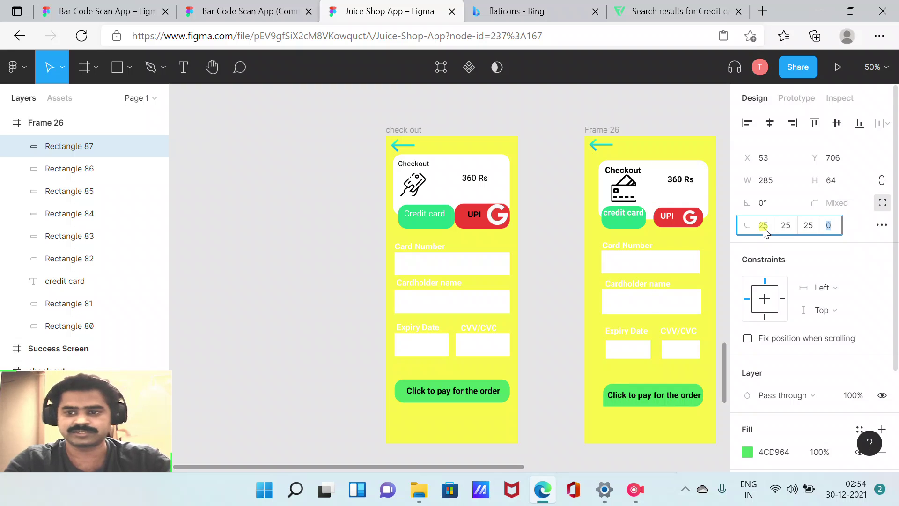
type("25")
key("Return")
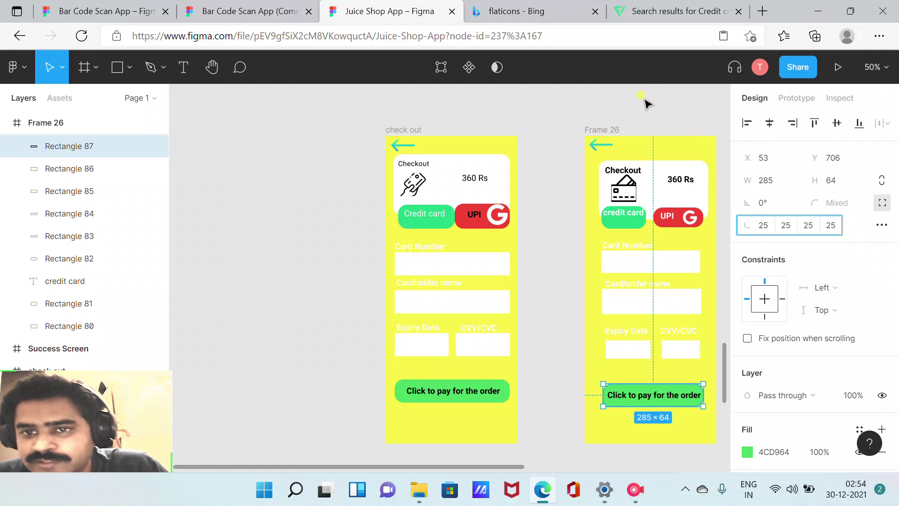
left_click(646, 102)
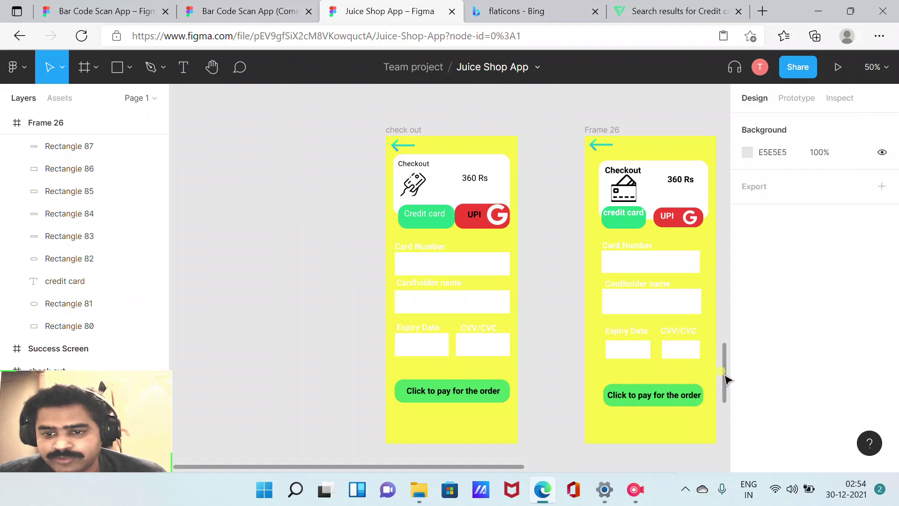
Place Frame 26 beneath the teal frame on the canvas.
left_click_drag(725, 375, 731, 324)
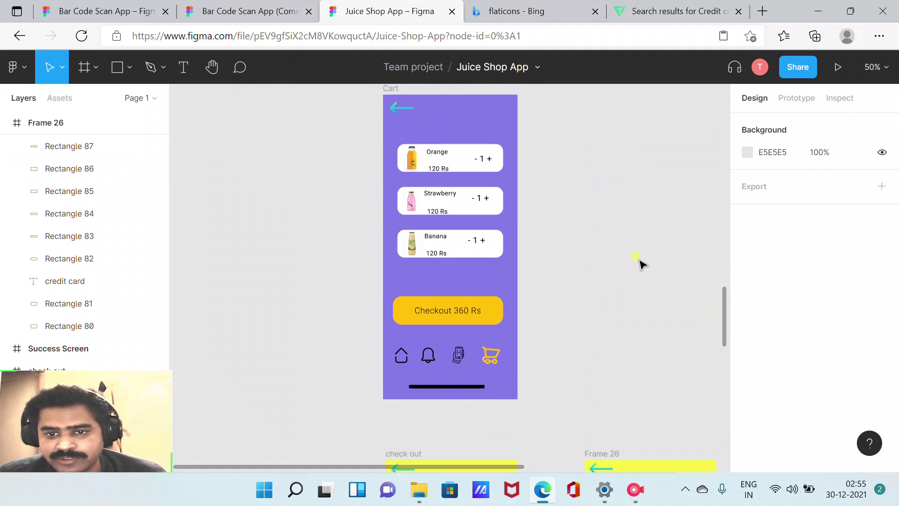
scroll(640, 265, "down", 5)
scroll(640, 265, "up", 2)
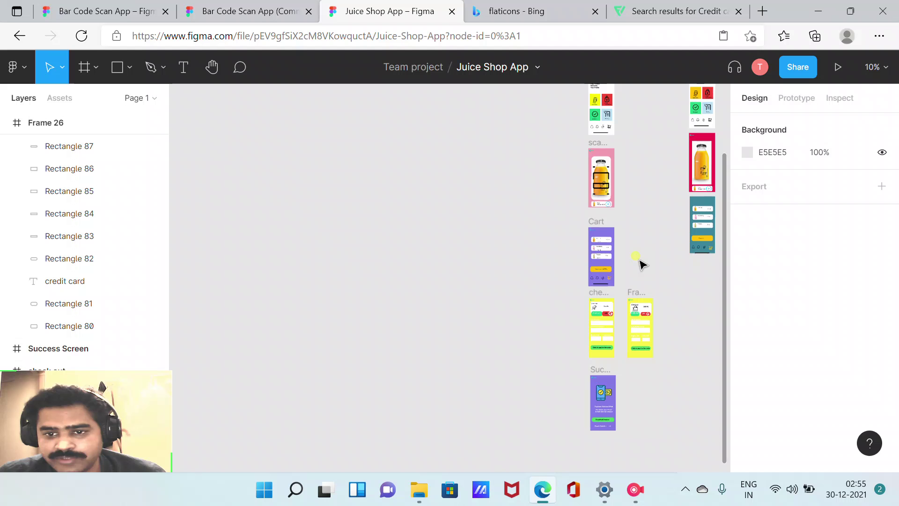
left_click(637, 294)
mouse_move(46, 122)
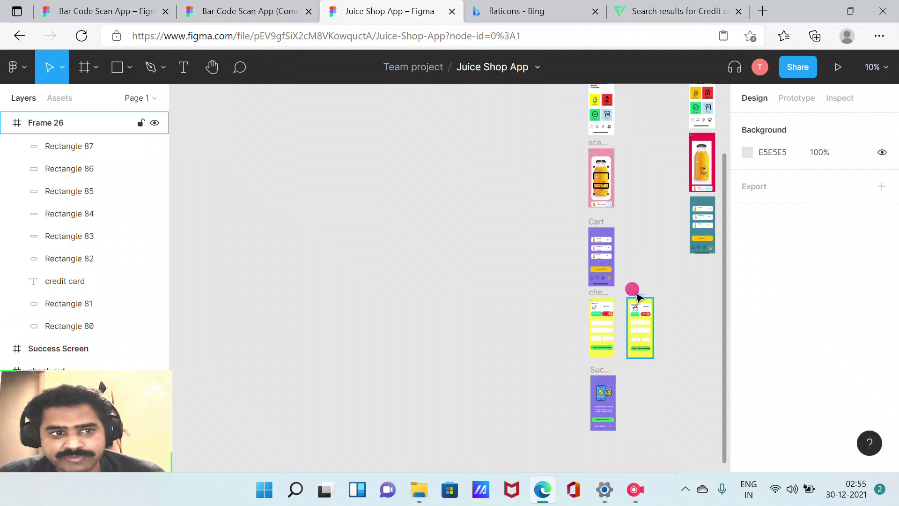
left_click_drag(637, 295, 701, 275)
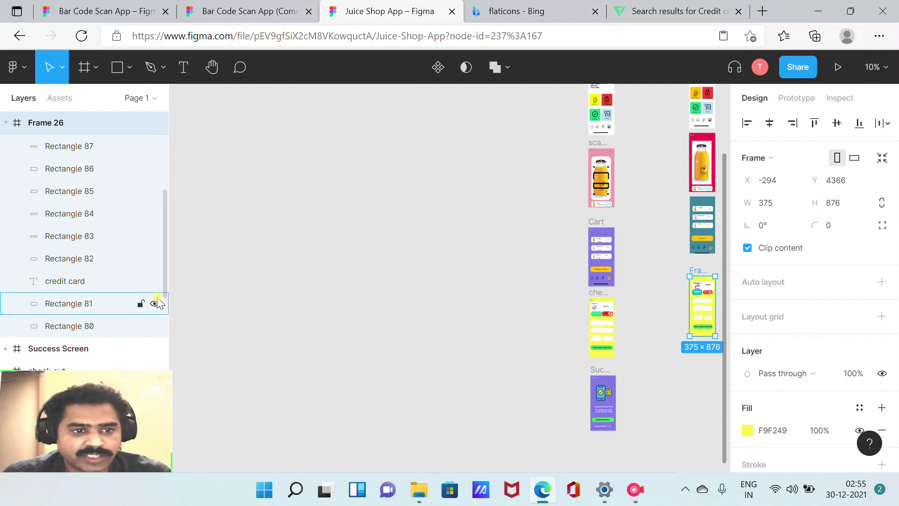
Collapse the layers and drag Frame 26 into Mask Group after Frame 23.
left_click(6, 123)
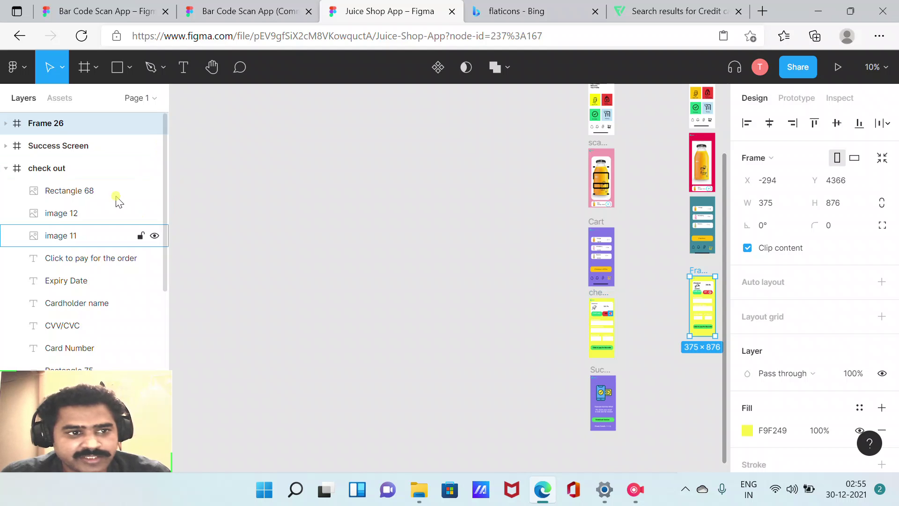
left_click(6, 168)
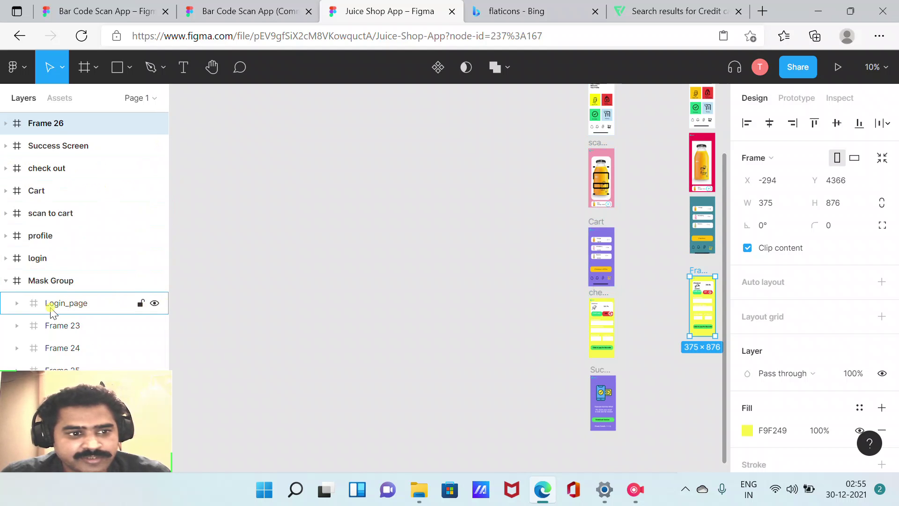
left_click_drag(45, 124, 104, 345)
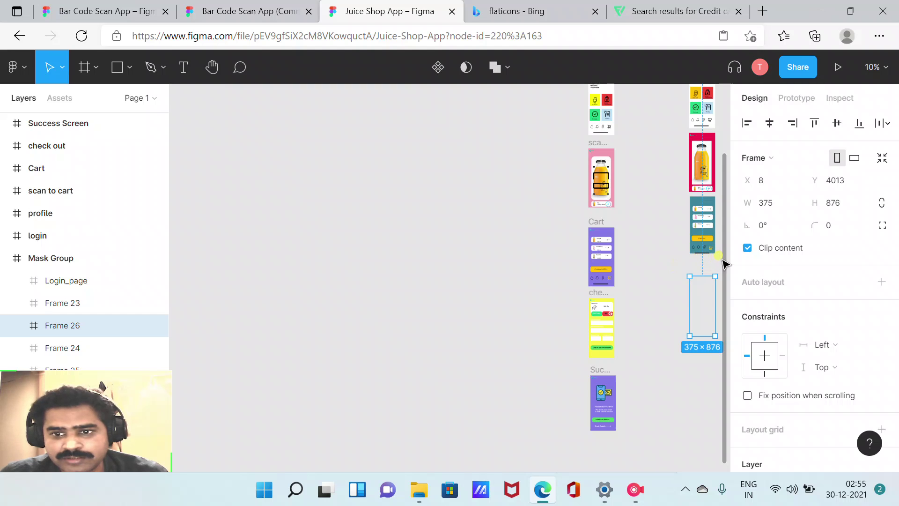
Cut Frame 26 out of the Mask Group and paste it at the top level.
left_click_drag(726, 256, 728, 316)
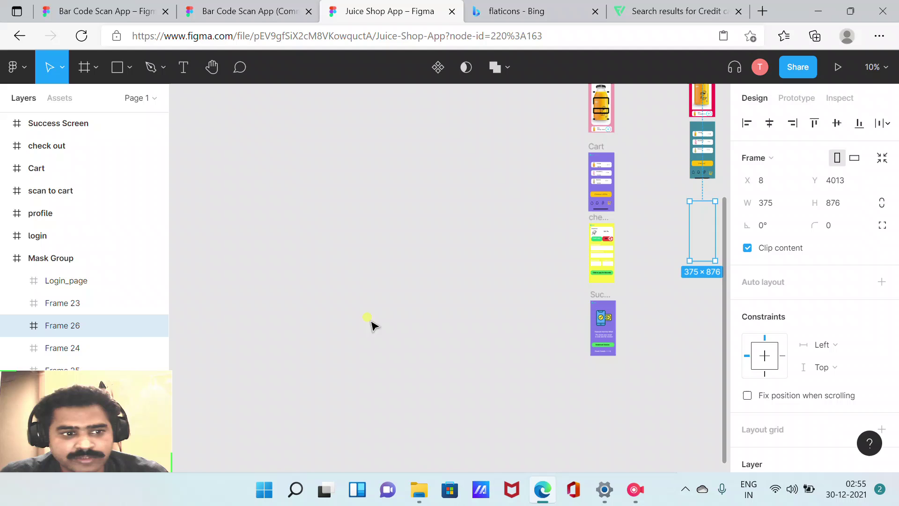
left_click(17, 325)
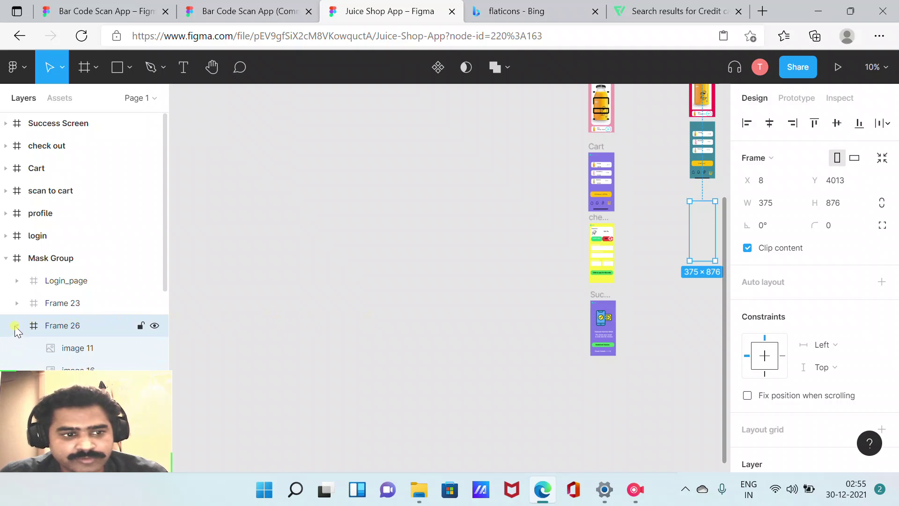
left_click(17, 326)
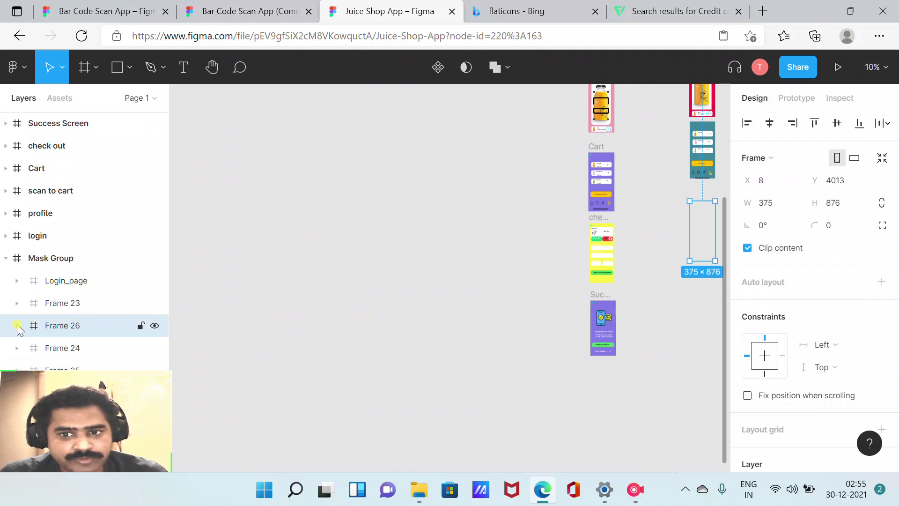
left_click(661, 320)
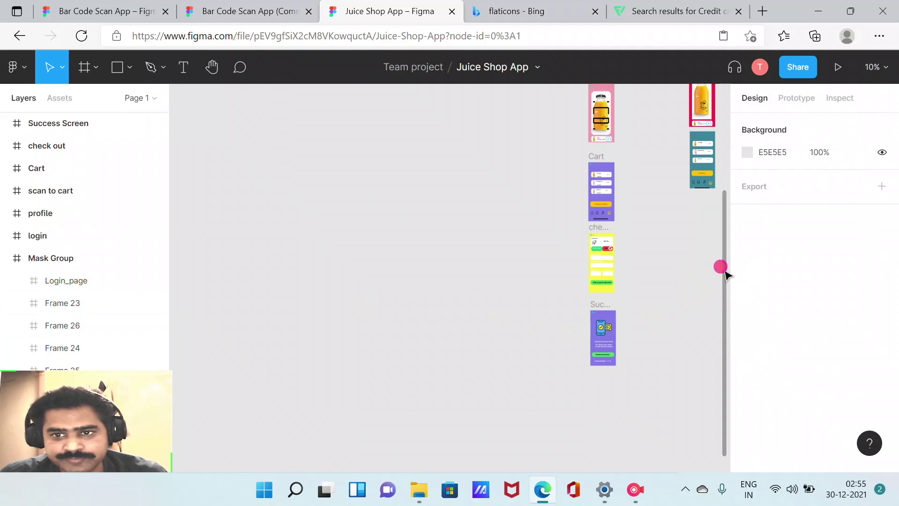
mouse_move(720, 280)
left_mouse_down()
mouse_move(734, 324)
mouse_move(723, 292)
left_mouse_up()
left_click(683, 282)
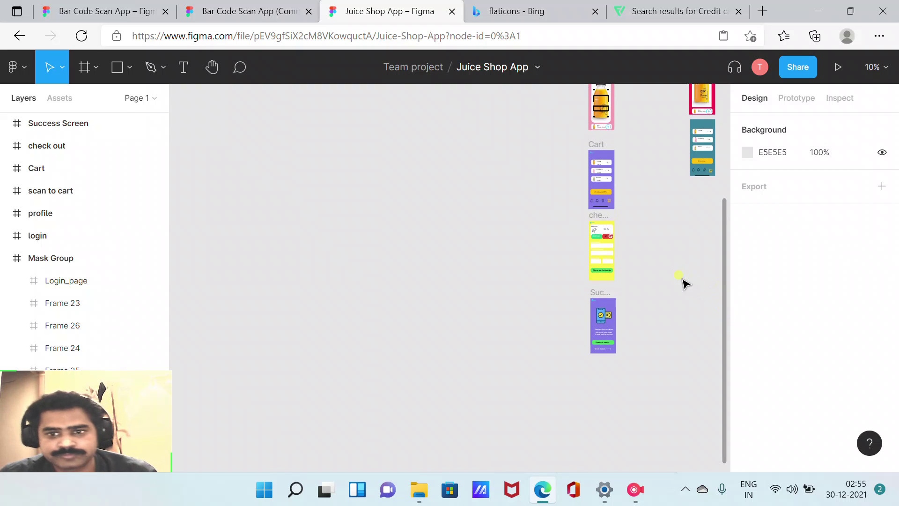
left_click(683, 283)
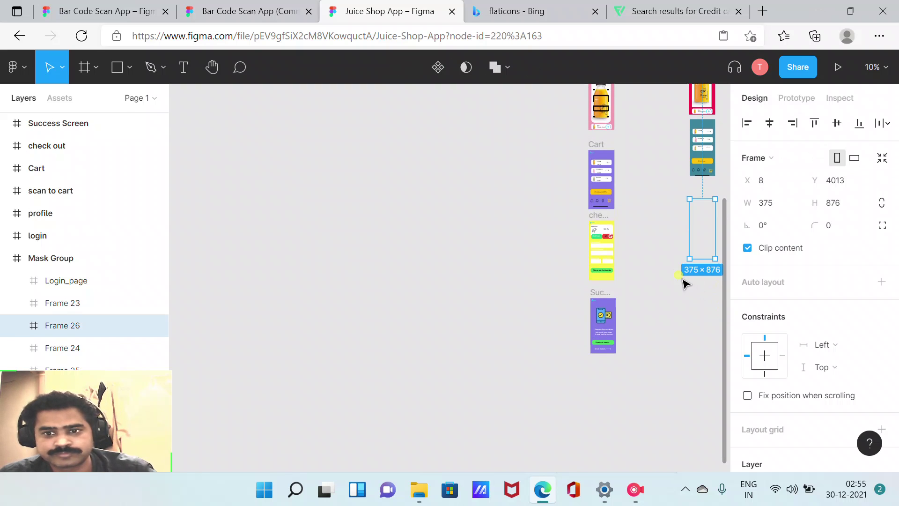
key("ctrl+x")
key("ctrl+v")
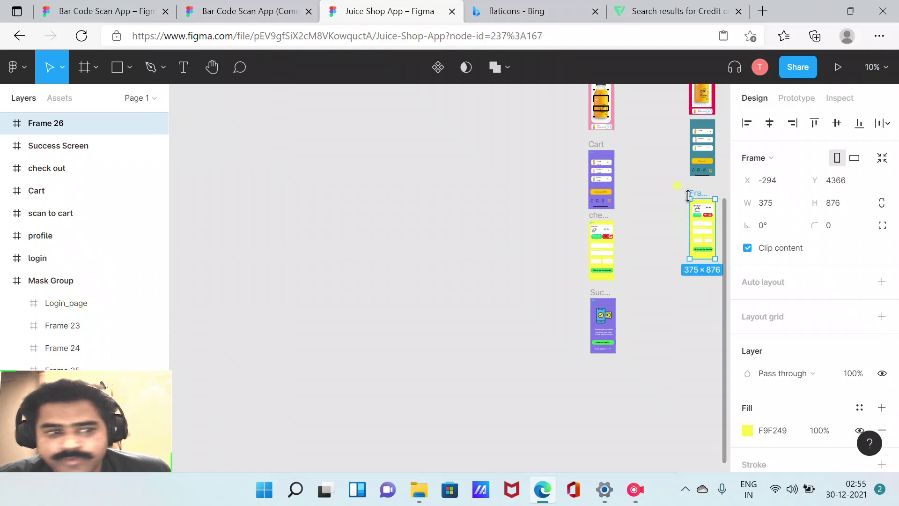
mouse_move(50, 257)
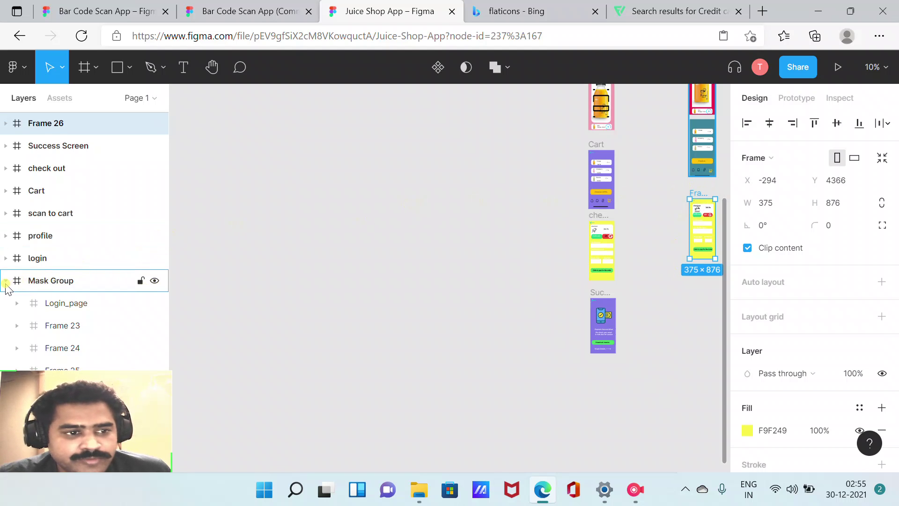
Drag Frame 26's layer back into the Mask Group below Frame 25.
left_click(5, 284)
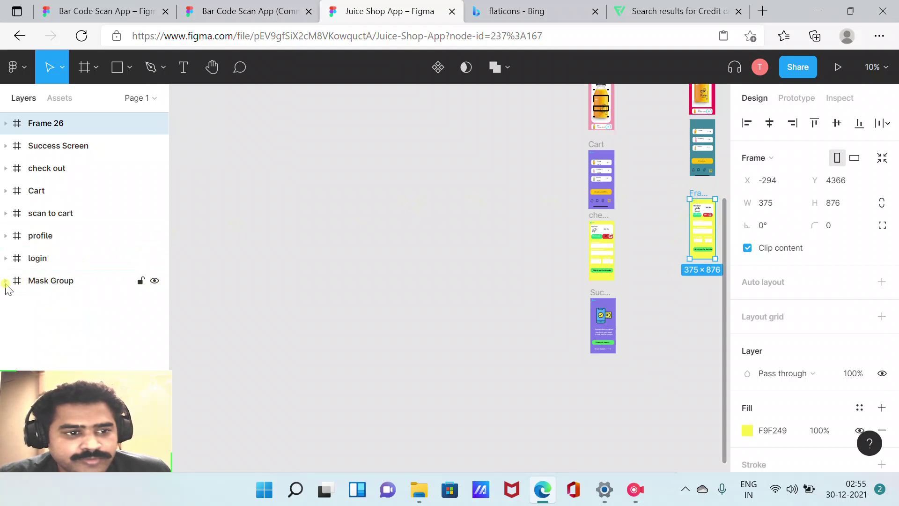
right_click(15, 128)
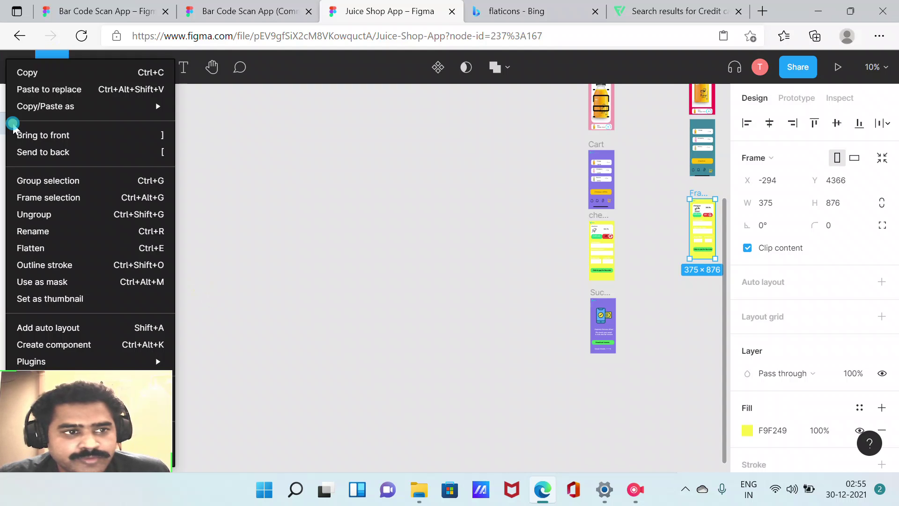
left_click(29, 74)
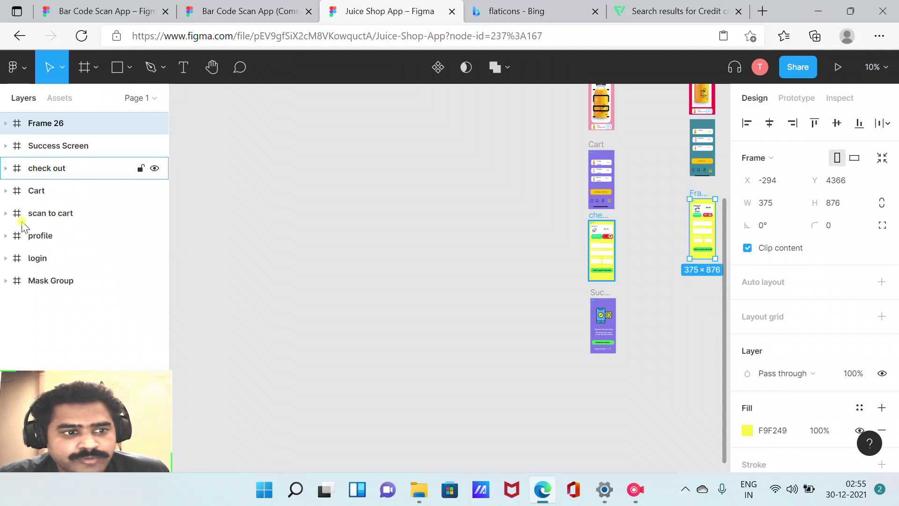
left_click(5, 281)
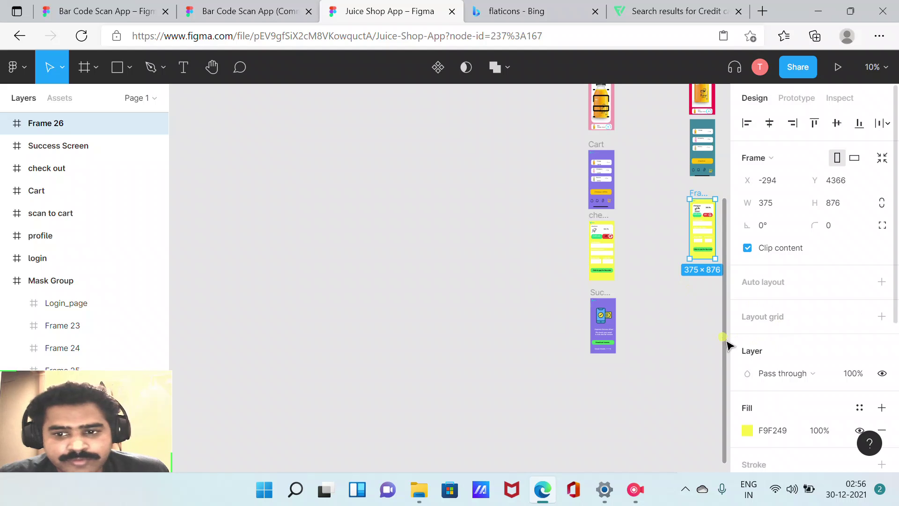
left_click_drag(724, 337, 726, 382)
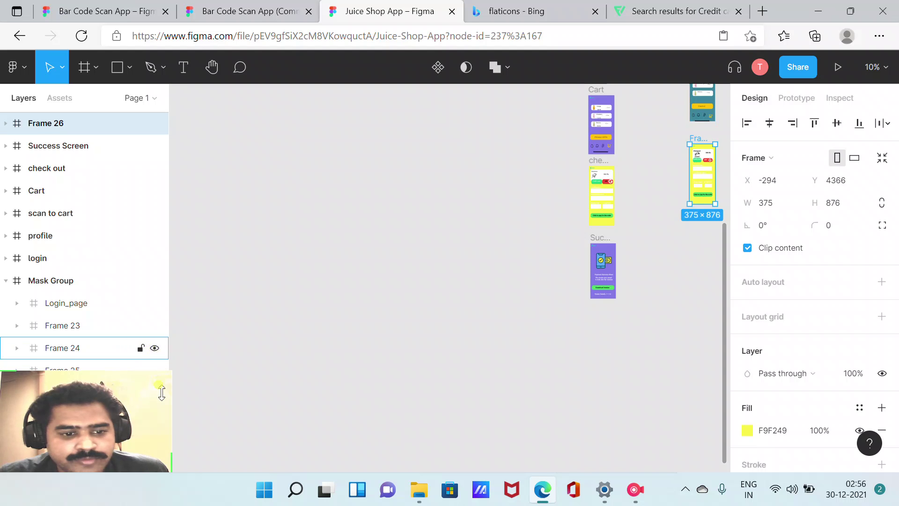
left_click_drag(132, 397, 335, 232)
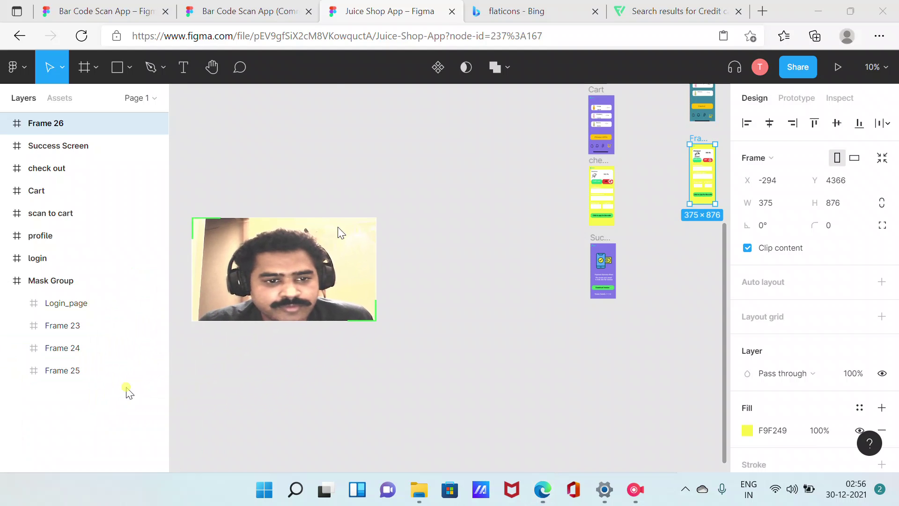
left_click(41, 392)
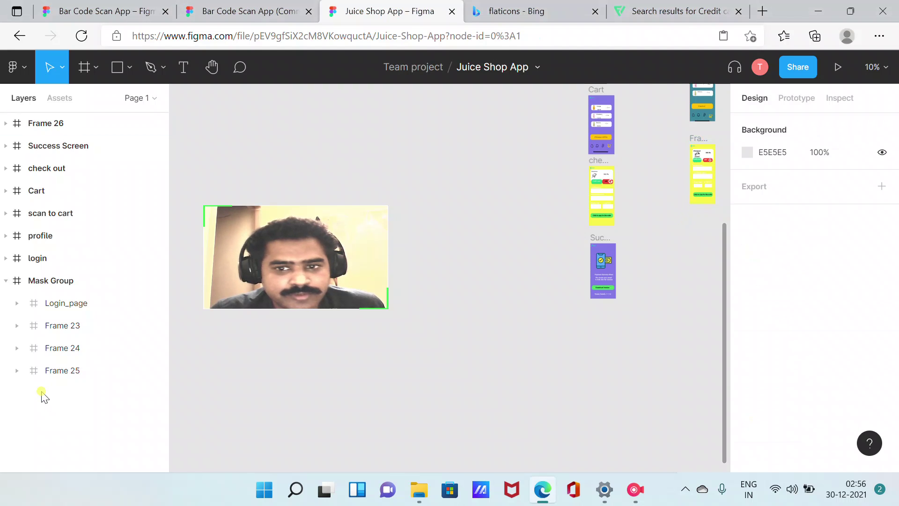
left_click(32, 130)
mouse_move(32, 130)
left_mouse_down()
mouse_move(100, 403)
mouse_move(66, 392)
left_mouse_up()
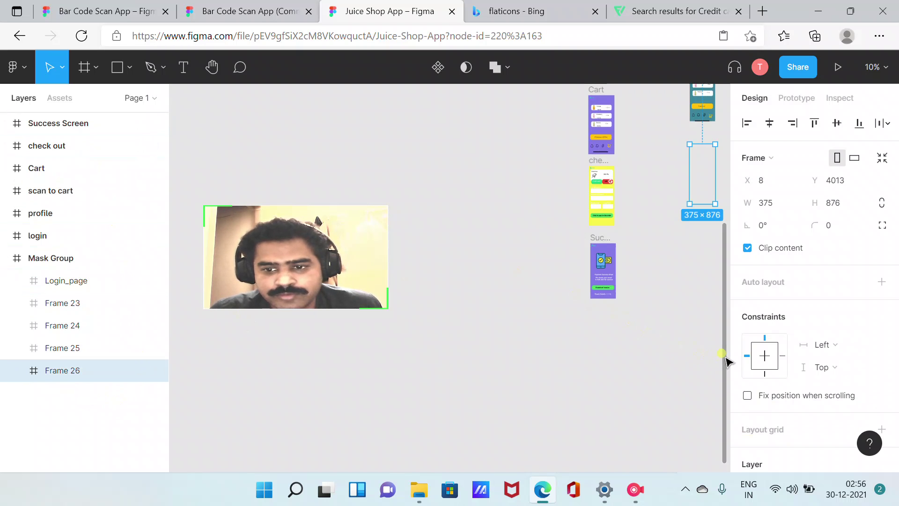
mouse_move(724, 363)
left_mouse_down()
mouse_move(729, 184)
mouse_move(727, 243)
left_mouse_up()
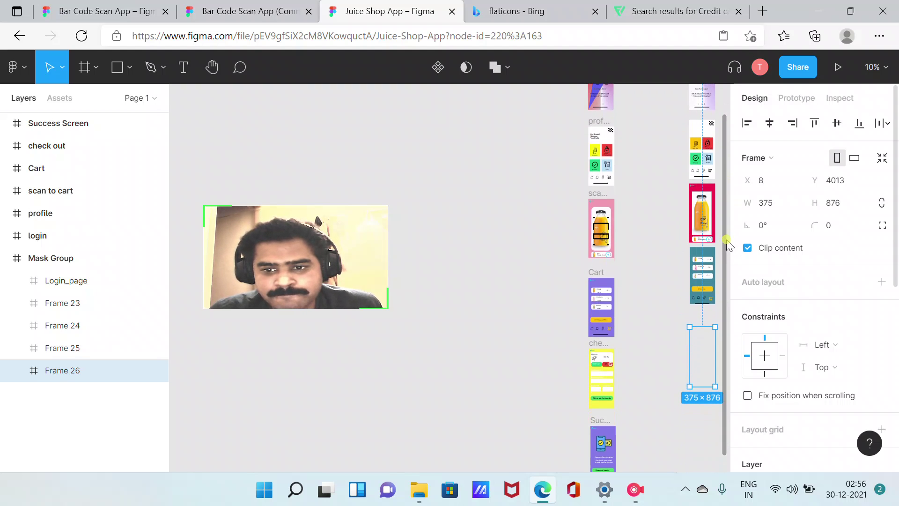
left_click(696, 450)
left_click(696, 448)
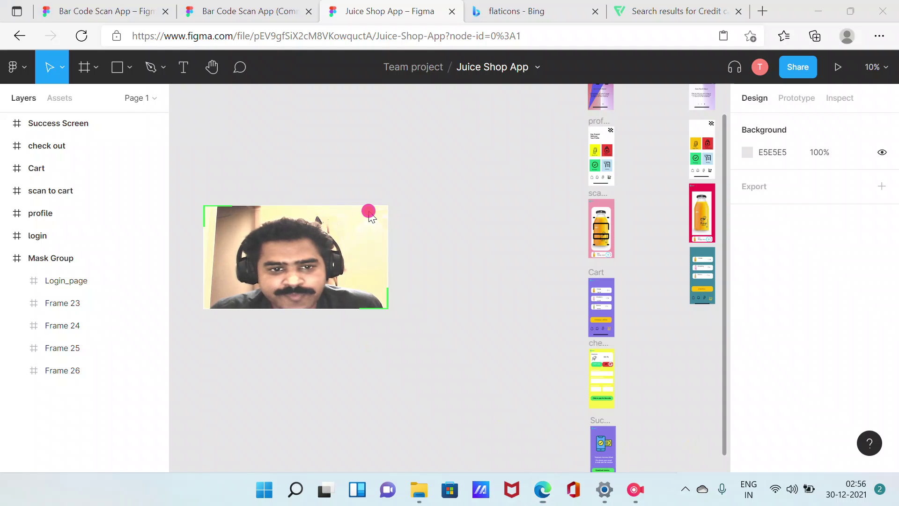
left_click_drag(367, 218, 168, 401)
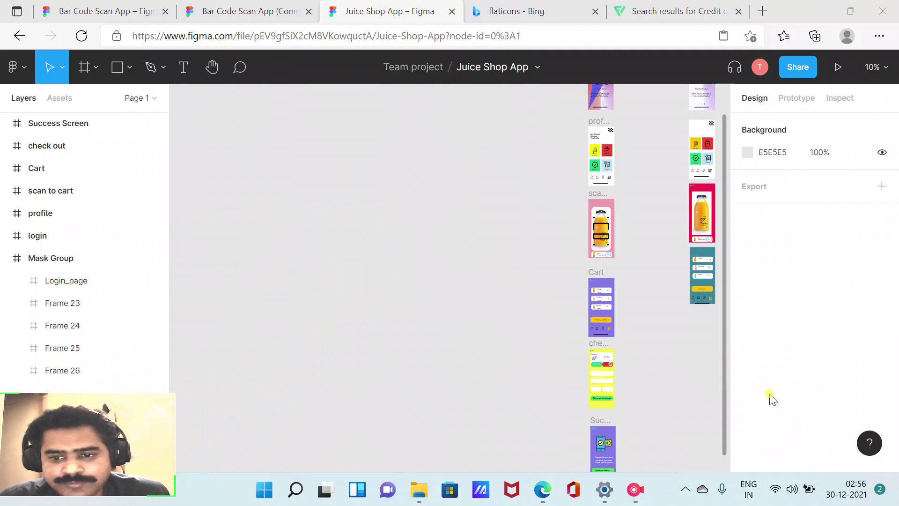
left_click_drag(725, 391, 733, 370)
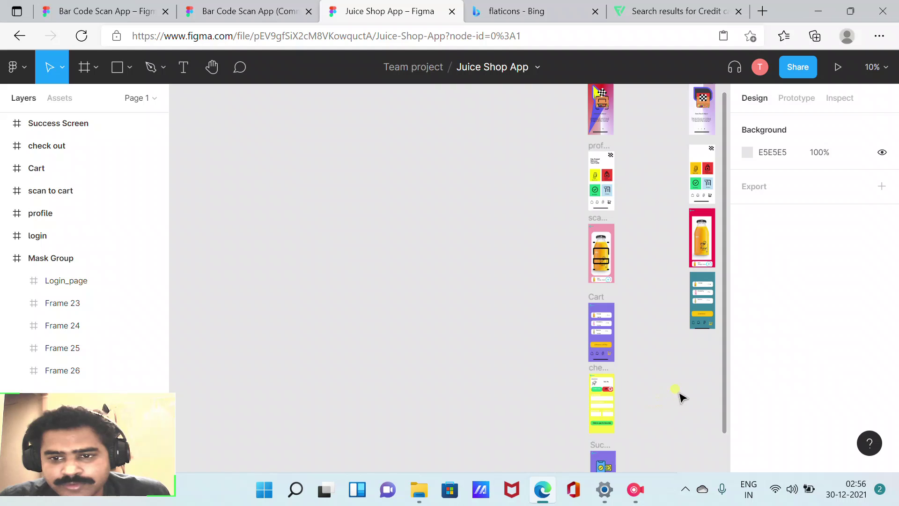
scroll(448, 243, "down", 5)
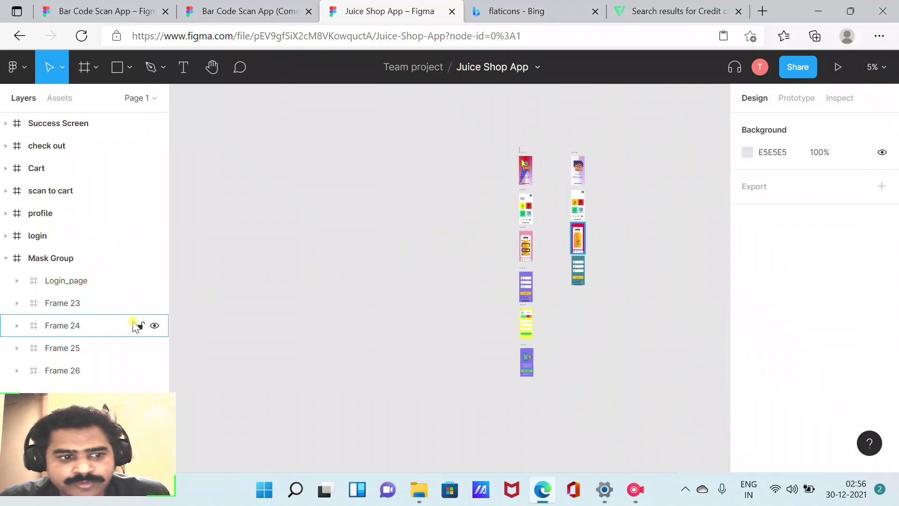
left_click(71, 372)
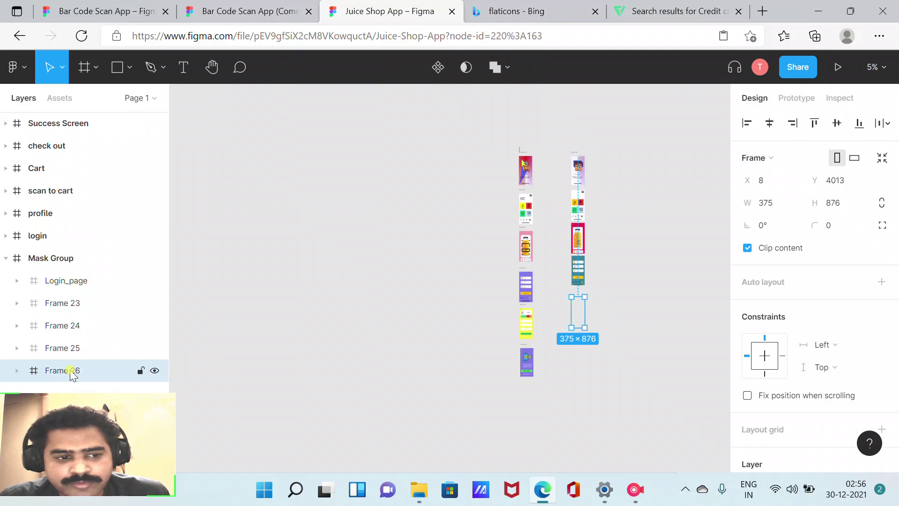
double_click(71, 372)
left_click(17, 372)
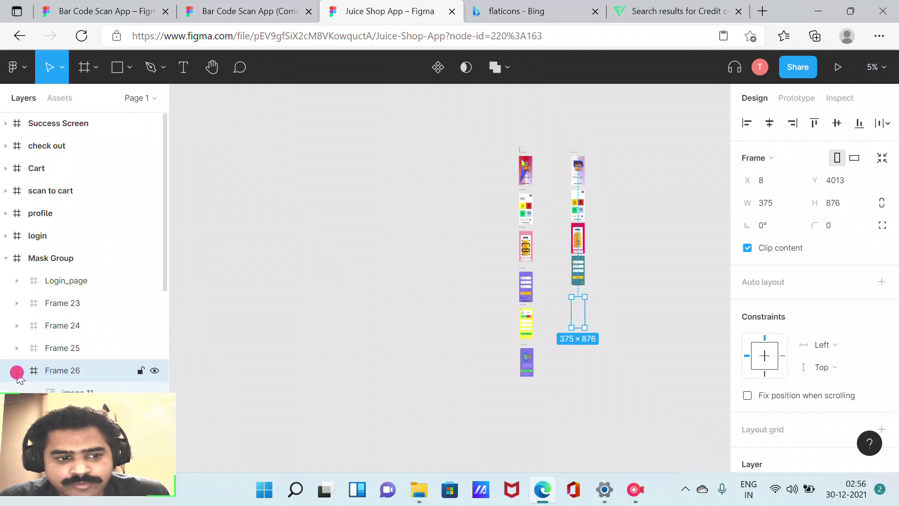
left_click(167, 266)
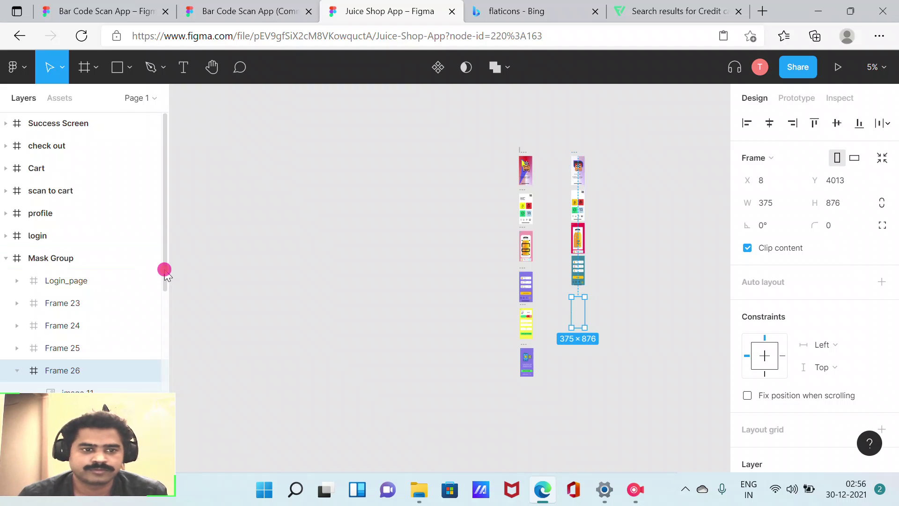
left_click(168, 314)
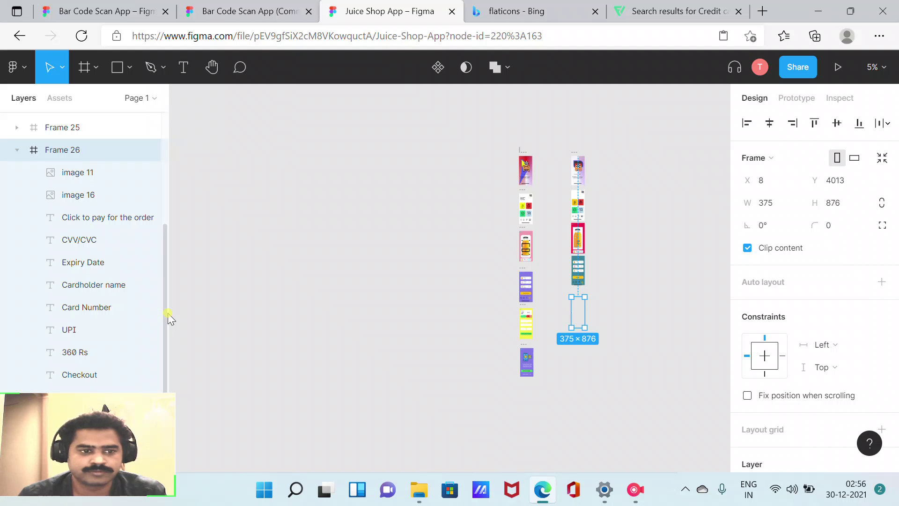
left_click(17, 150)
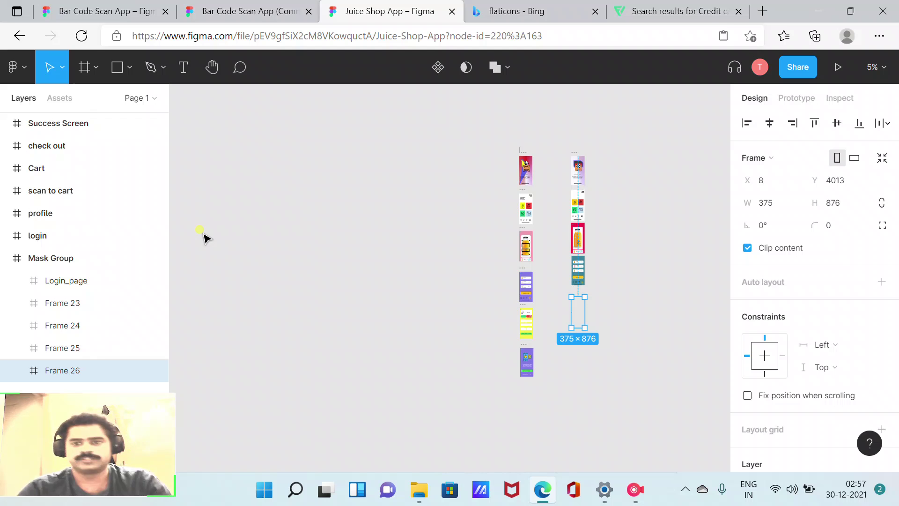
left_click(616, 213)
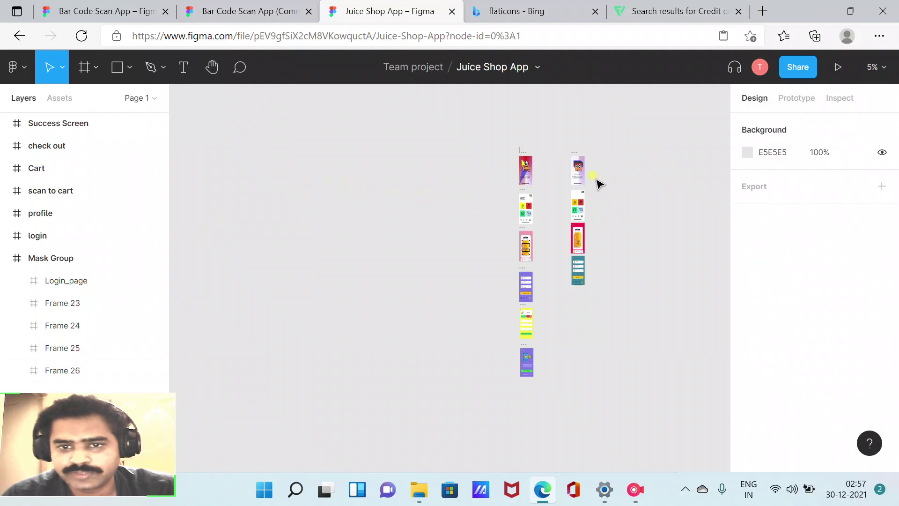
left_click(573, 151)
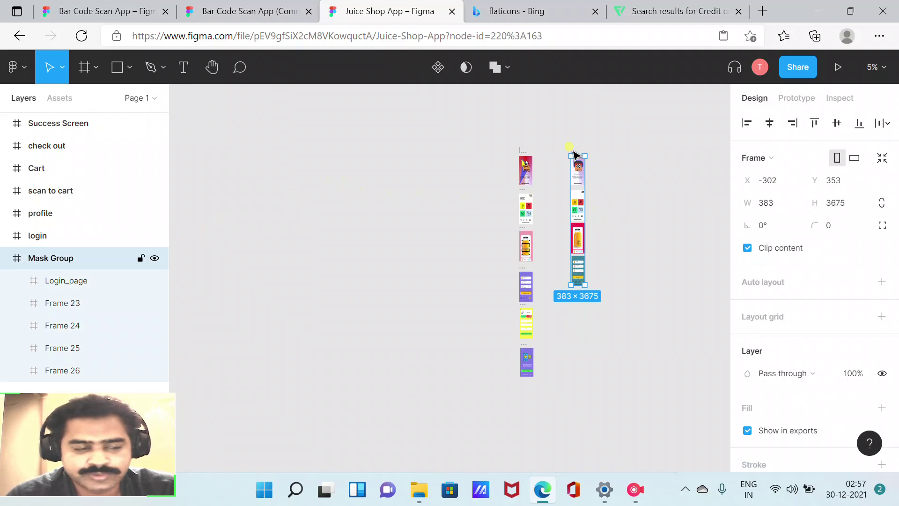
left_click(199, 288)
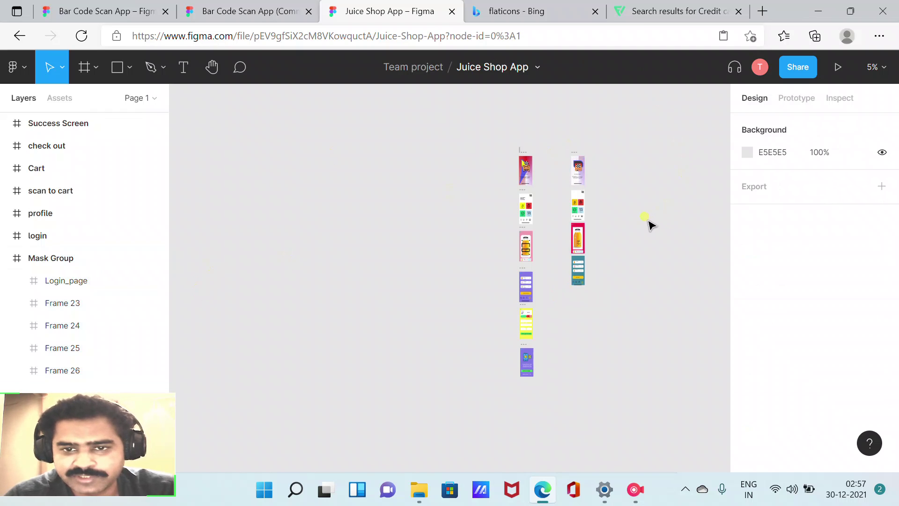
scroll(648, 225, "up", 5)
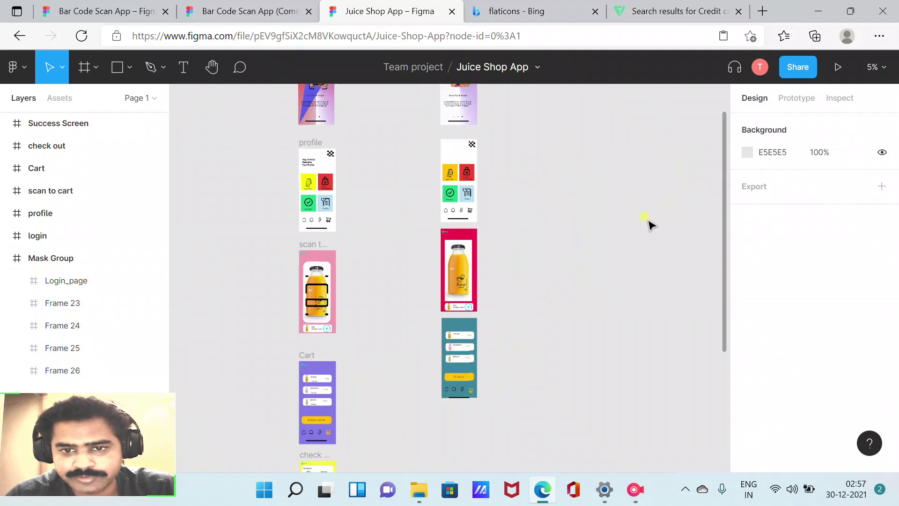
scroll(649, 224, "down", 1)
scroll(649, 225, "down", 1)
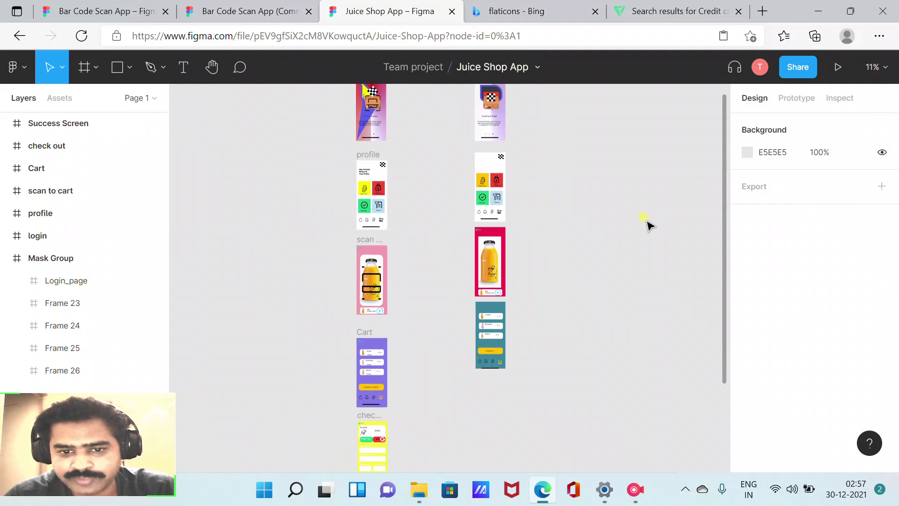
left_click_drag(724, 234, 719, 177)
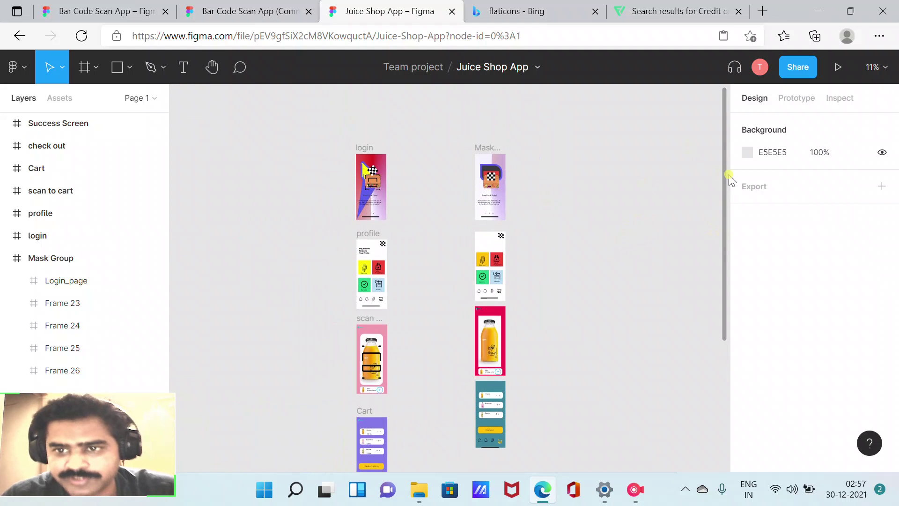
left_click(487, 150)
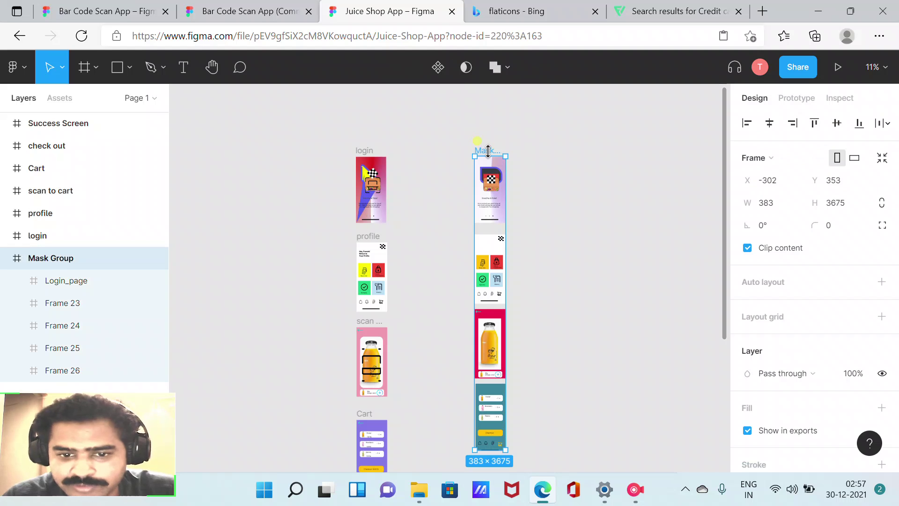
mouse_move(62, 370)
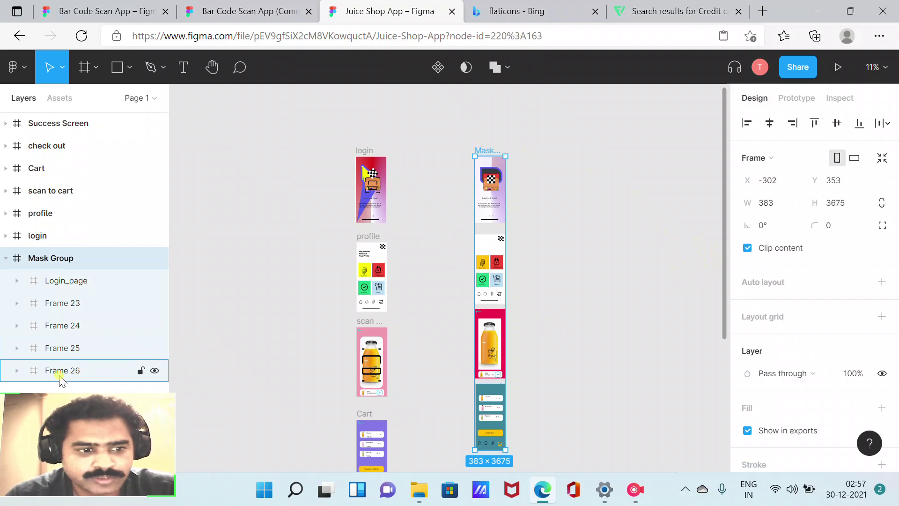
left_click(17, 371)
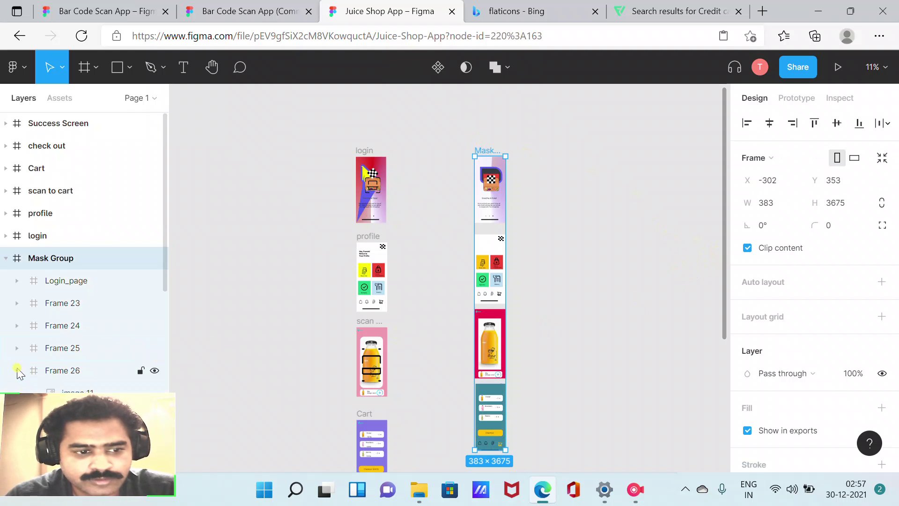
left_click(17, 370)
double_click(66, 371)
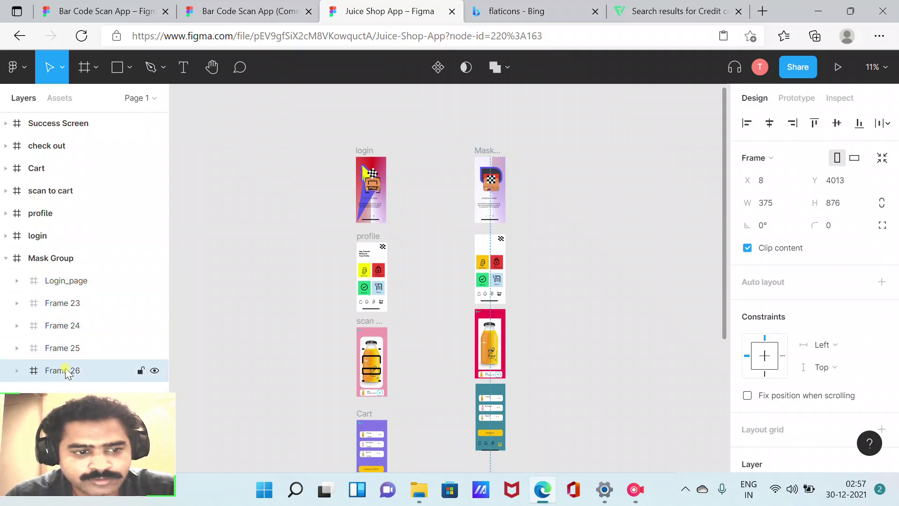
left_click(19, 370)
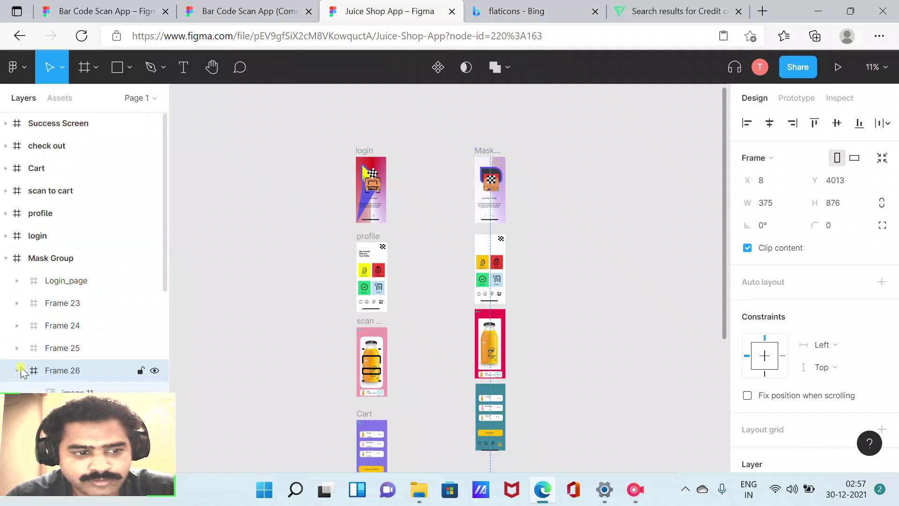
left_click(19, 370)
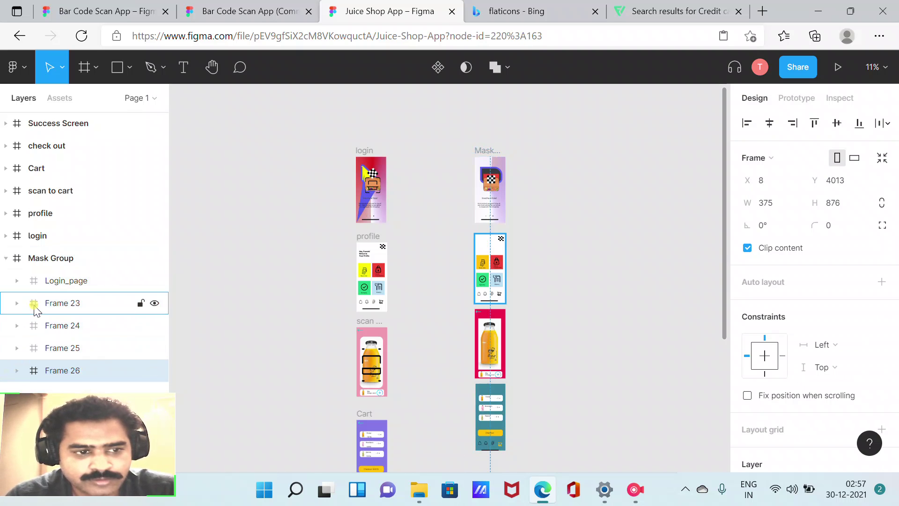
left_click(18, 282)
left_click(18, 281)
left_click(17, 303)
left_click(17, 303)
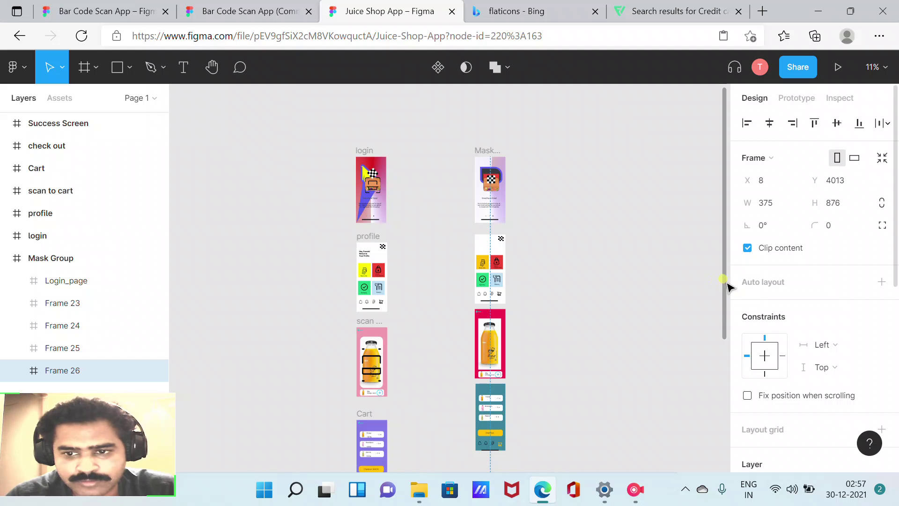
left_click_drag(724, 280, 721, 395)
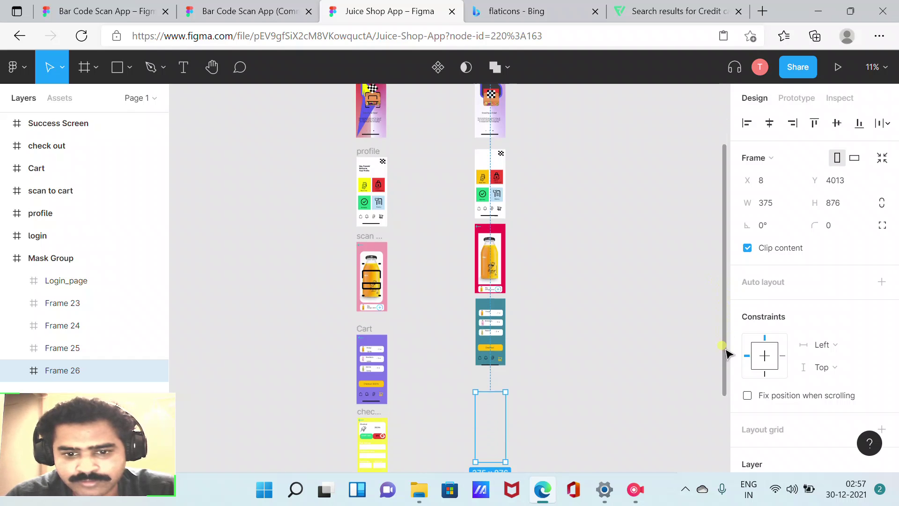
left_click(491, 321)
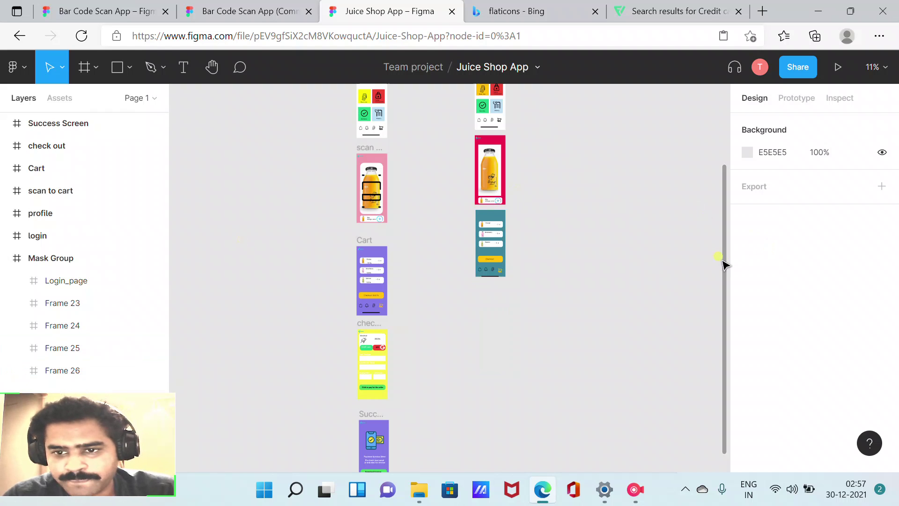
left_click_drag(724, 264, 727, 133)
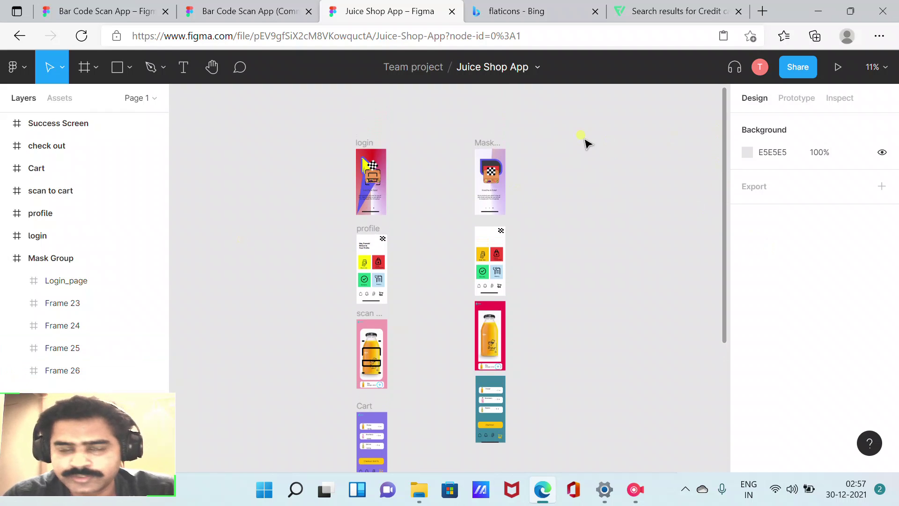
left_click(483, 143)
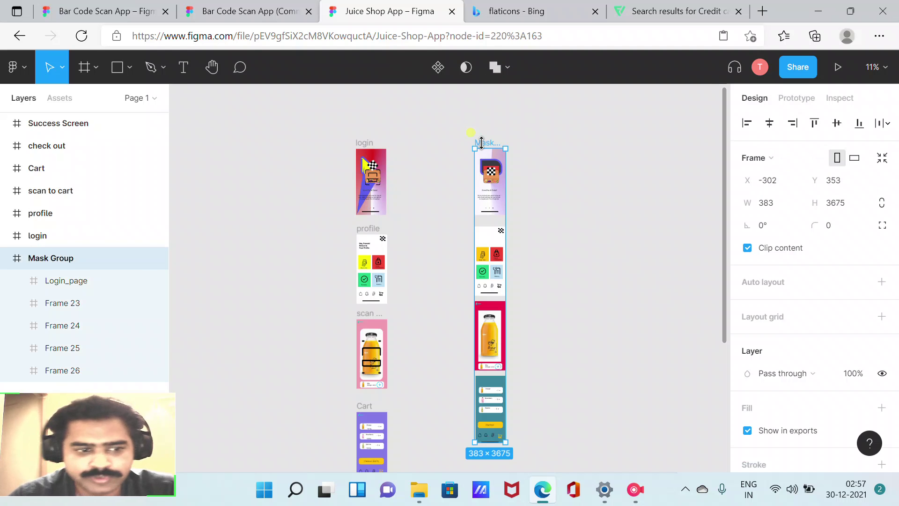
Set the Mask Group's overflow to vertical scrolling and add a new interaction.
left_click(803, 99)
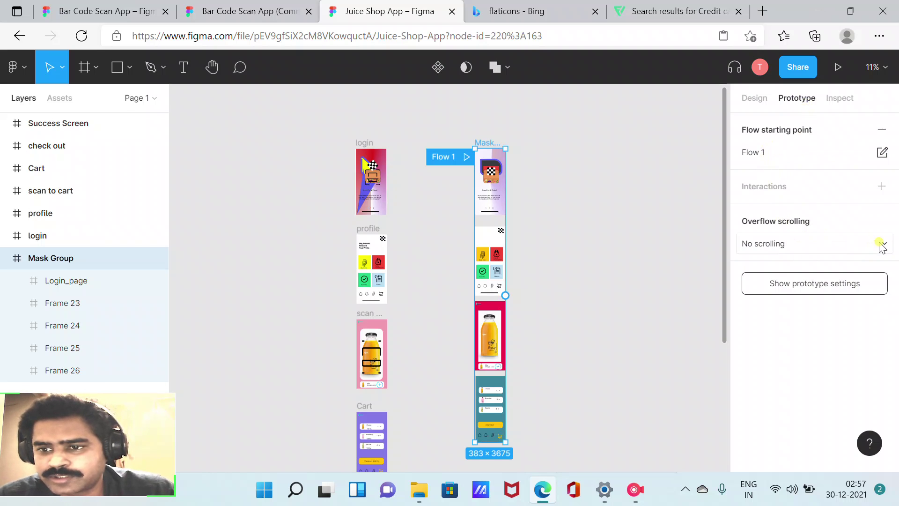
left_click(885, 245)
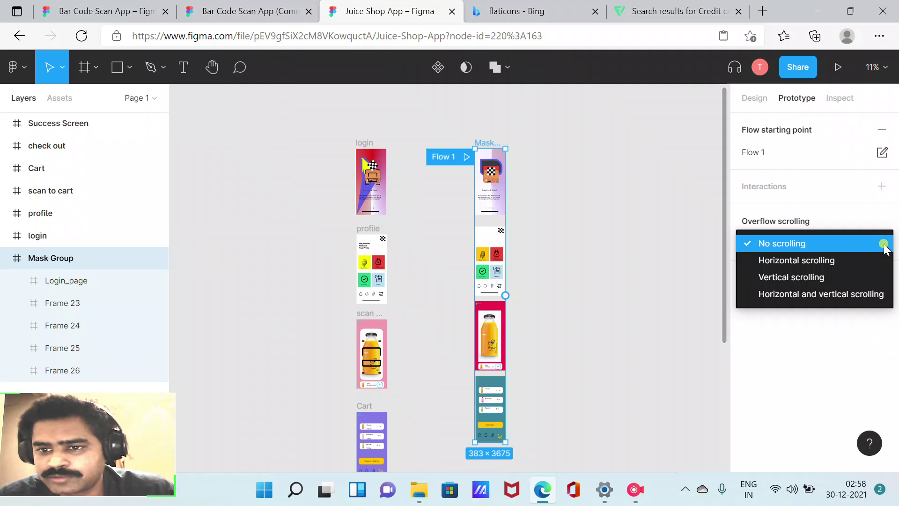
left_click(831, 279)
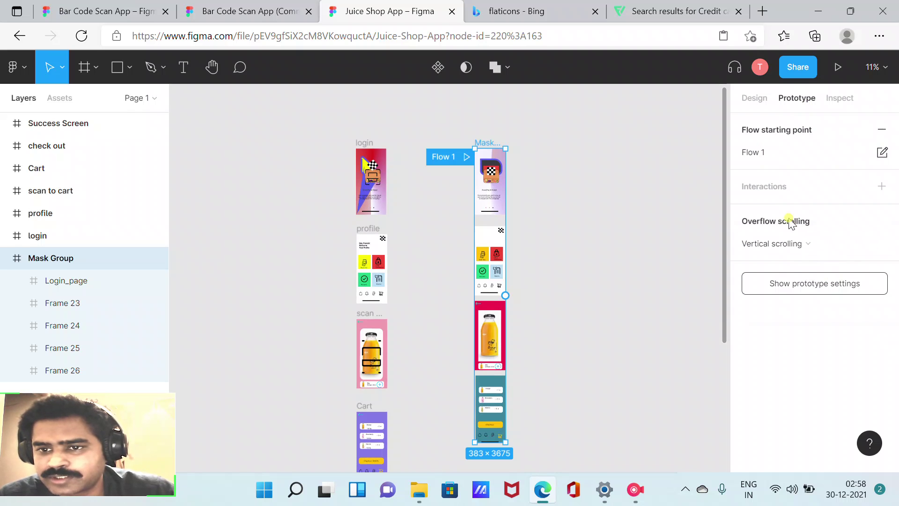
left_click(779, 186)
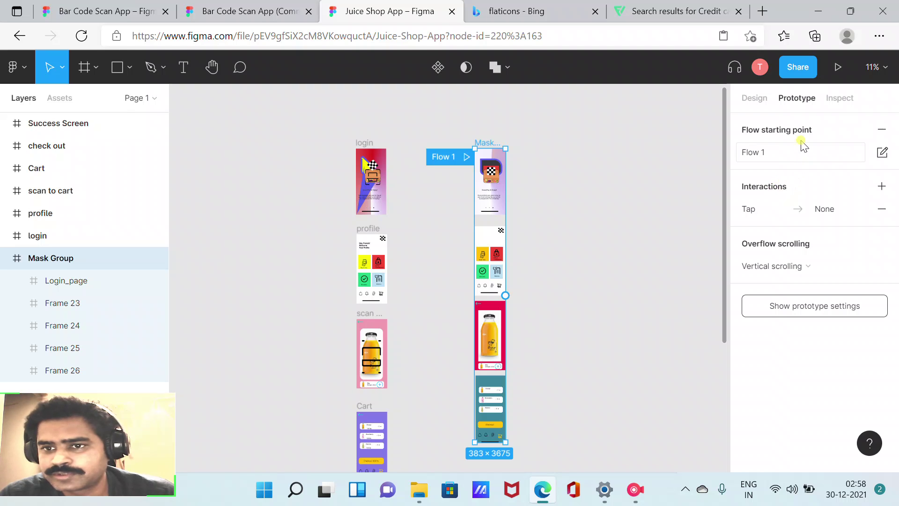
Remove and re-add Flow 1 as the starting point, leaving its description empty.
left_click(881, 129)
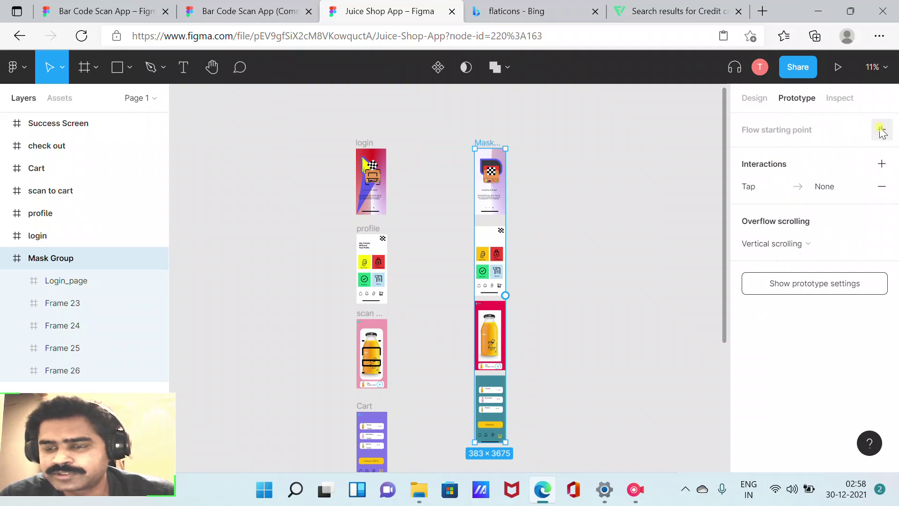
left_click(881, 129)
double_click(754, 152)
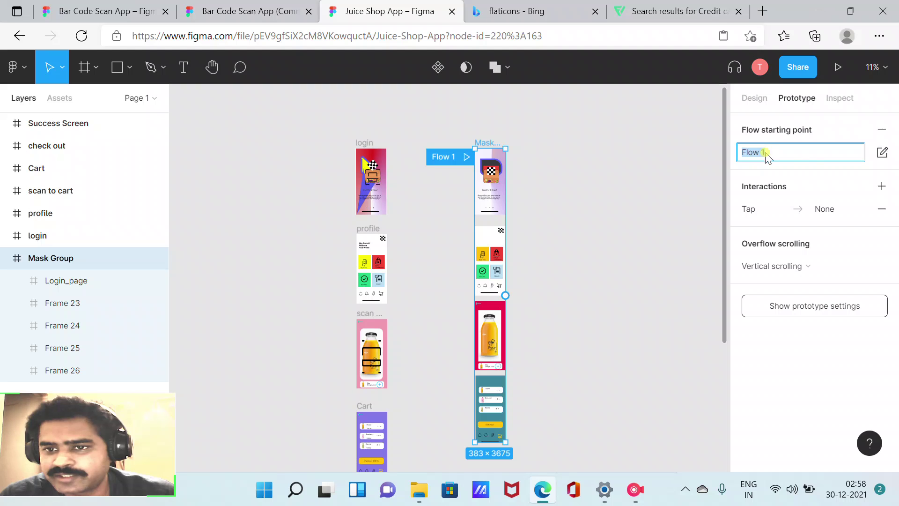
left_click(882, 152)
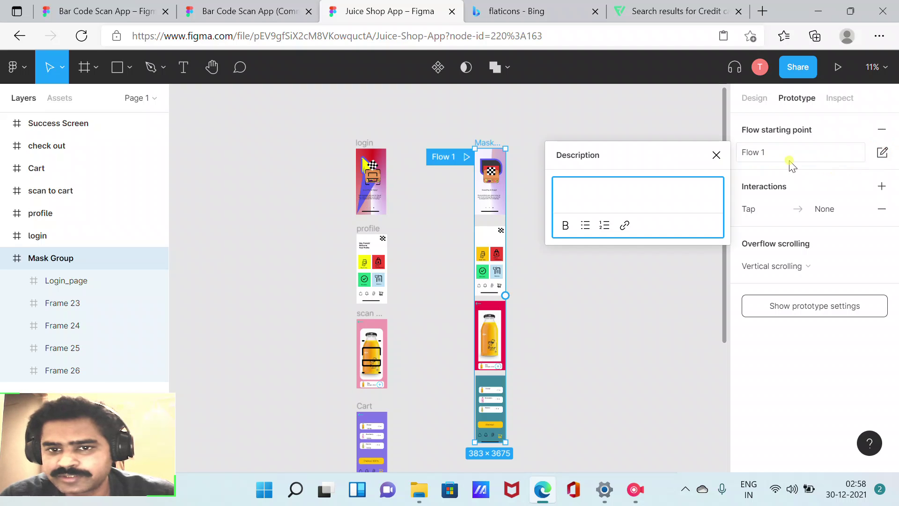
left_click(715, 156)
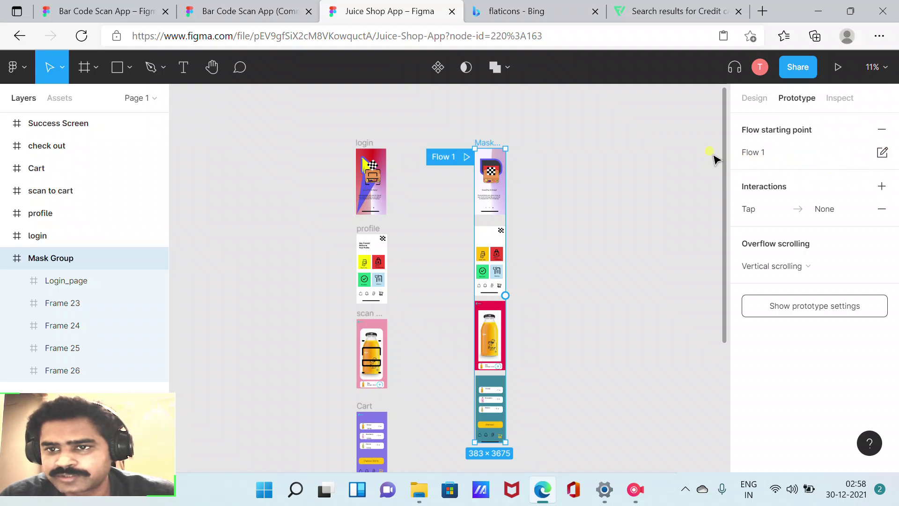
Keep iPhone 13 as the preview device in the prototype settings.
left_click(772, 310)
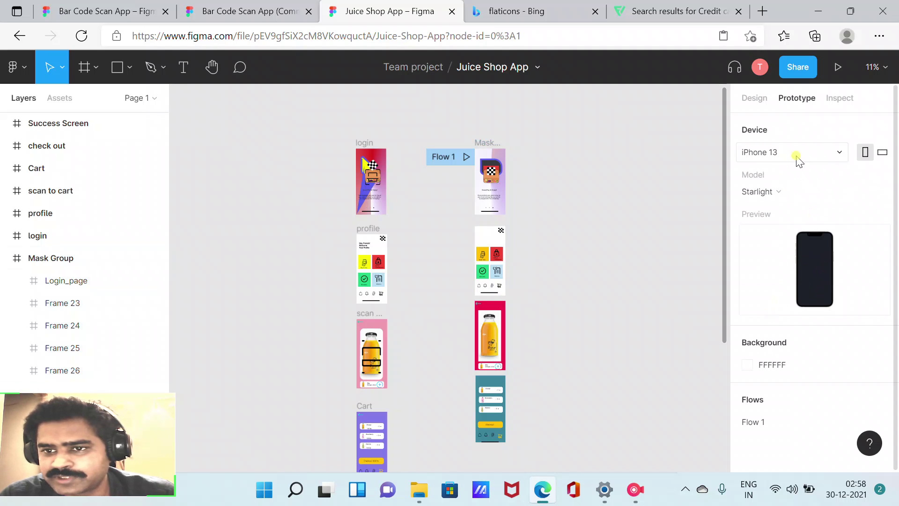
left_click(839, 153)
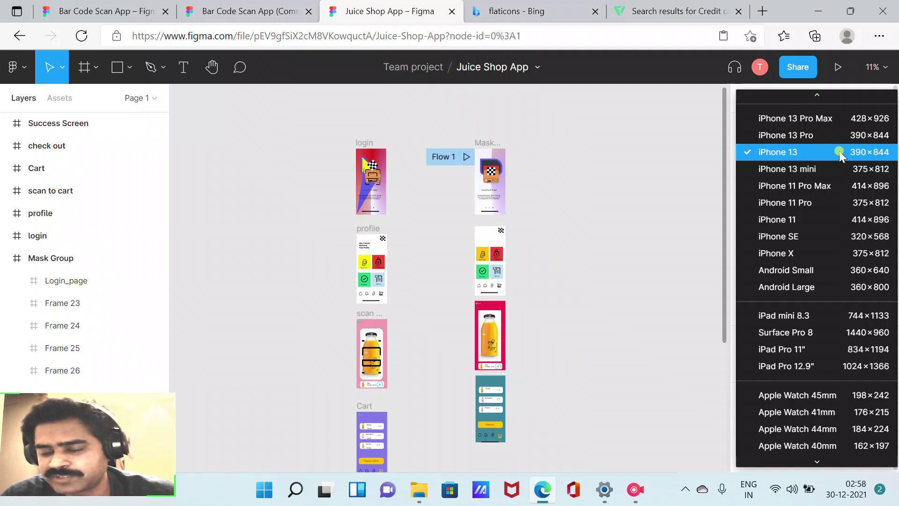
left_click(839, 153)
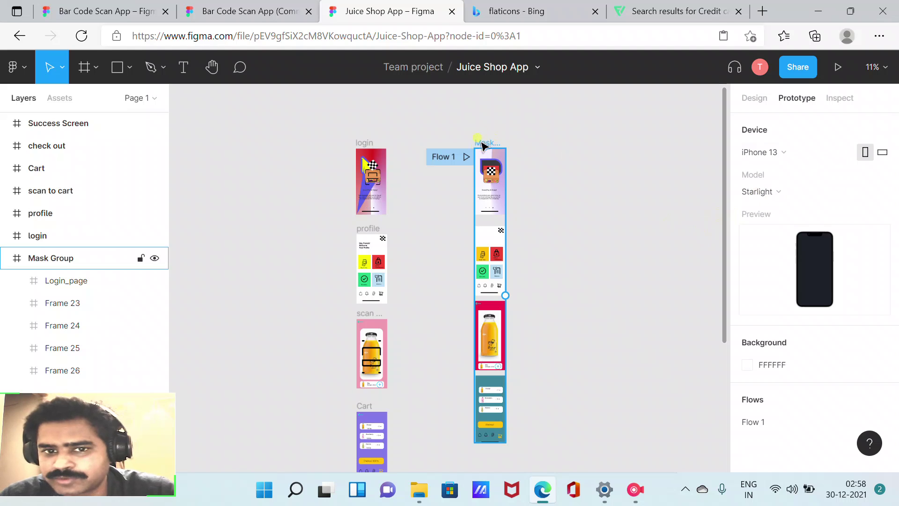
left_click(504, 182)
Connect Login_page with an on-tap Scroll to Frame 23, Ease in 300ms.
left_click_drag(505, 181, 510, 272)
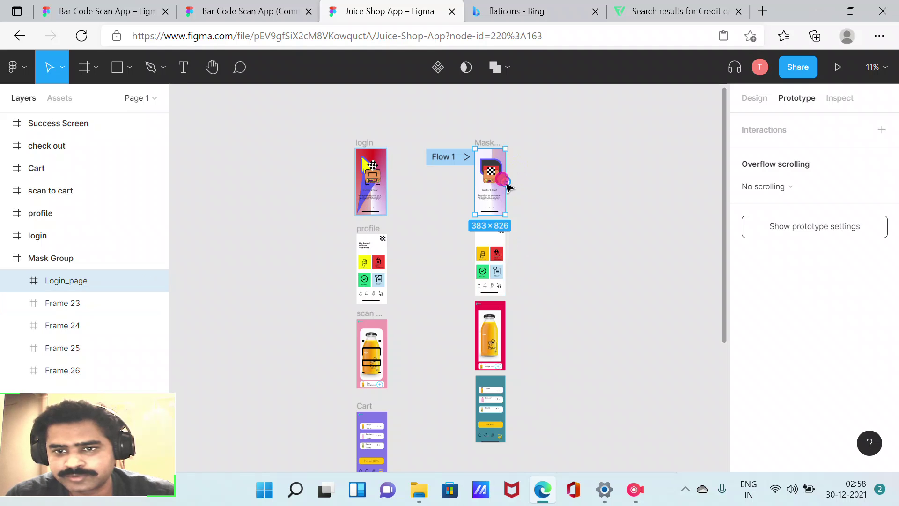
left_click_drag(505, 181, 494, 226)
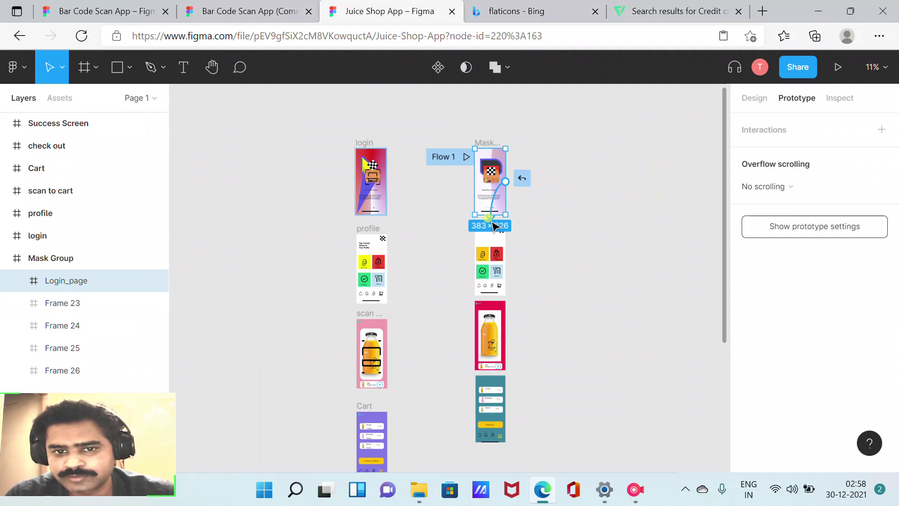
left_click_drag(492, 230, 491, 238)
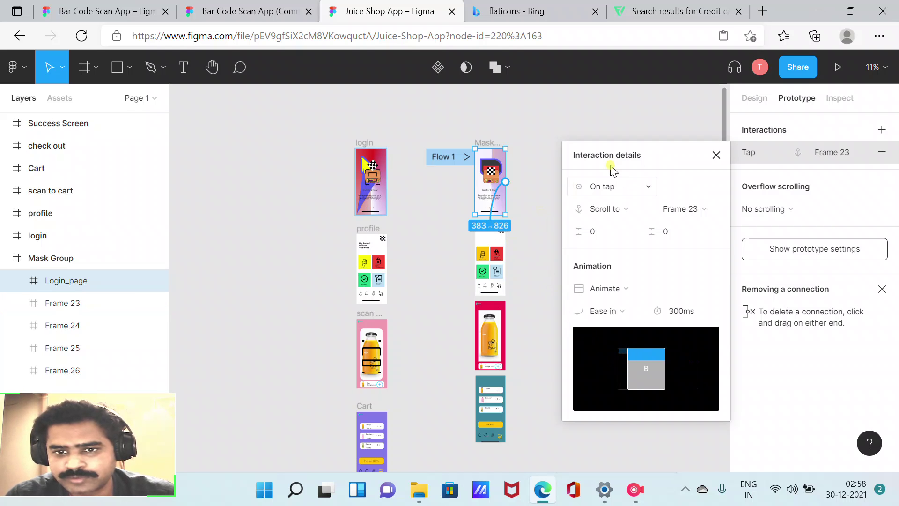
left_click(717, 155)
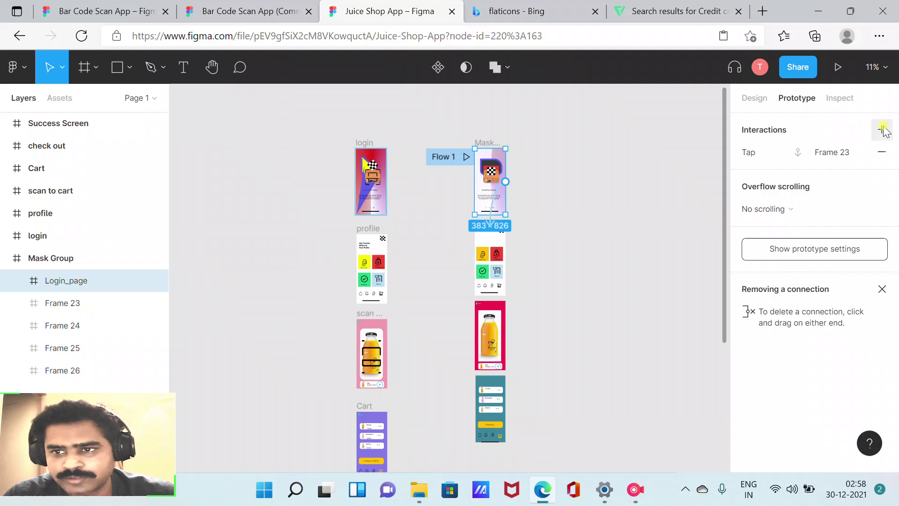
left_click(883, 128)
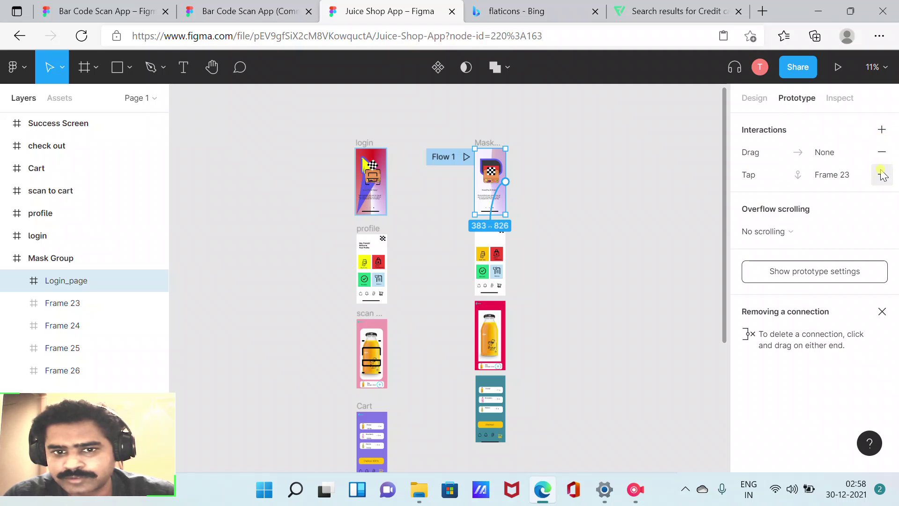
Add on-tap scroll-to links from Frames 23, 24 and 25 to the frame below each.
left_click(504, 252)
left_click_drag(505, 260, 489, 327)
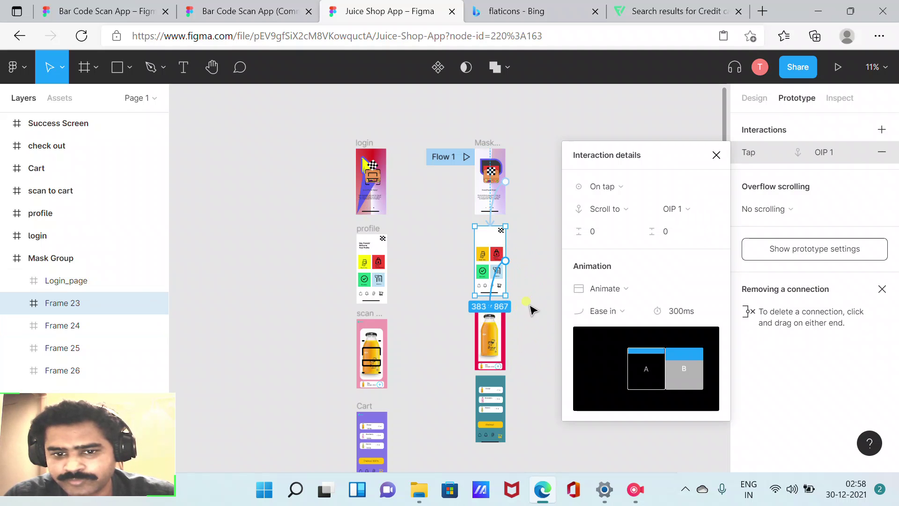
left_click(535, 298)
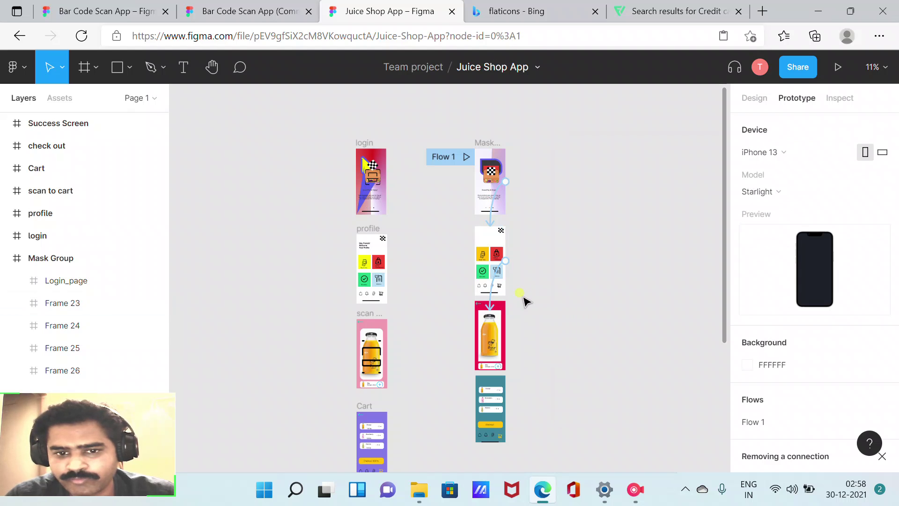
left_click(486, 303)
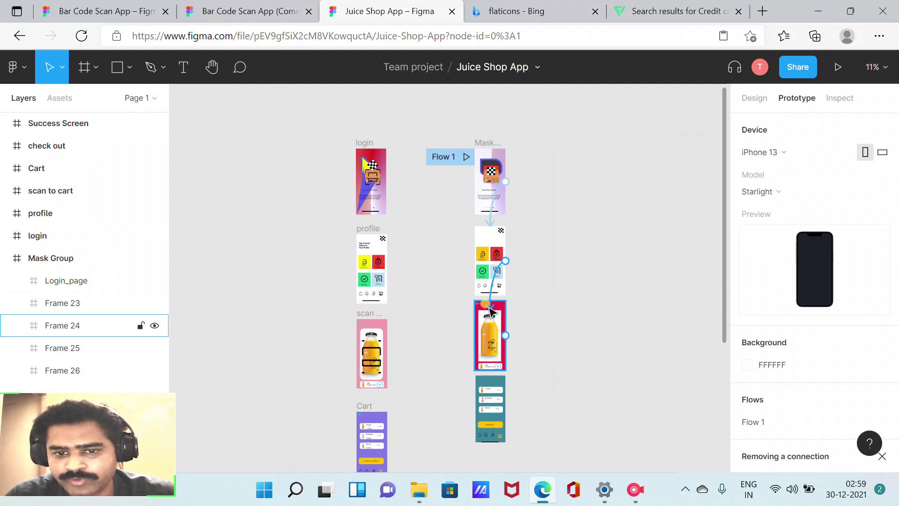
mouse_move(506, 335)
left_mouse_down()
mouse_move(537, 311)
mouse_move(505, 411)
left_mouse_up()
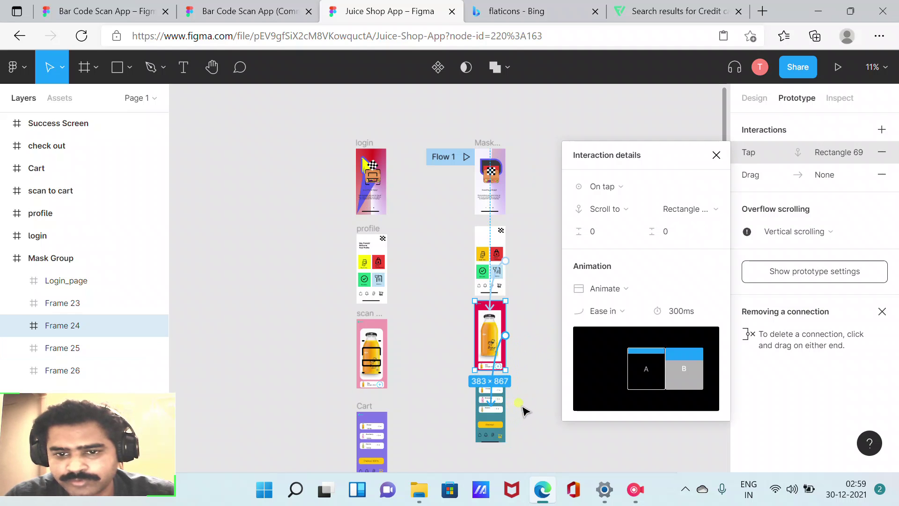
left_click(521, 405)
left_click_drag(506, 411, 493, 296)
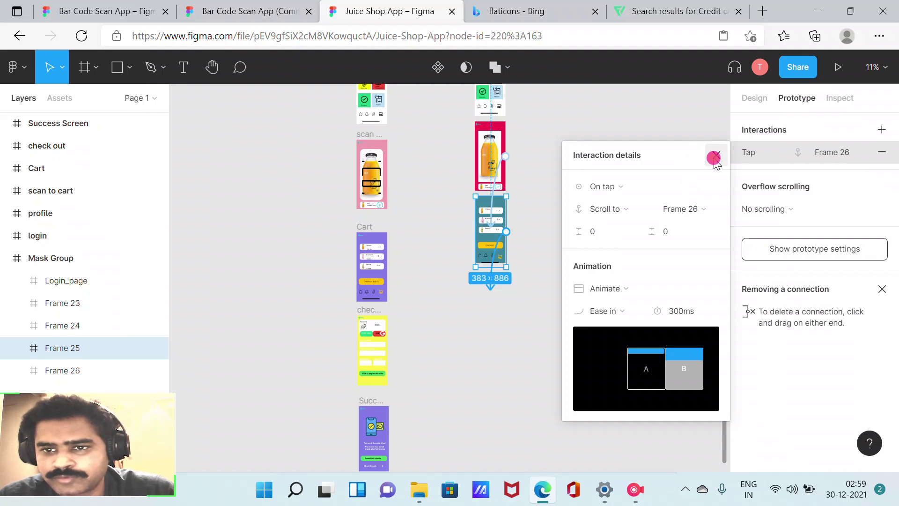
left_click(715, 158)
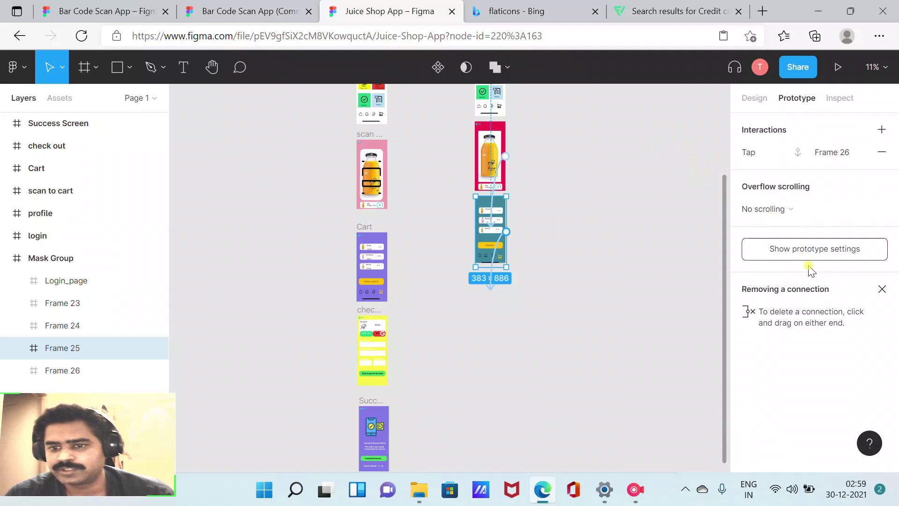
left_click(811, 249)
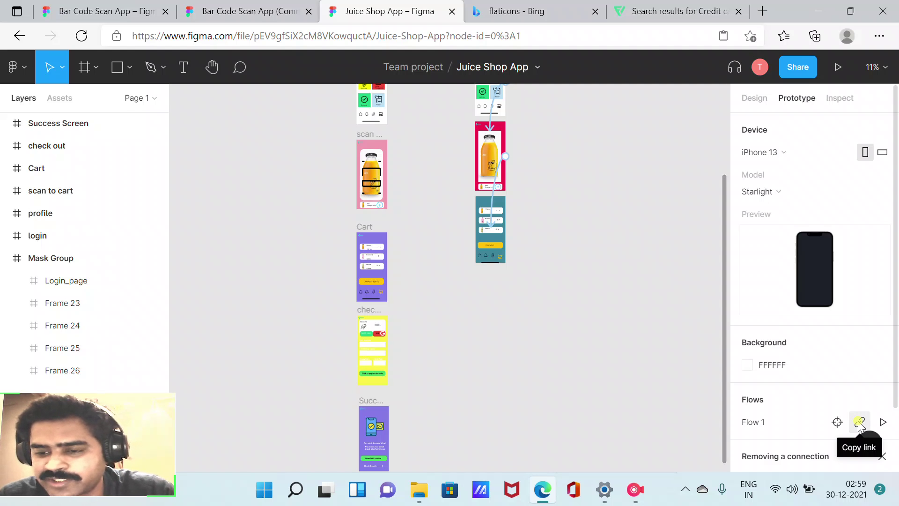
mouse_move(815, 421)
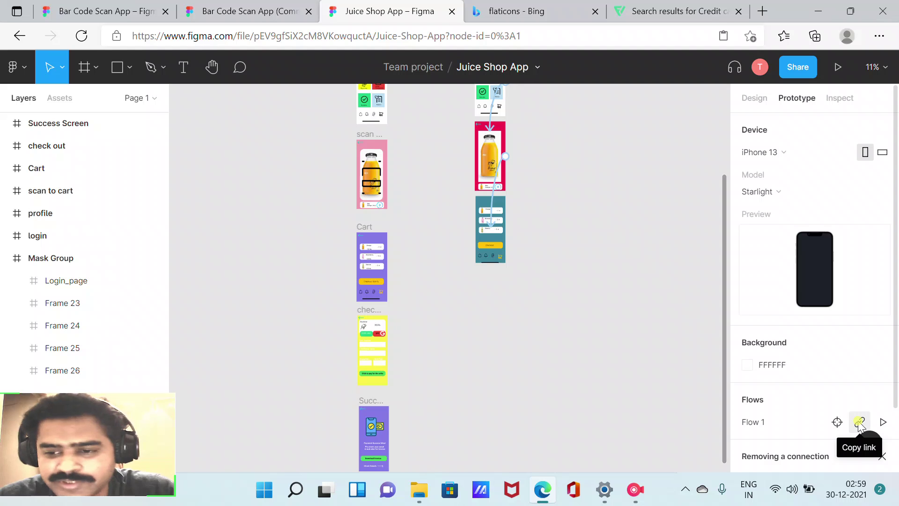
Copy Flow 1's prototype link from the Flows list.
left_click(860, 422)
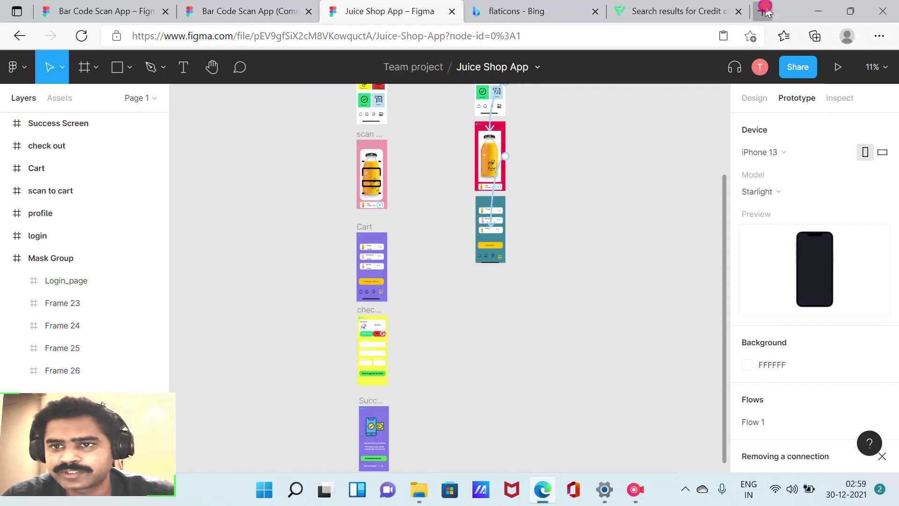
Load the copied prototype link in a new Edge tab.
left_click(763, 10)
key("ctrl+v")
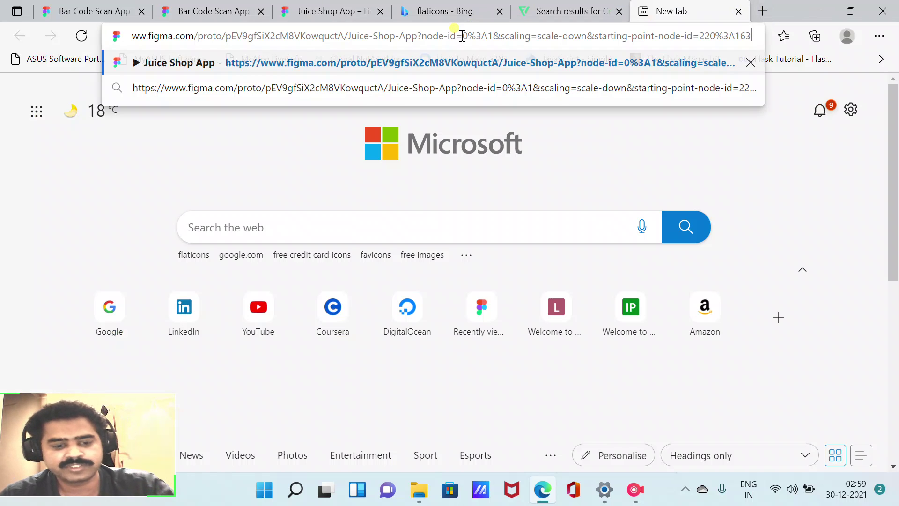
key("Return")
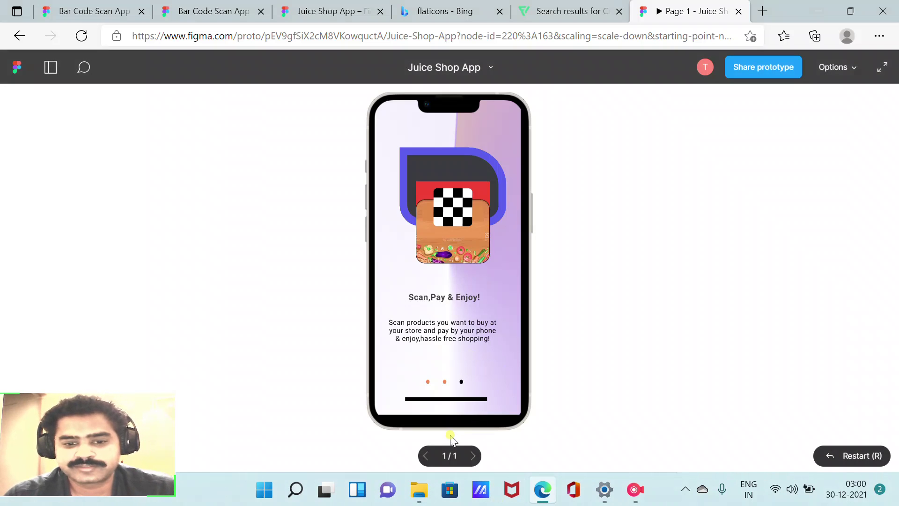
Tap past onboarding and scroll through juice and cart screens to the 360 Rs checkout.
left_click(458, 317)
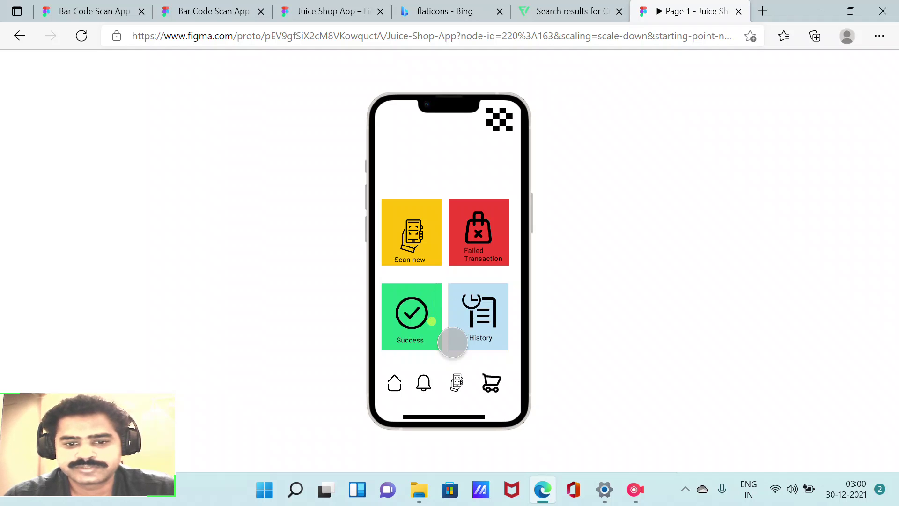
left_click_drag(453, 364, 465, 74)
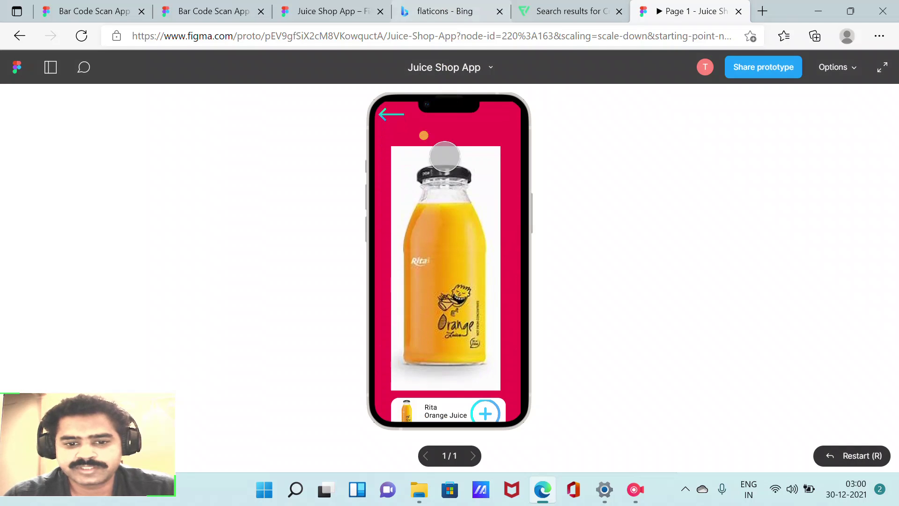
left_click_drag(461, 241, 459, 236)
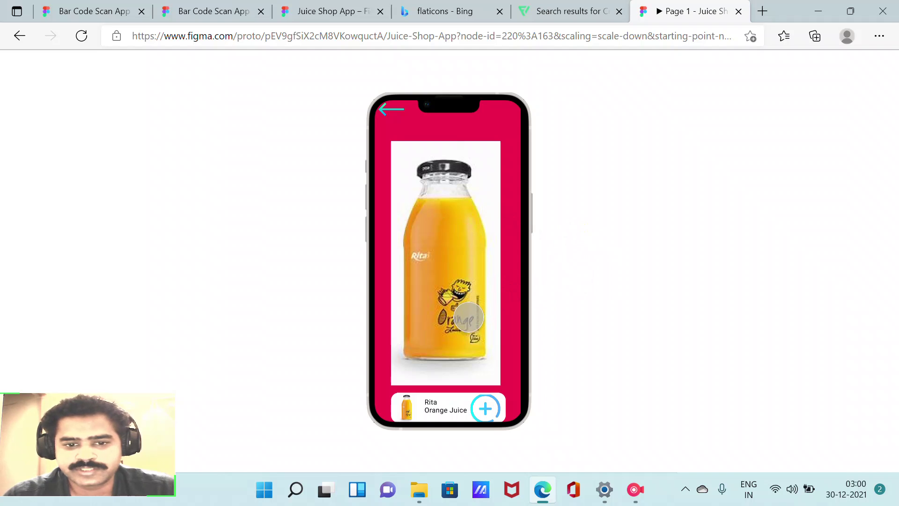
left_click_drag(449, 296, 474, 70)
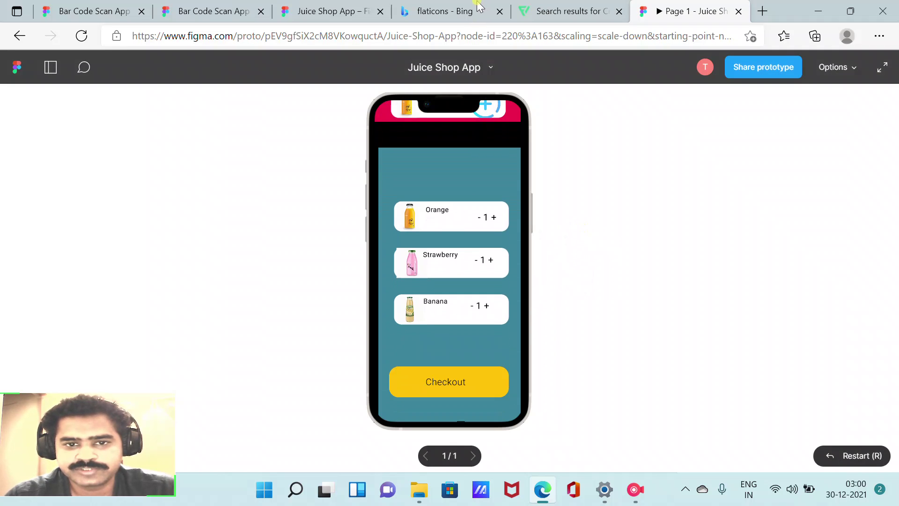
left_click_drag(462, 176, 460, 127)
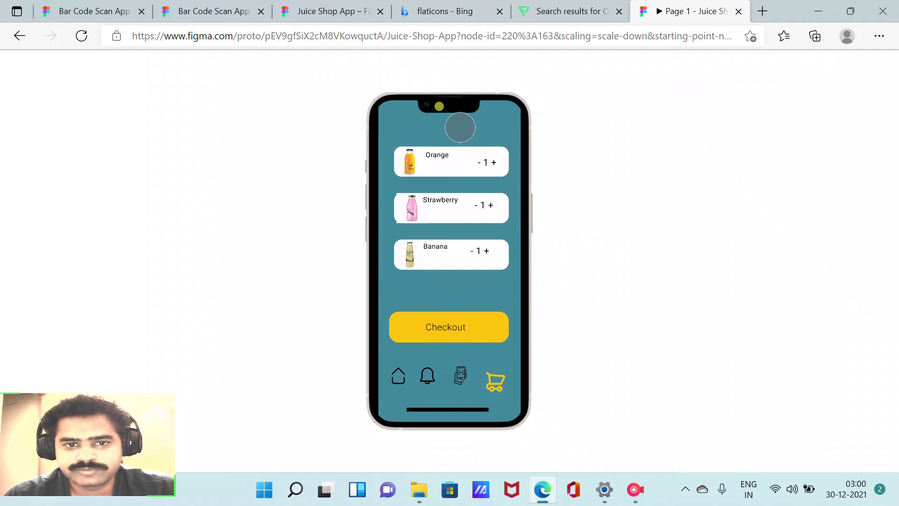
left_click_drag(460, 127, 458, 136)
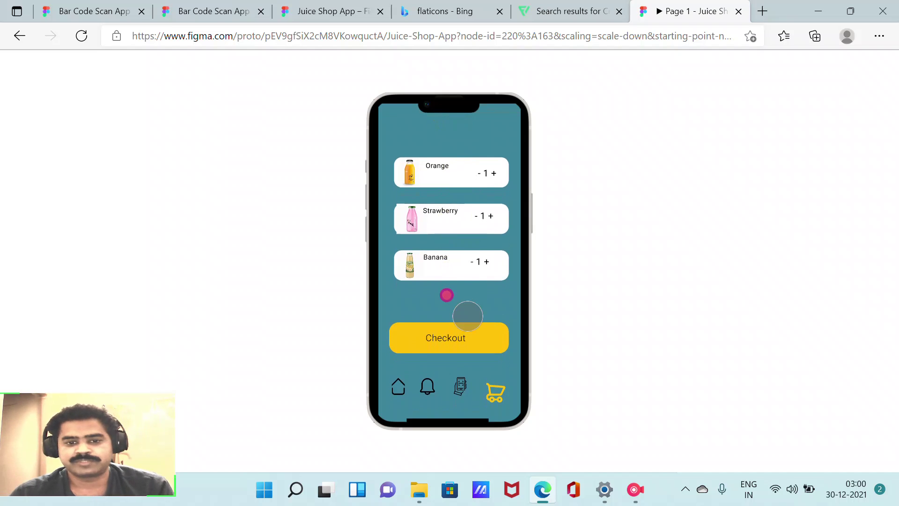
left_click_drag(465, 315, 476, 80)
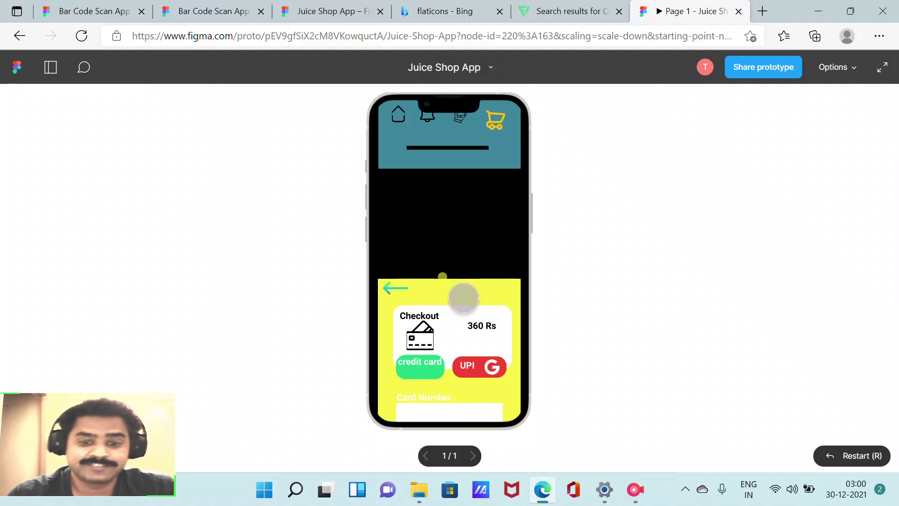
left_click_drag(463, 298, 459, 125)
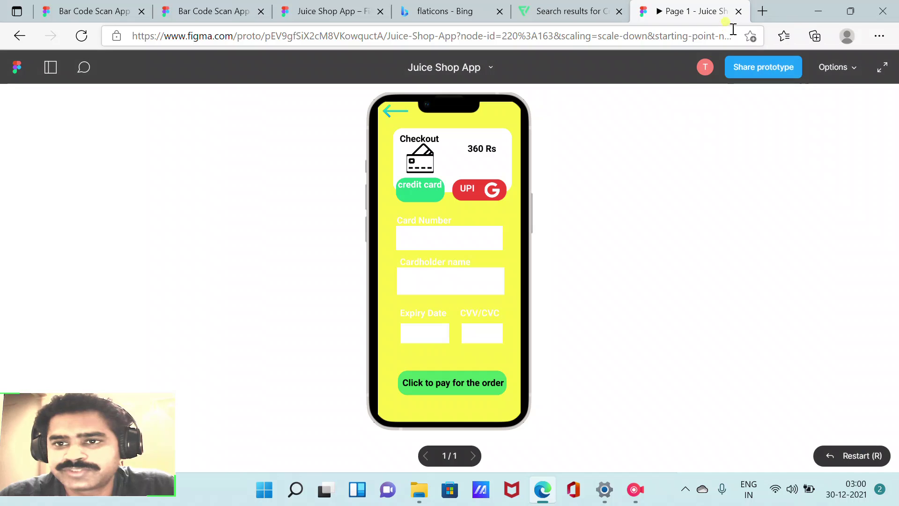
left_click(598, 36)
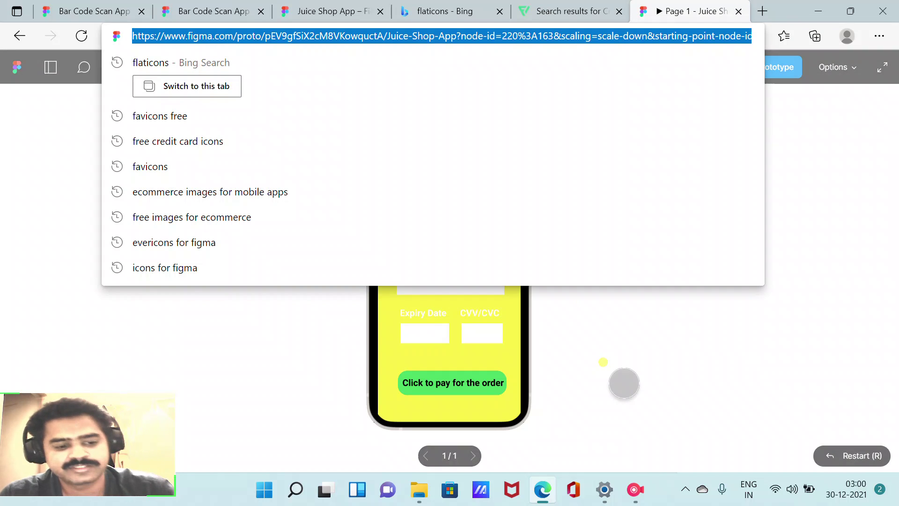
key("Escape")
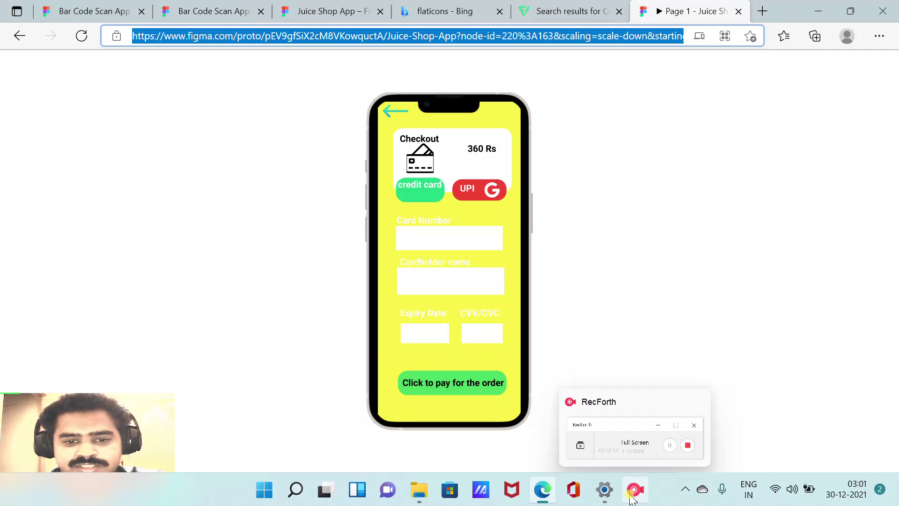
mouse_move(634, 490)
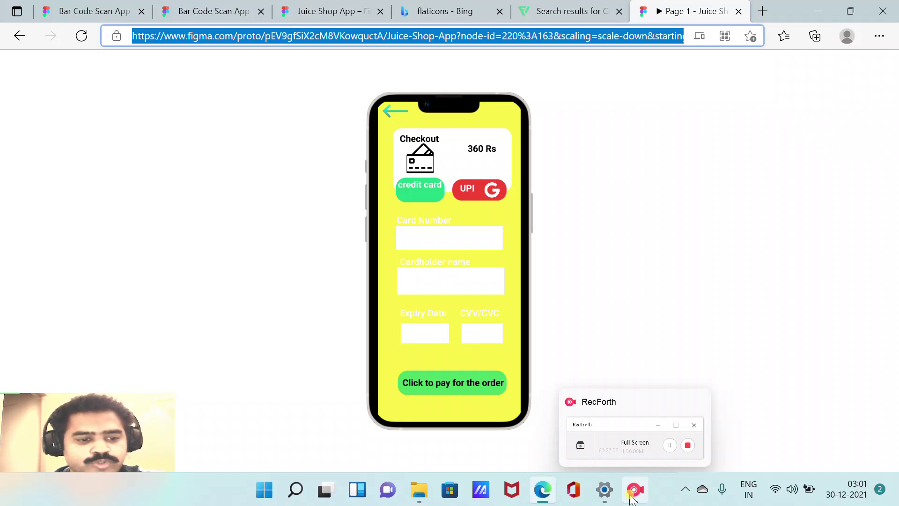
left_click(447, 326)
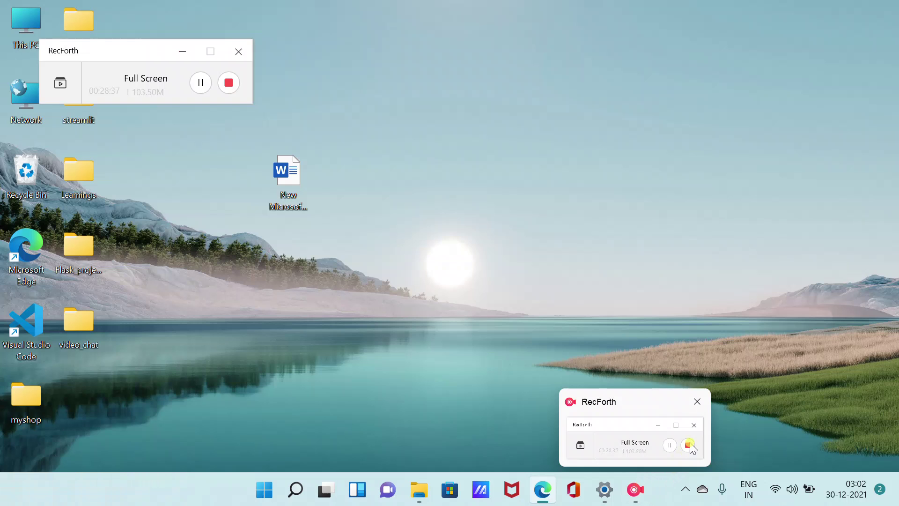
left_click(692, 447)
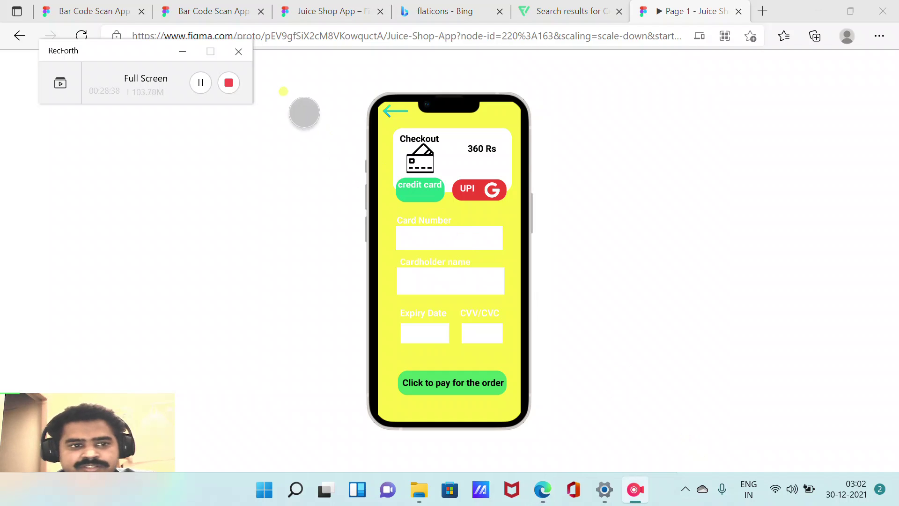